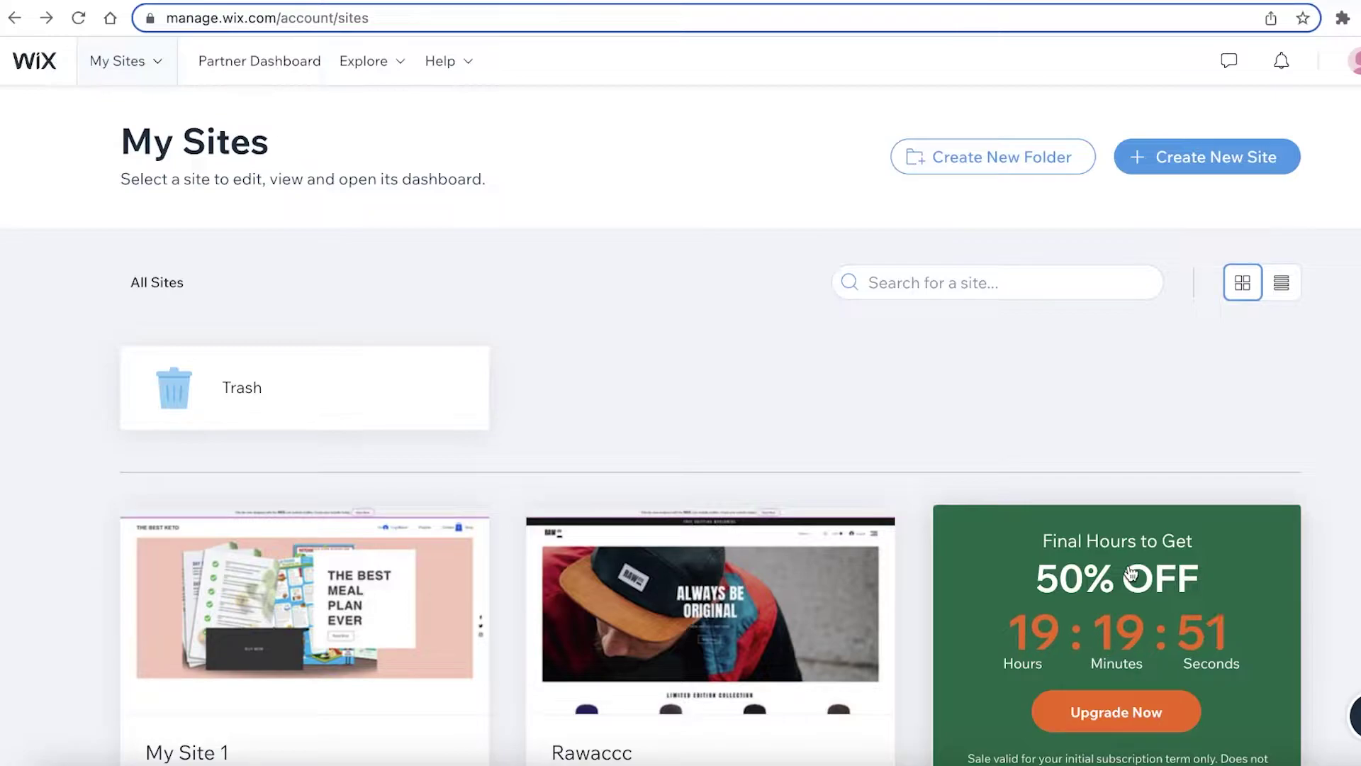
From the My Sites account options list, begin creating a new site
scroll(1131, 572, down, 1)
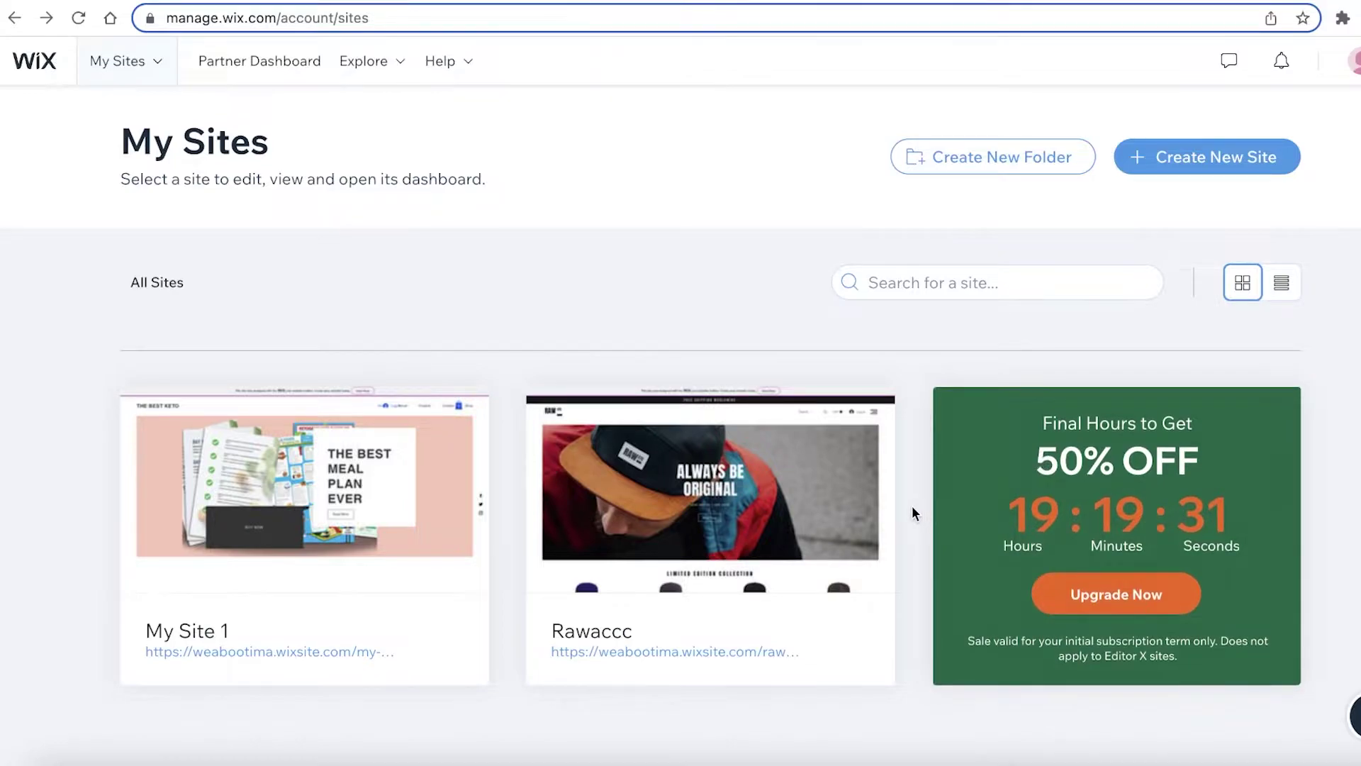
mouse_move(746, 546)
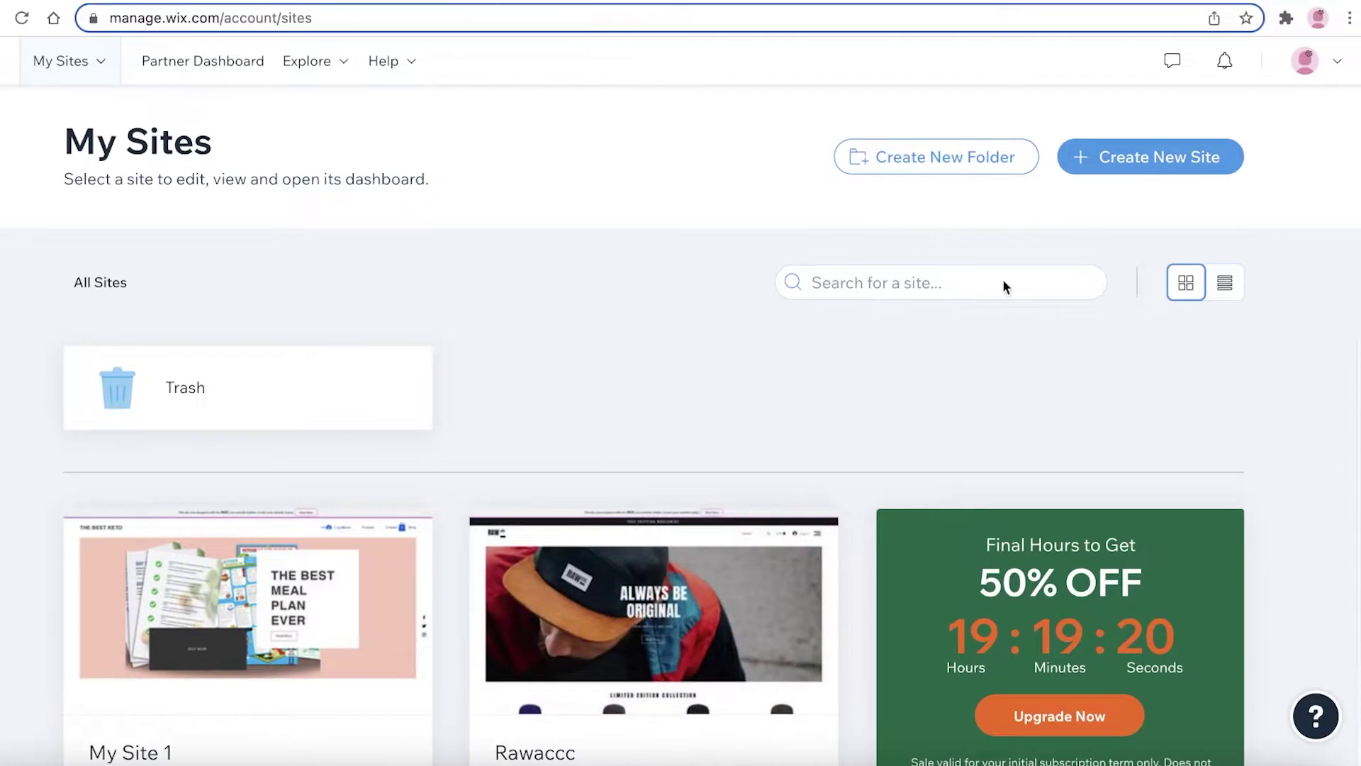
click(1308, 62)
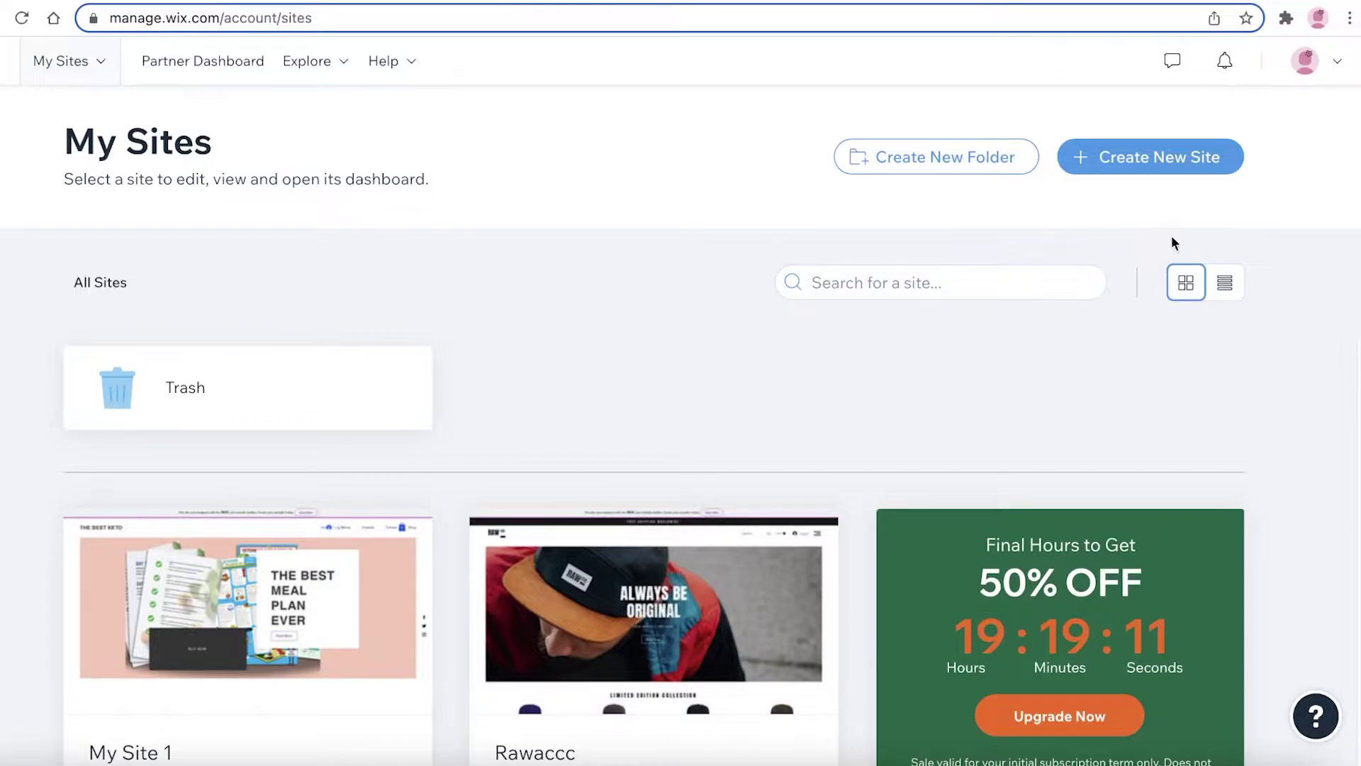
click(1194, 171)
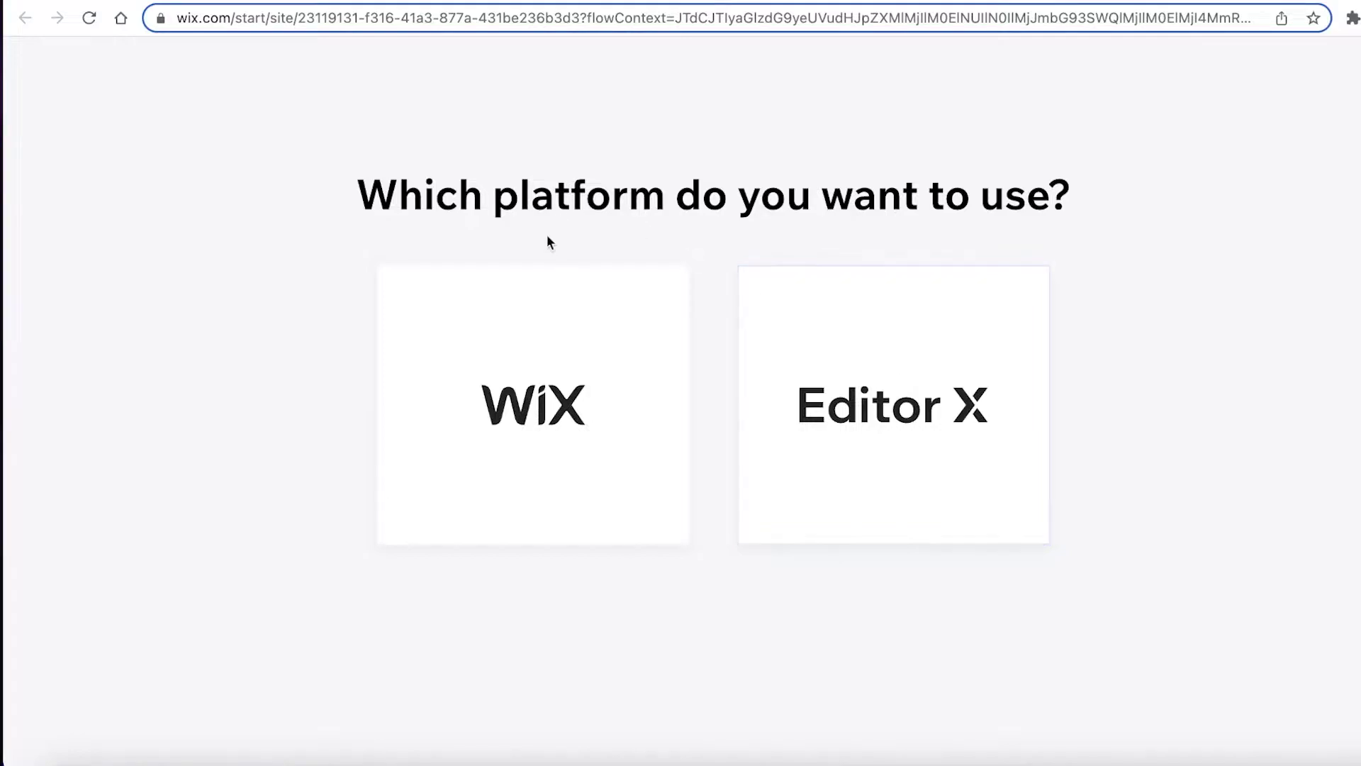
Choose the classic Wix platform and pick Sports Club as the website type via a 'sports' search
click(463, 357)
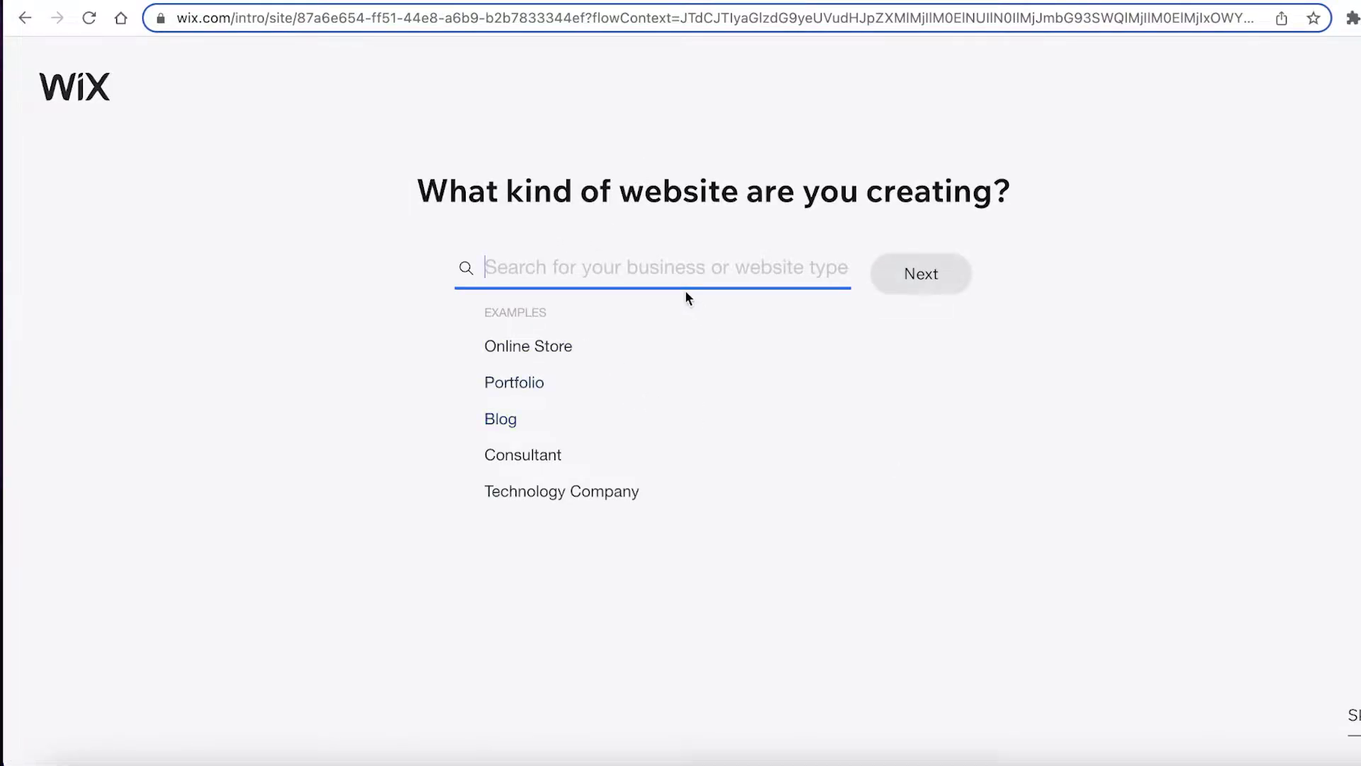
text(sp)
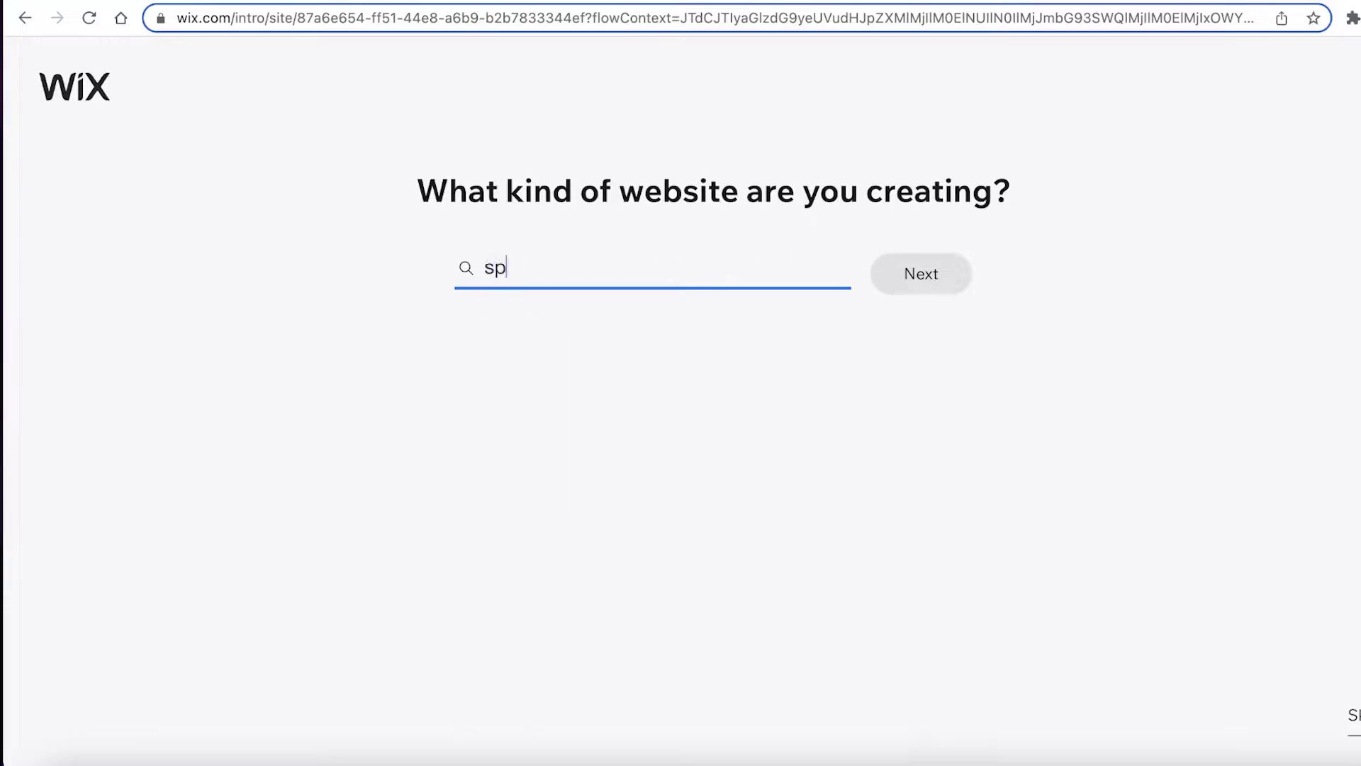
text(orts)
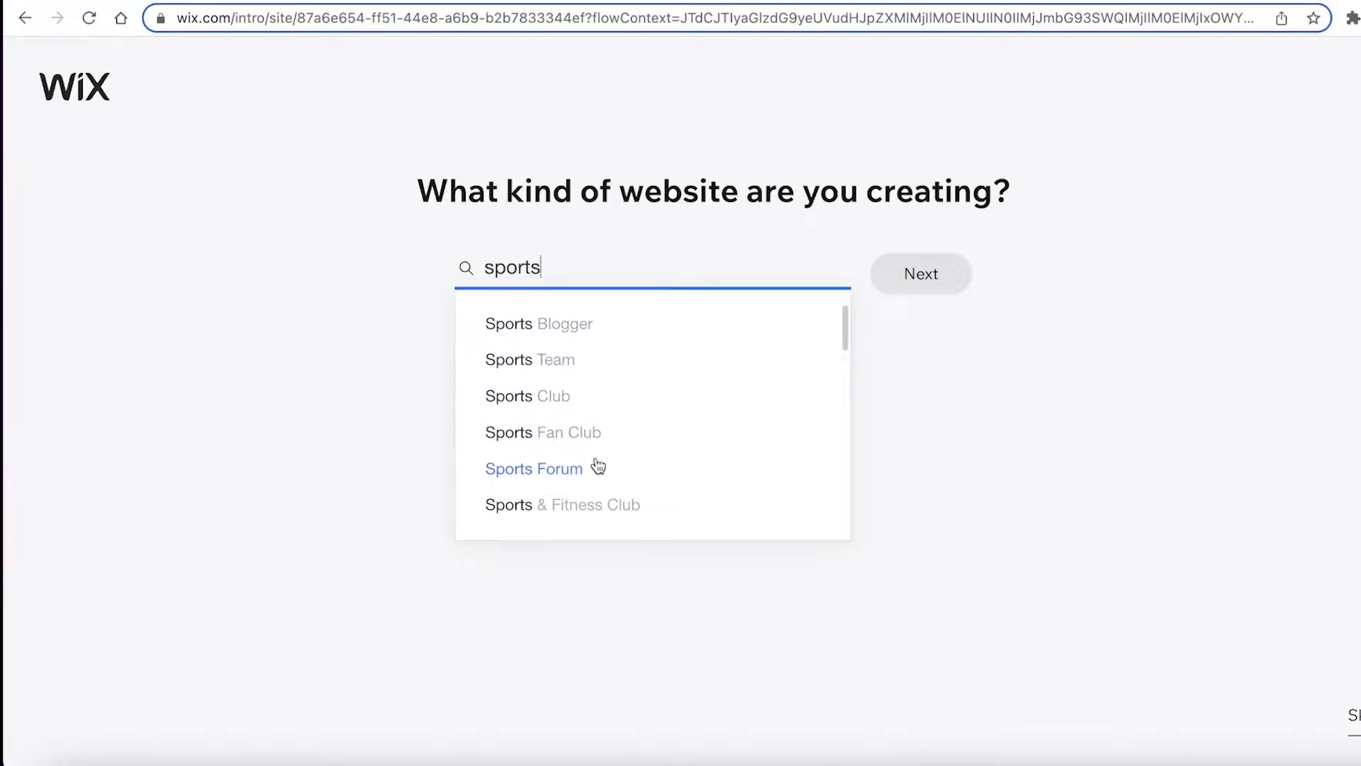
click(553, 396)
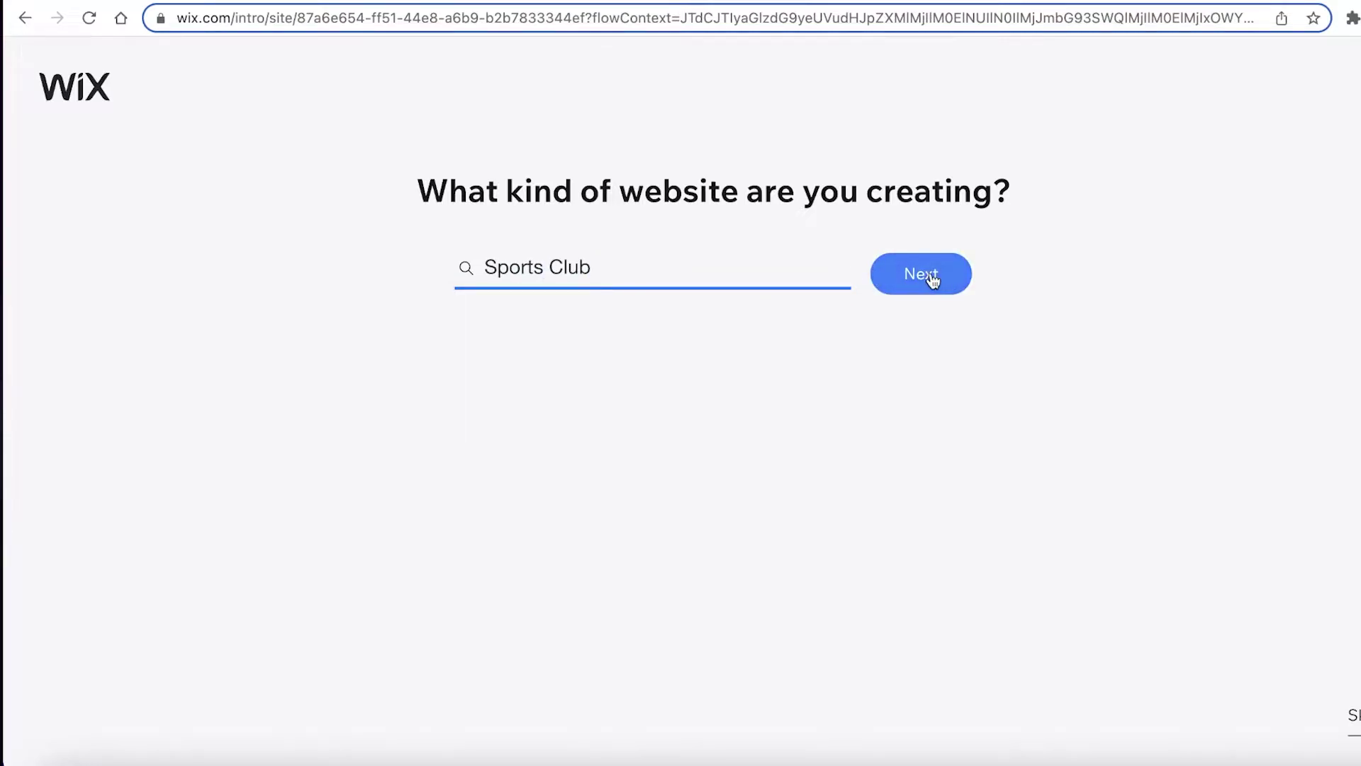
click(933, 280)
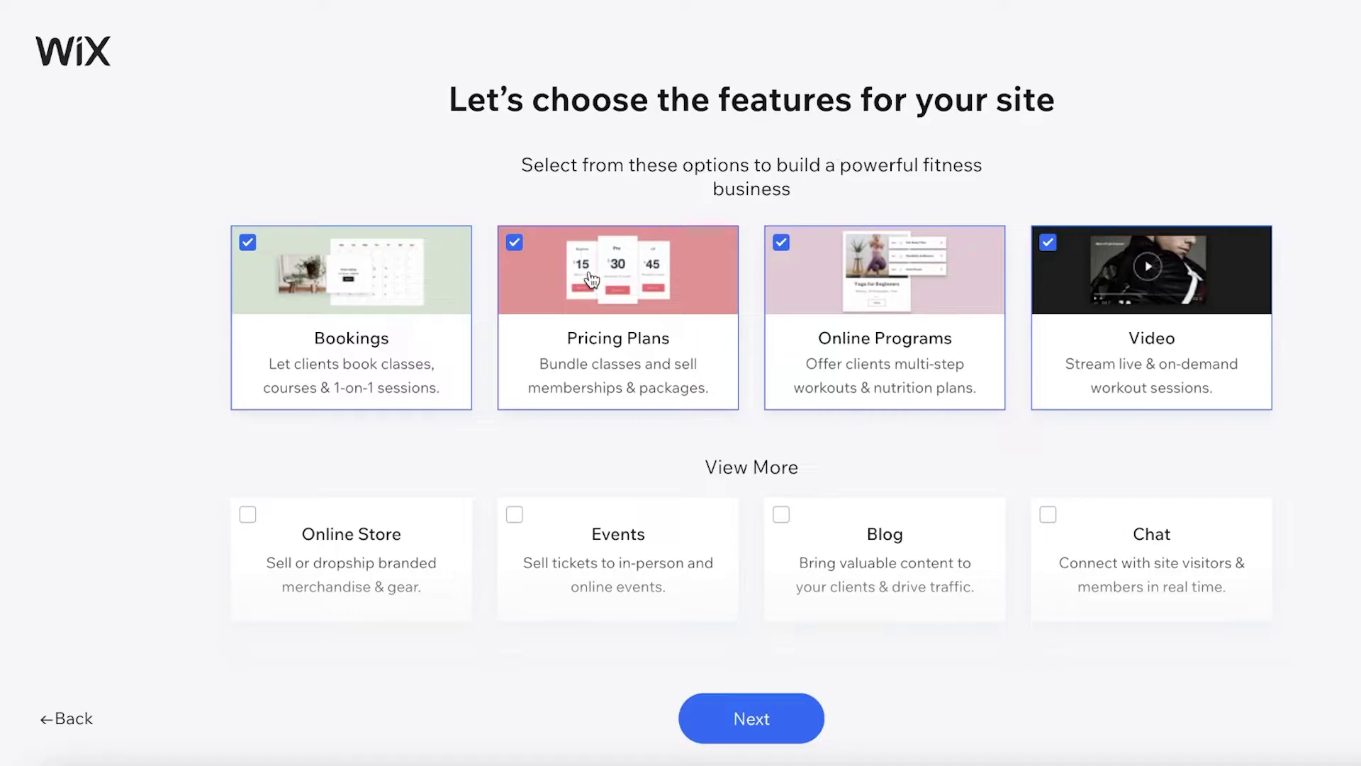
Uncheck Pricing Plans and Online Programs, keeping Video selected
click(592, 280)
click(855, 287)
click(354, 335)
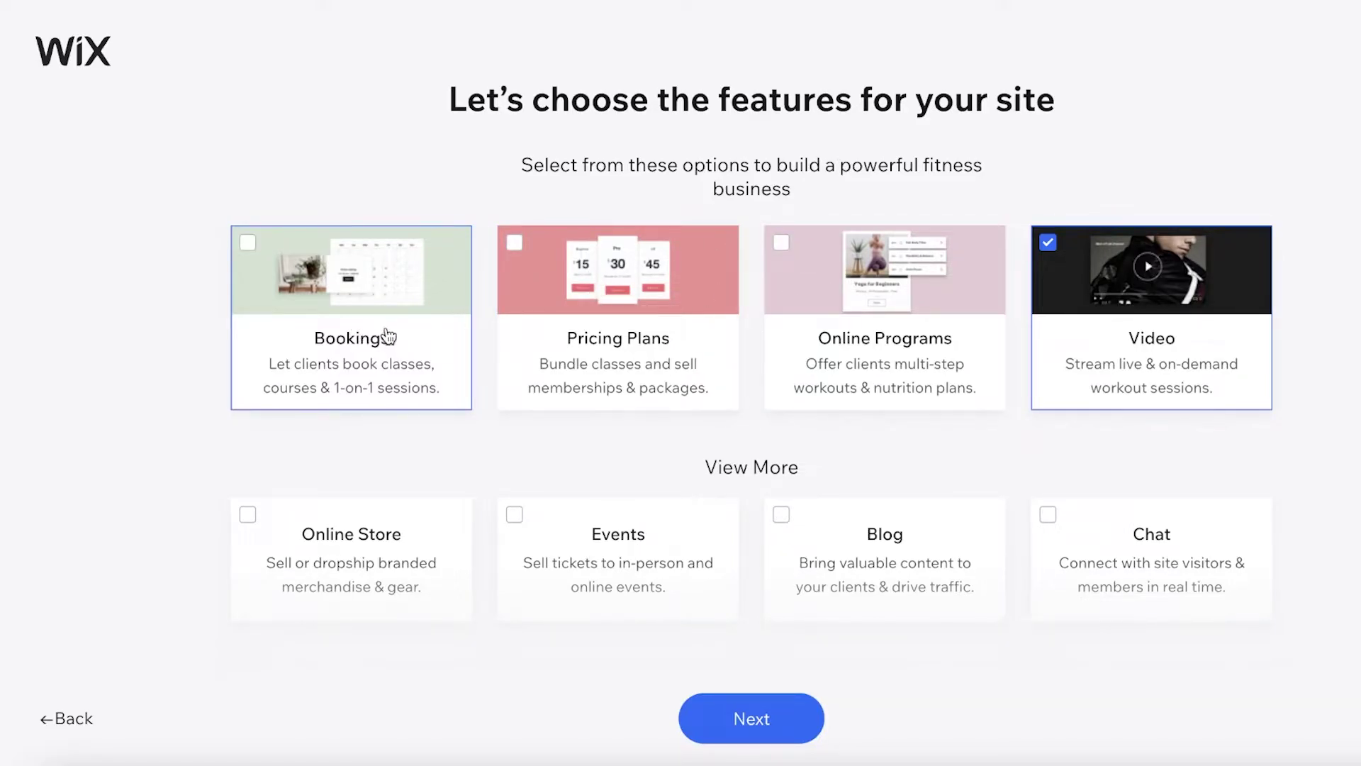
scroll(1116, 292, down, 3)
scroll(1115, 291, up, 3)
click(1116, 291)
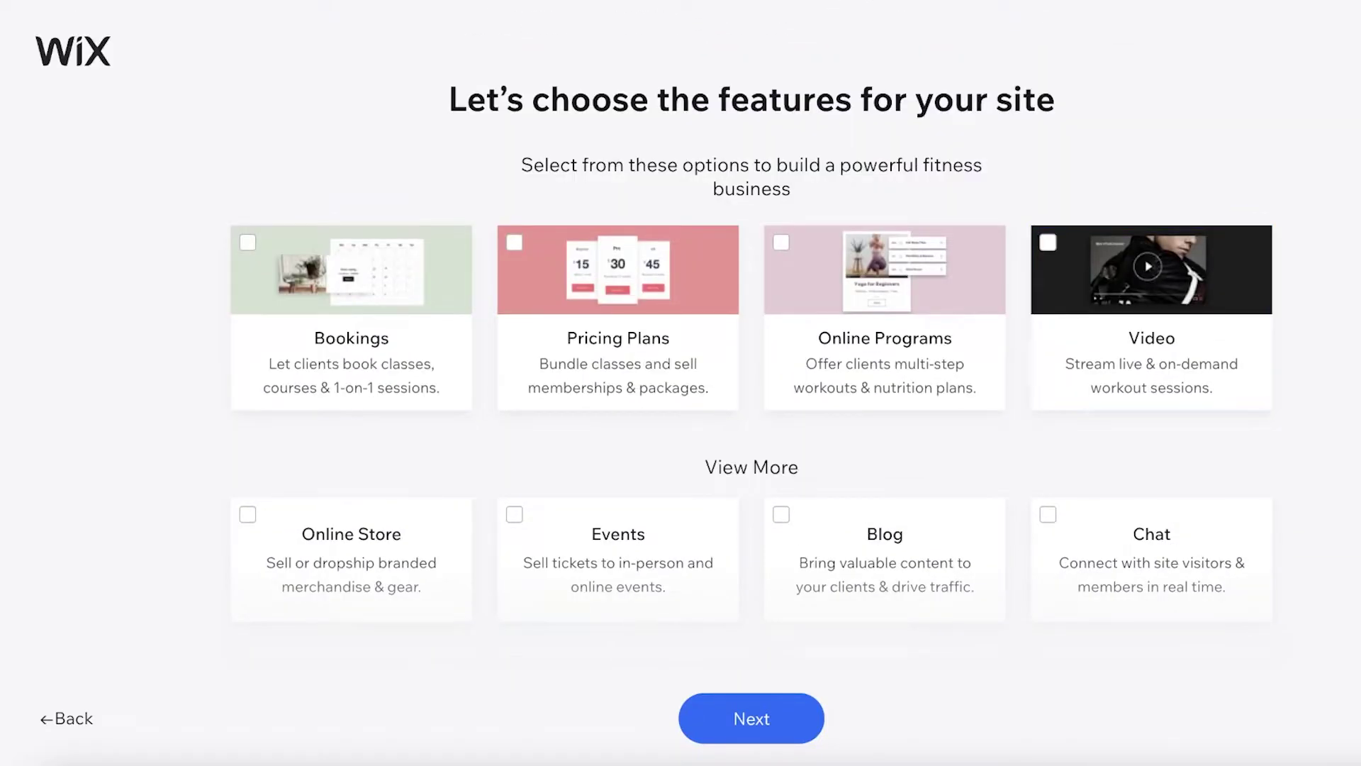
click(1239, 307)
scroll(1240, 313, down, 2)
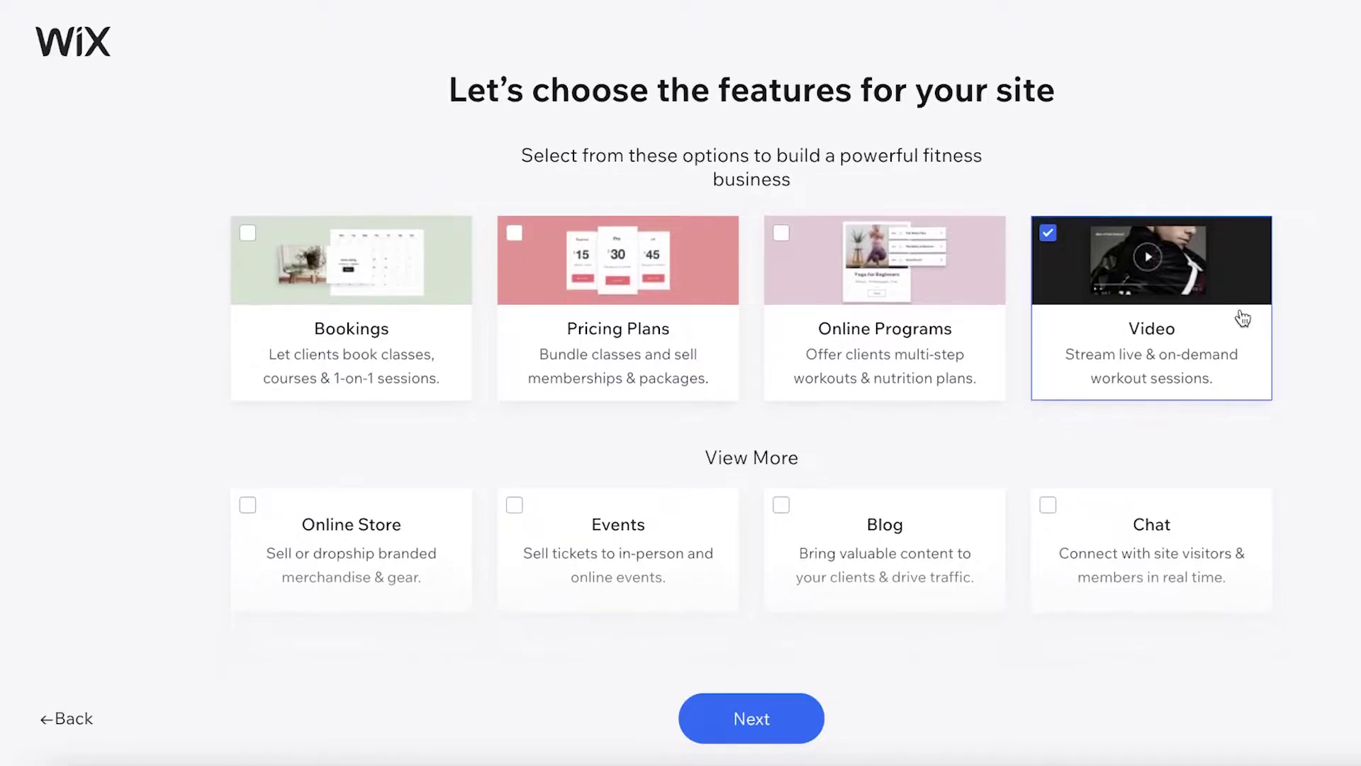
Add Chat, Forms, Forum and Events, keep Bookings, and continue
click(1077, 395)
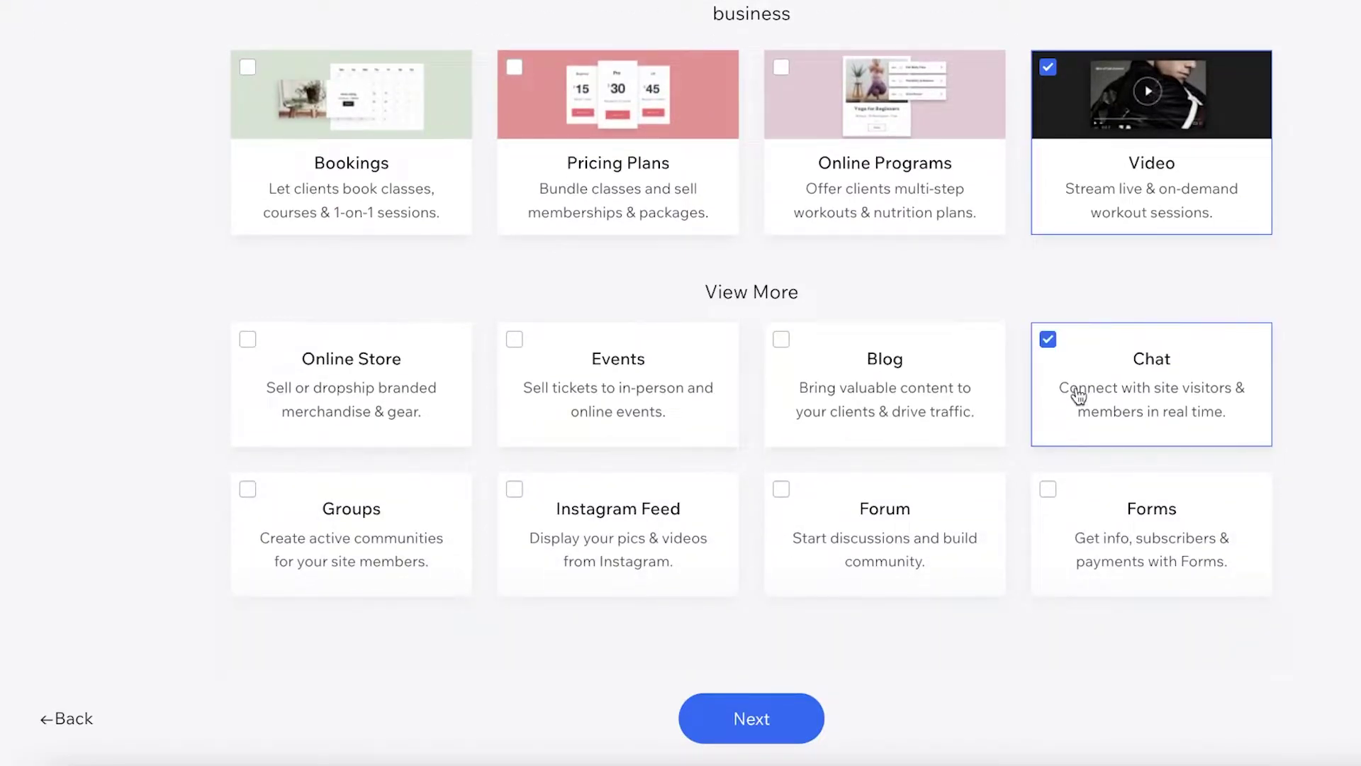
click(1064, 518)
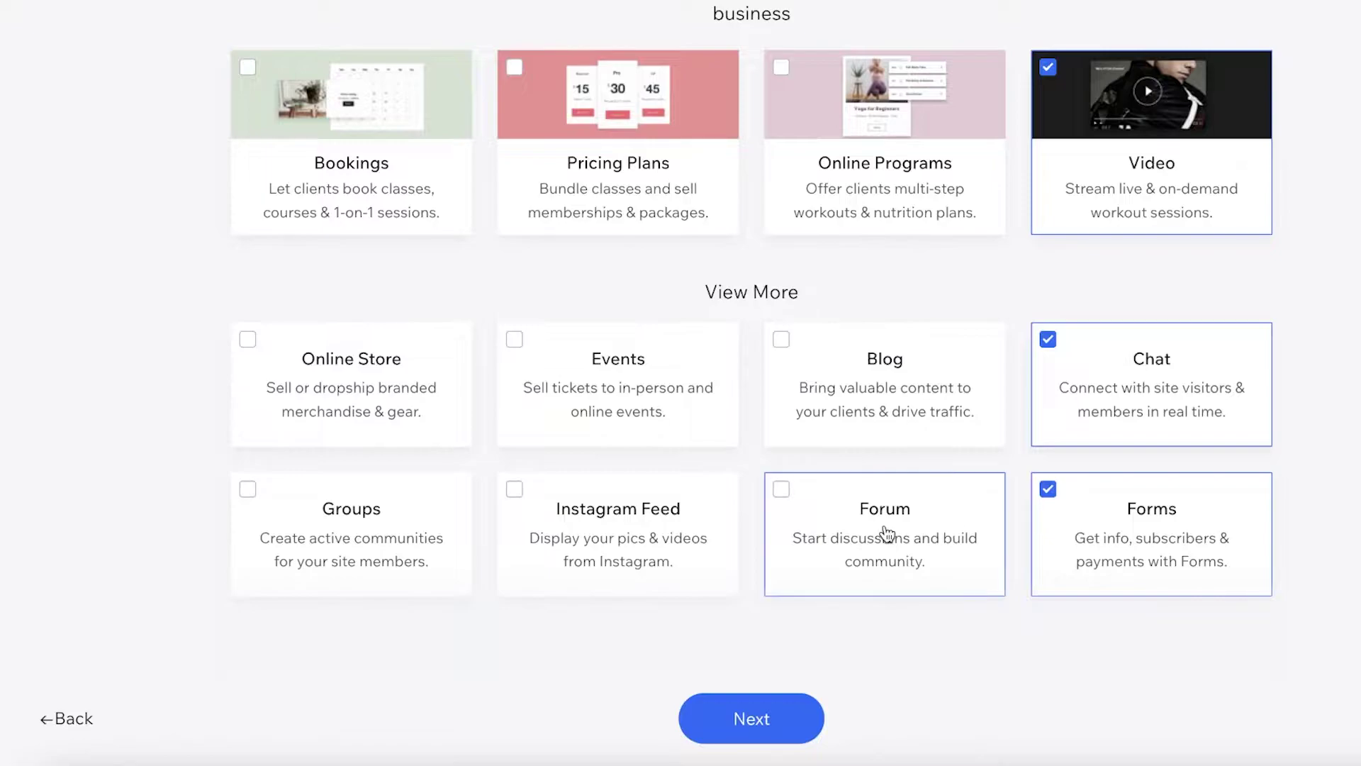
click(887, 535)
scroll(435, 465, up, 1)
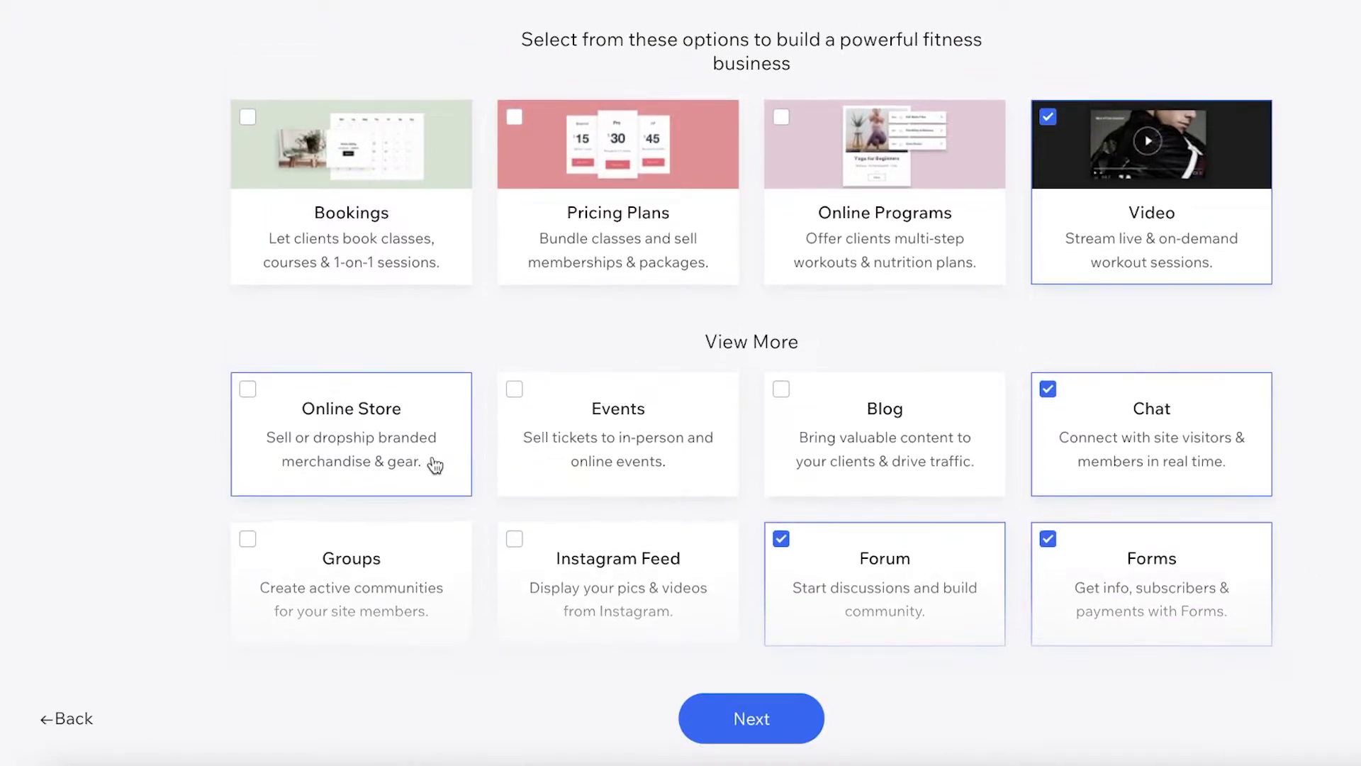
scroll(482, 383, up, 2)
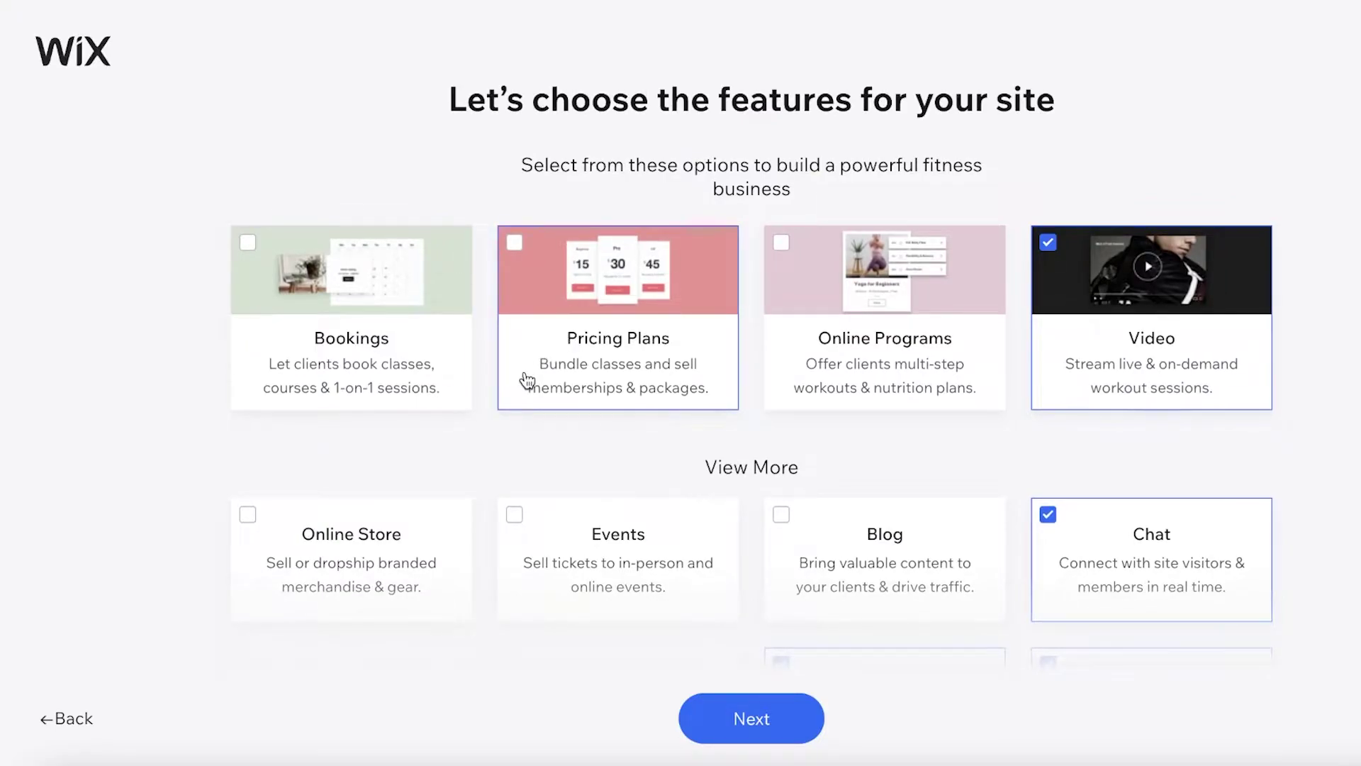
scroll(526, 380, down, 1)
click(566, 507)
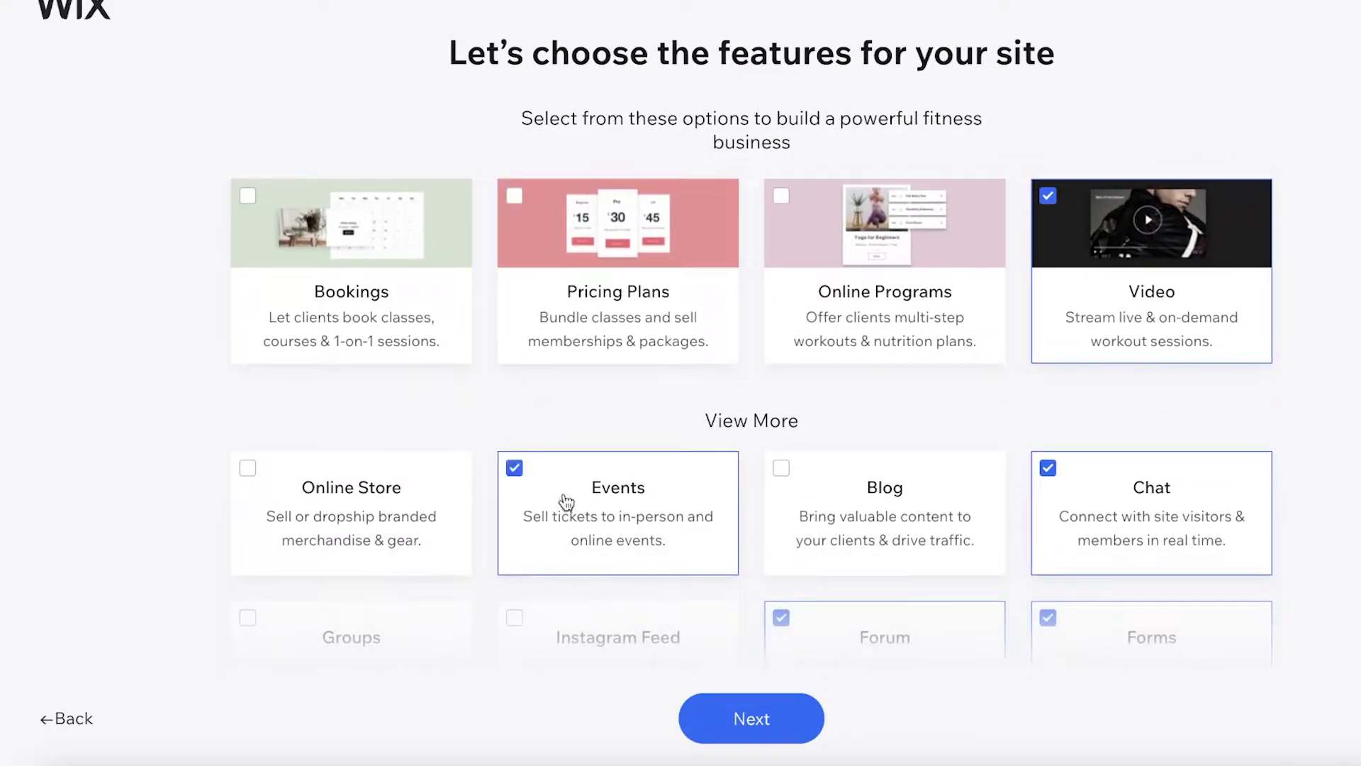
click(352, 343)
scroll(504, 604, down, 3)
scroll(320, 342, up, 4)
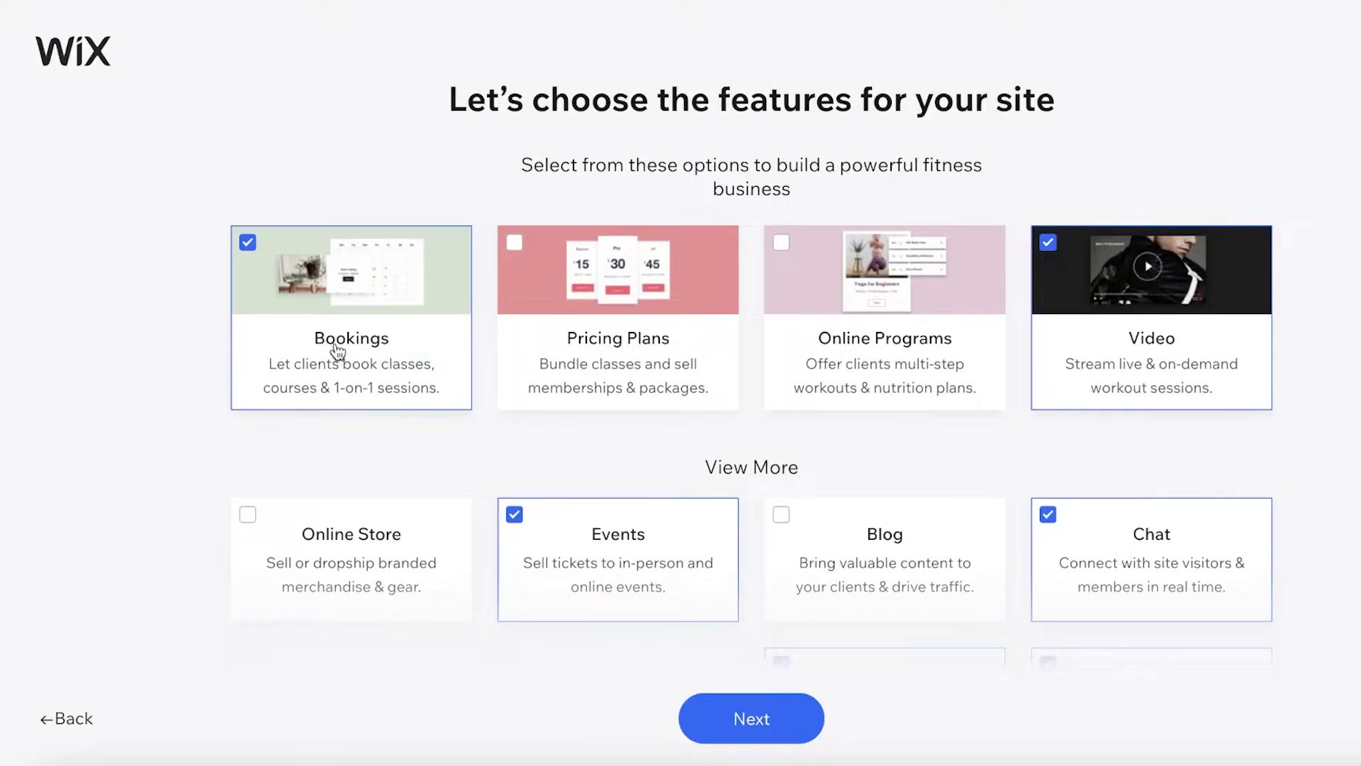
click(733, 739)
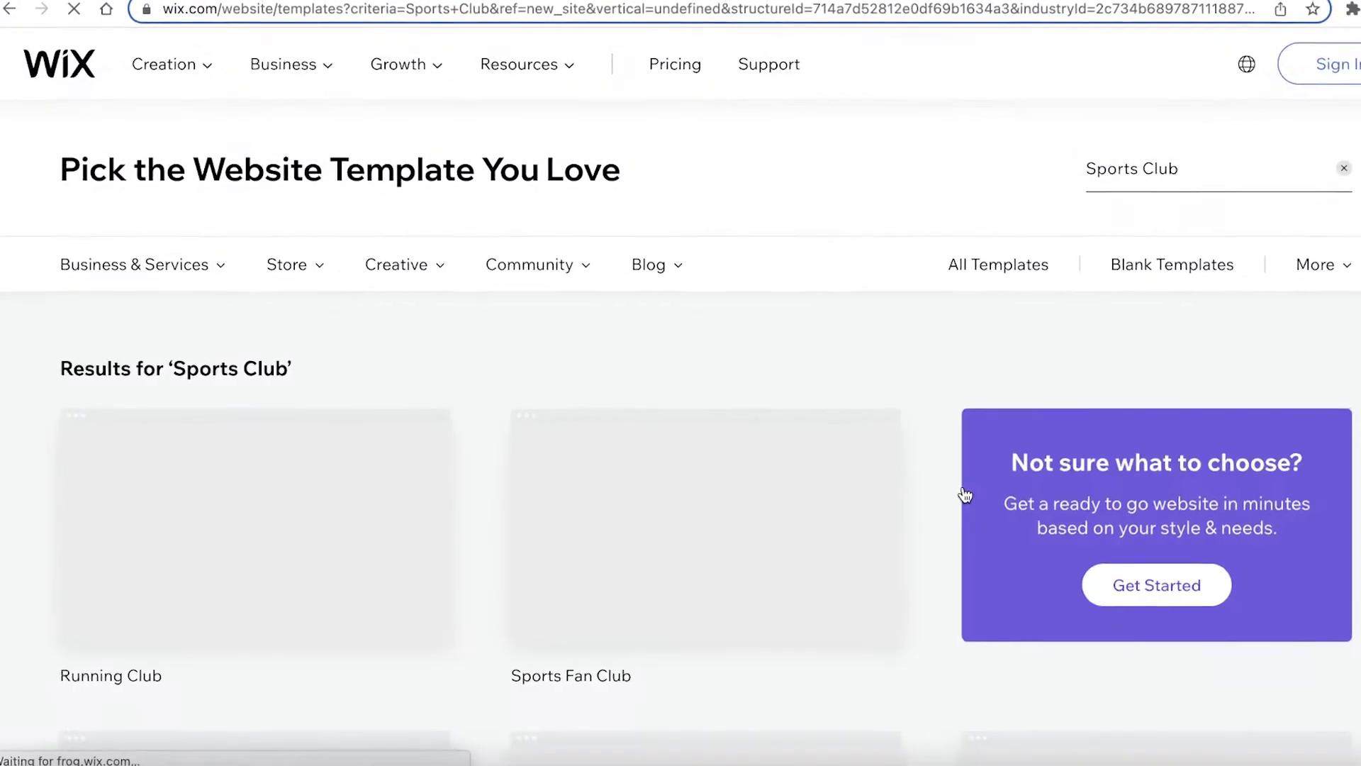
Replace the Sports Club template search with 'tech' and run it
scroll(747, 307, down, 8)
mouse_move(256, 305)
scroll(255, 305, up, 8)
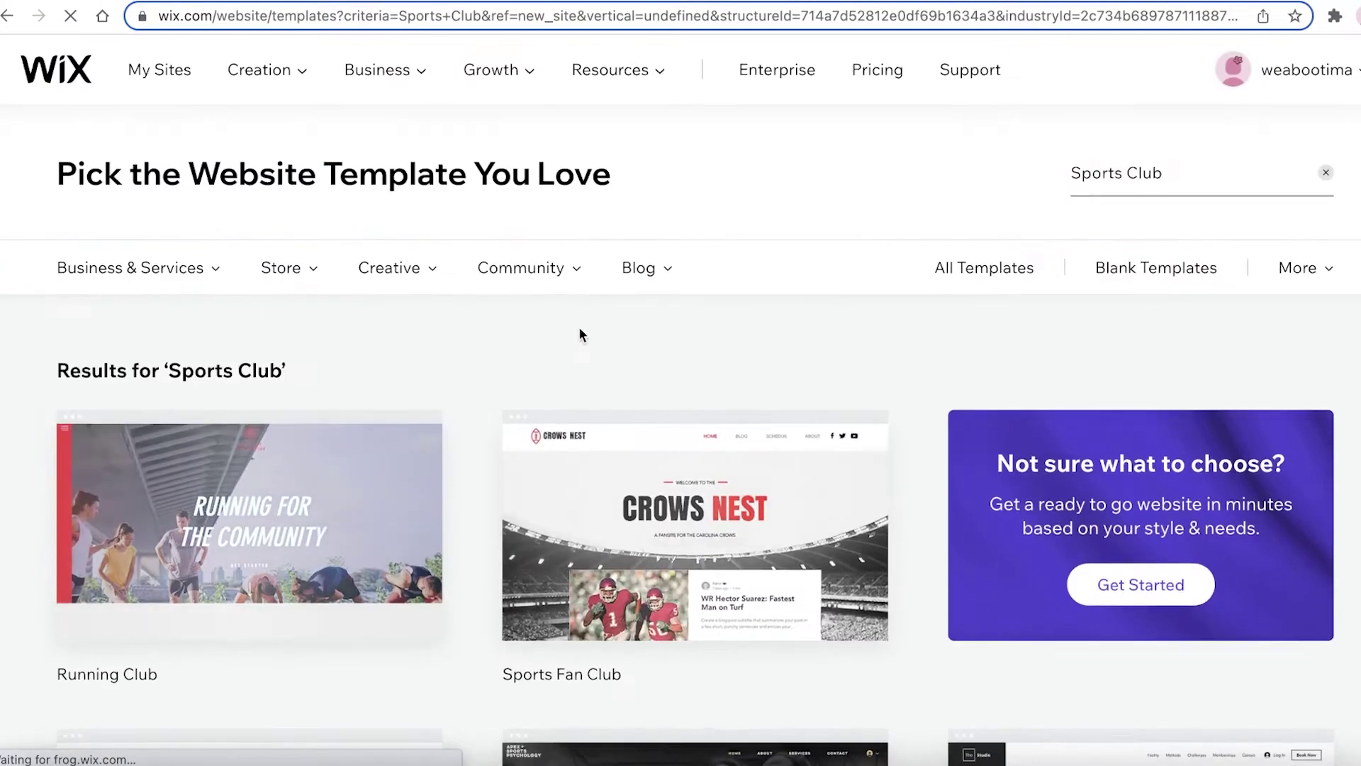
scroll(578, 326, down, 7)
scroll(625, 333, up, 8)
double_click(1163, 177)
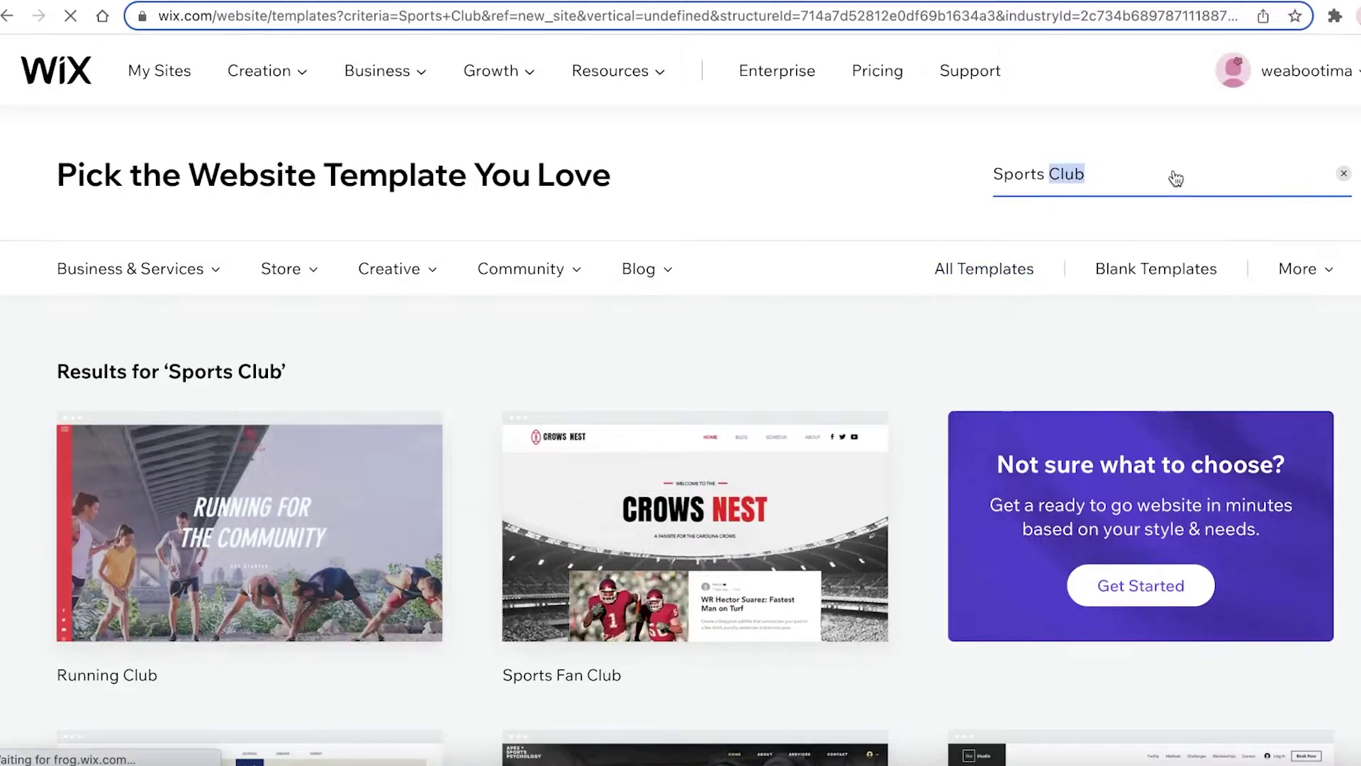
triple_click(1176, 177)
text(tech)
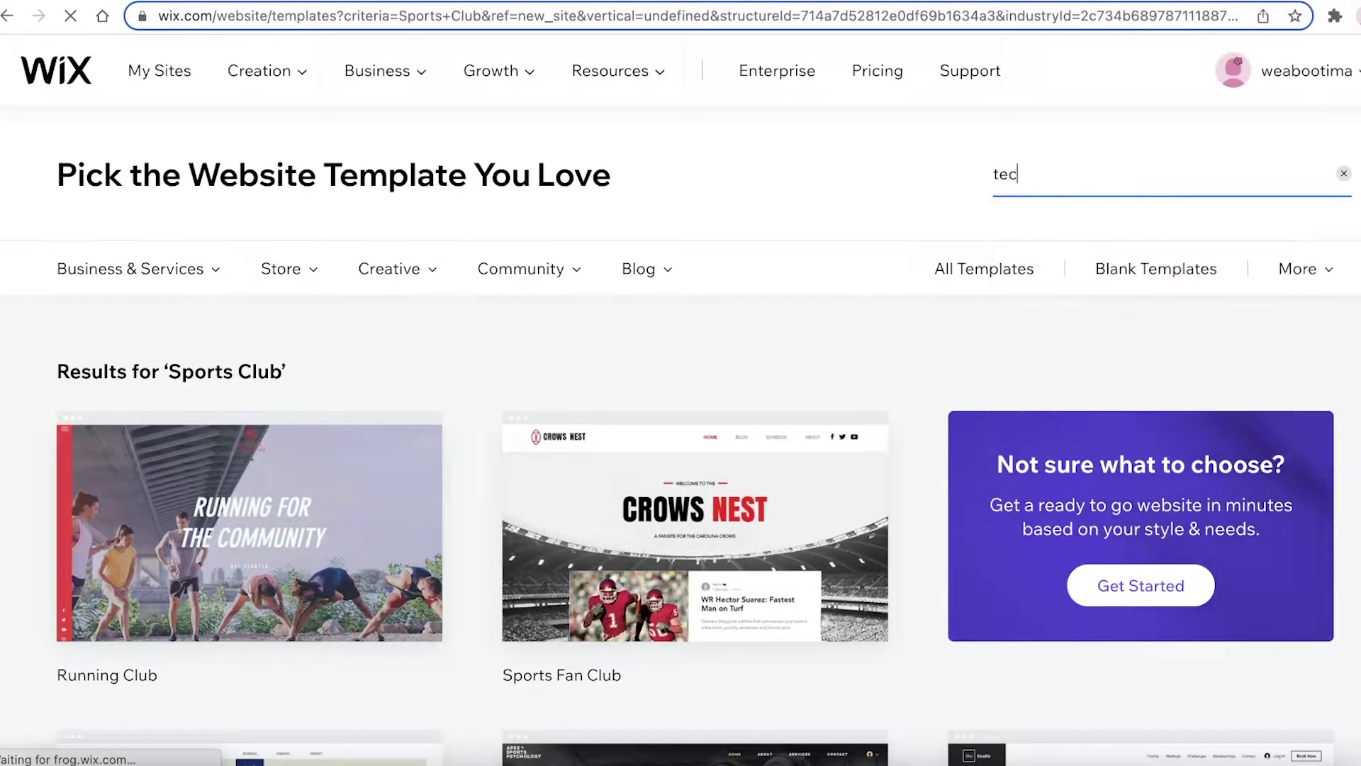
key(Return)
Search the templates for 'high tech' instead
scroll(447, 340, down, 15)
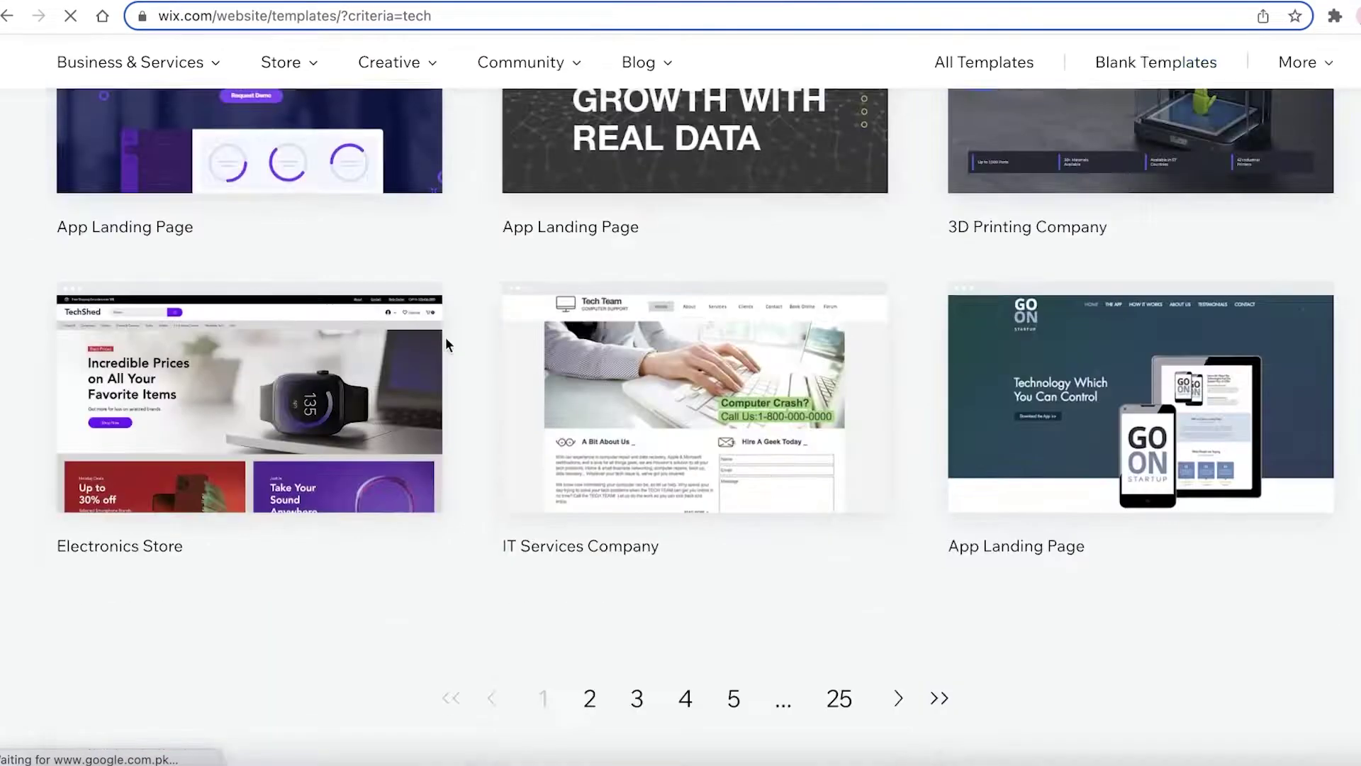
scroll(1325, 294, up, 3)
scroll(681, 425, down, 5)
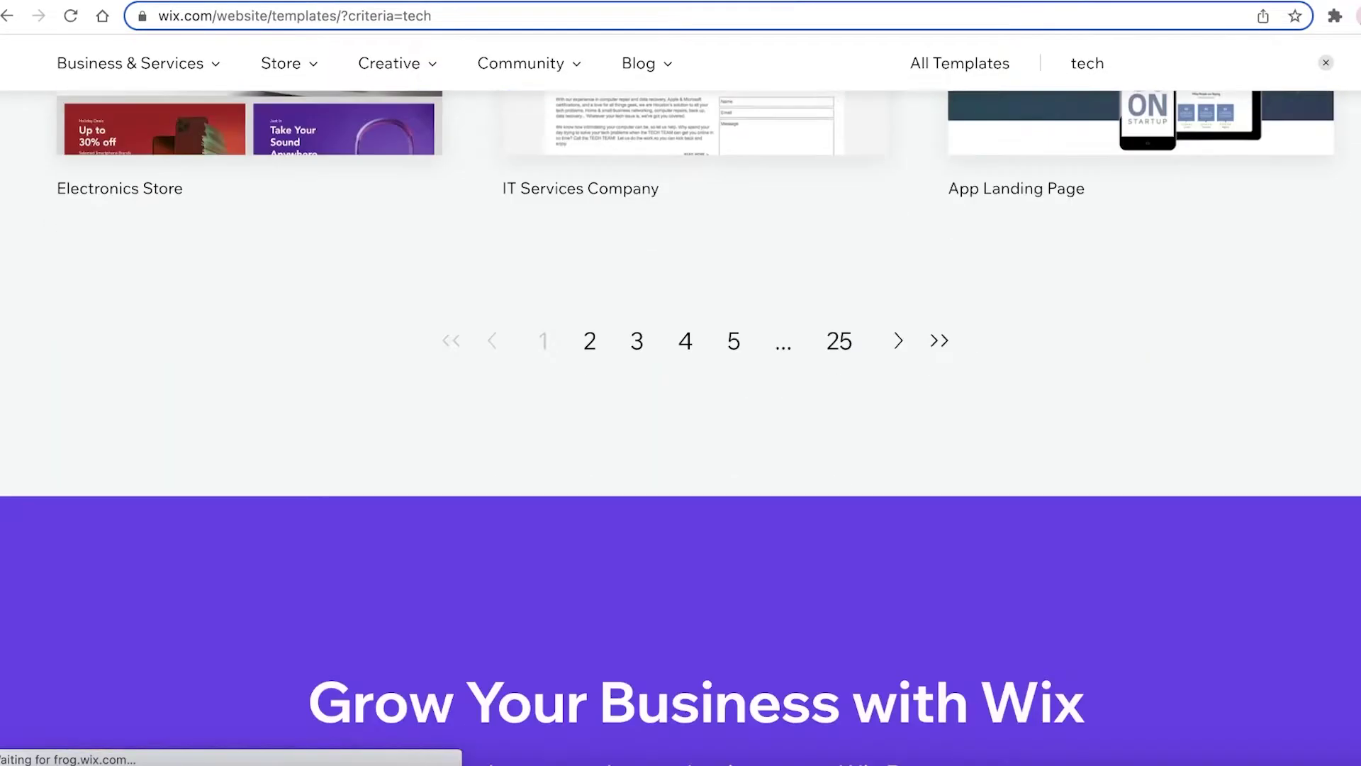
scroll(471, 382, up, 15)
click(1150, 195)
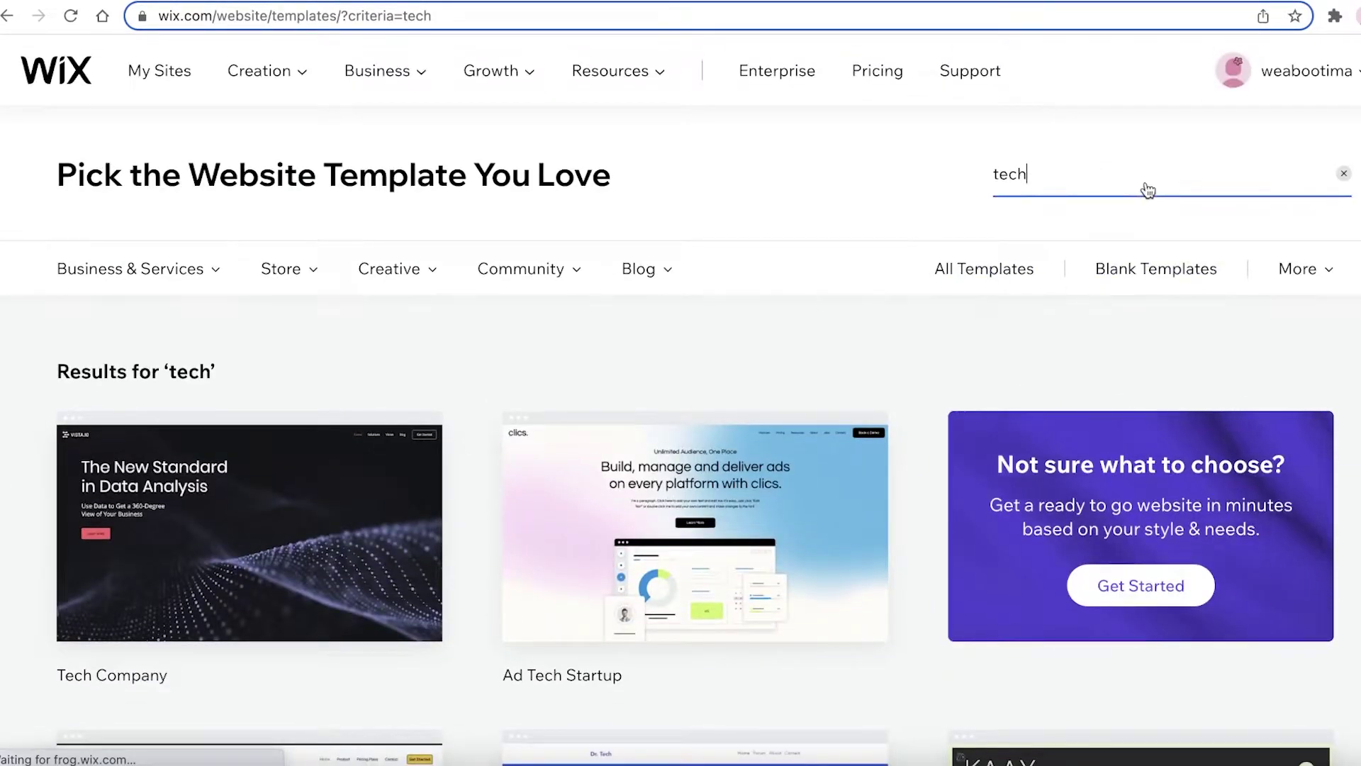
double_click(1130, 182)
key(BackSpace)
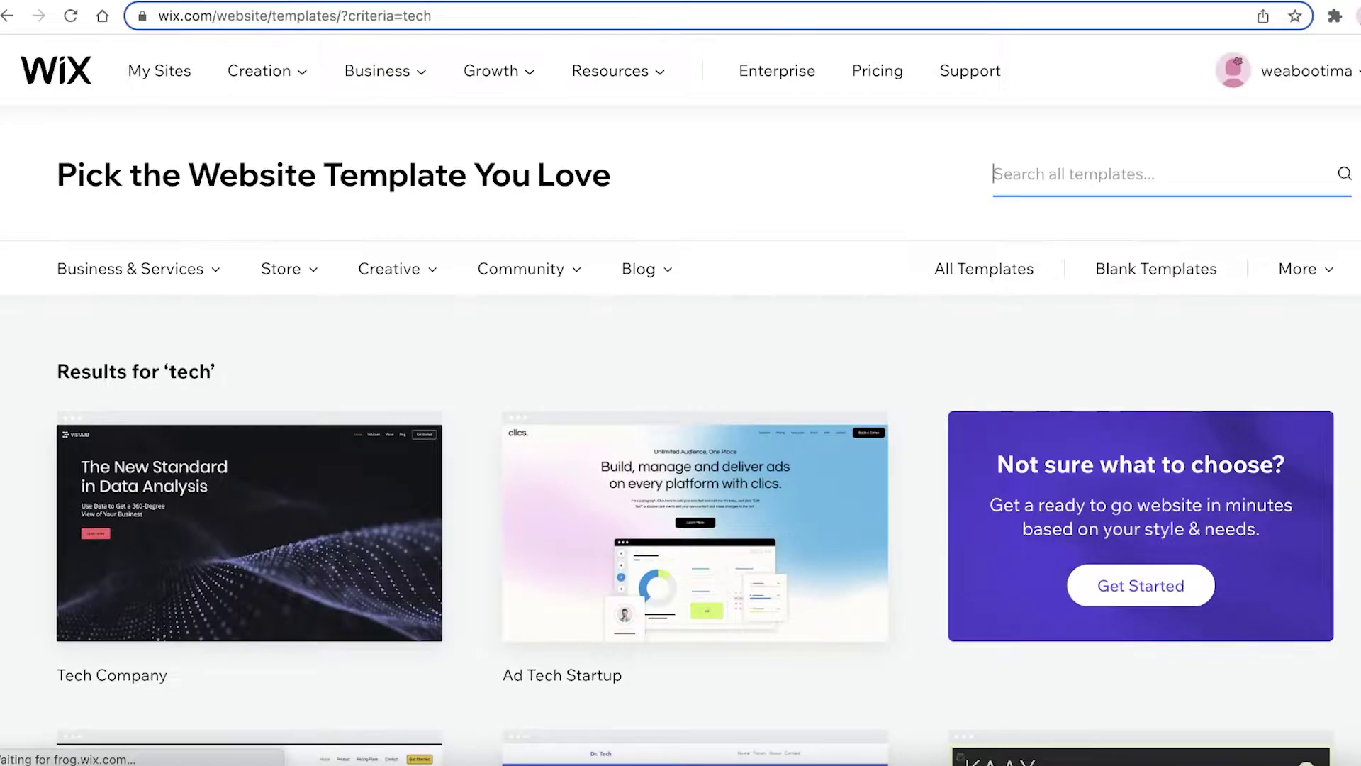
text(high te)
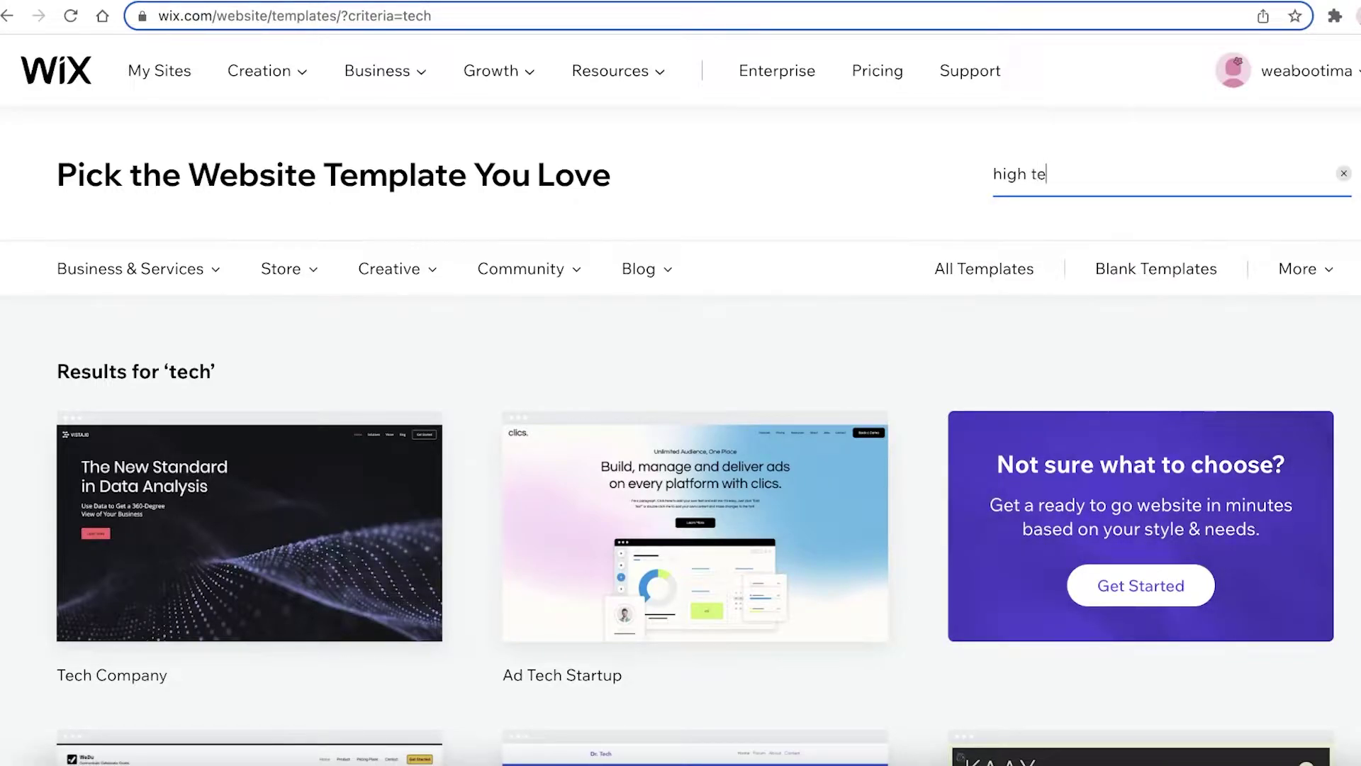
text(ch)
key(Return)
Clear the template search box for a new term
scroll(945, 256, down, 10)
scroll(915, 260, up, 10)
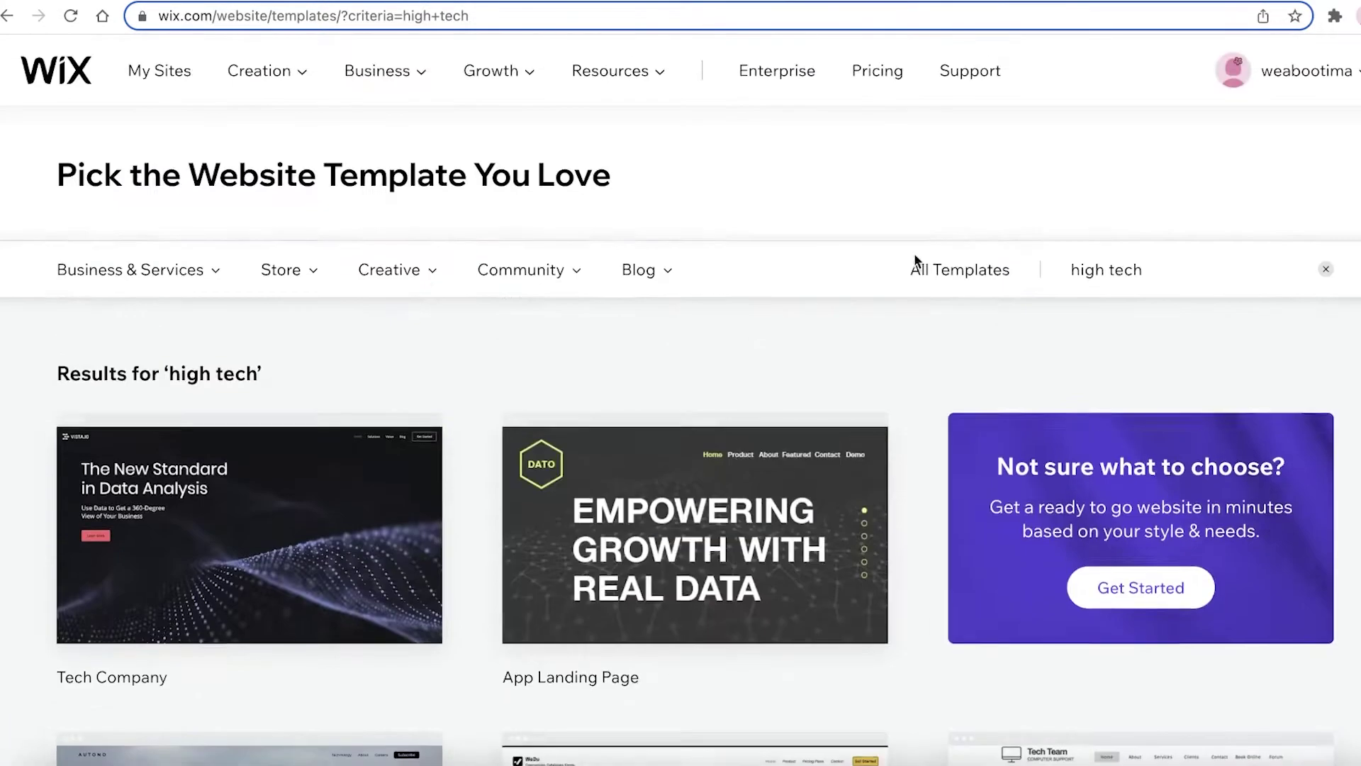
triple_click(1139, 182)
text(s)
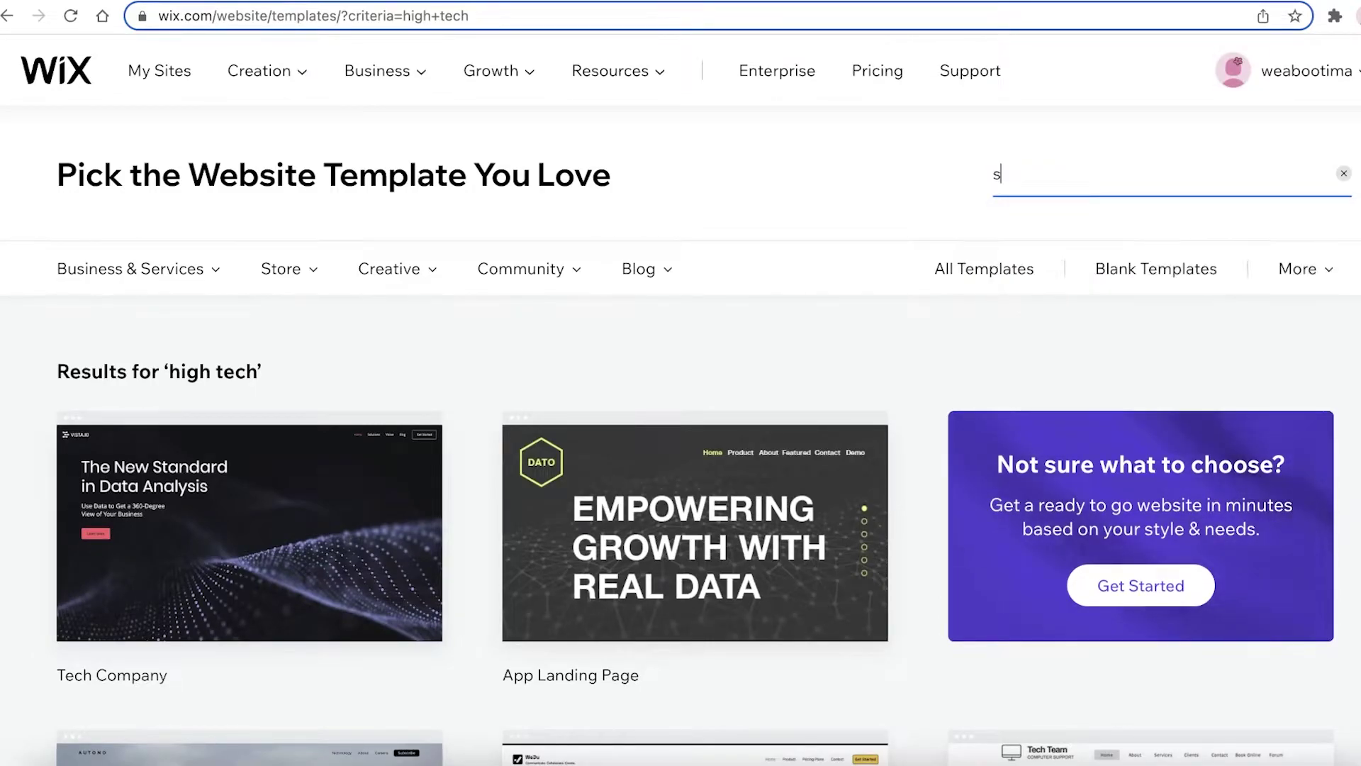
key(BackSpace)
Search the templates for 'e sports' and browse the results
text(e sports)
key(Return)
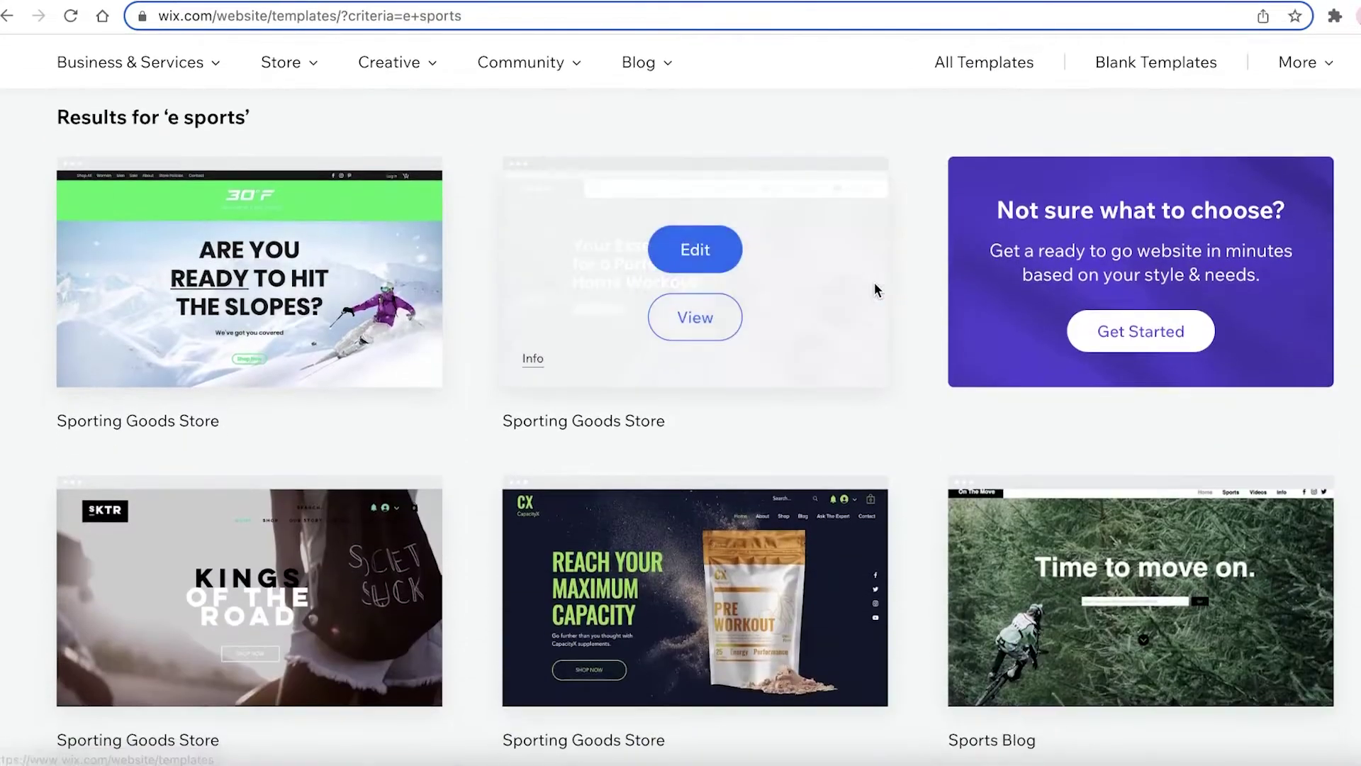
scroll(432, 313, down, 6)
scroll(470, 318, down, 8)
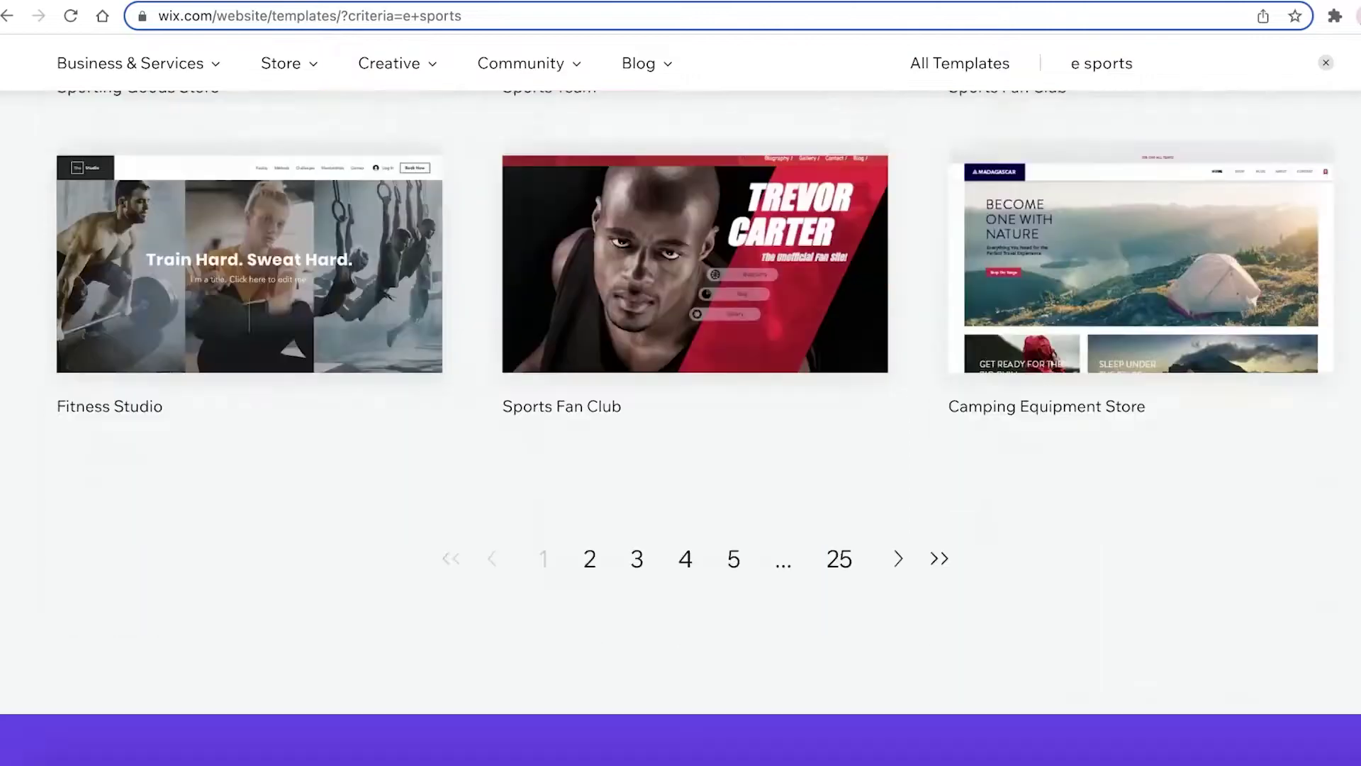
scroll(565, 538, up, 10)
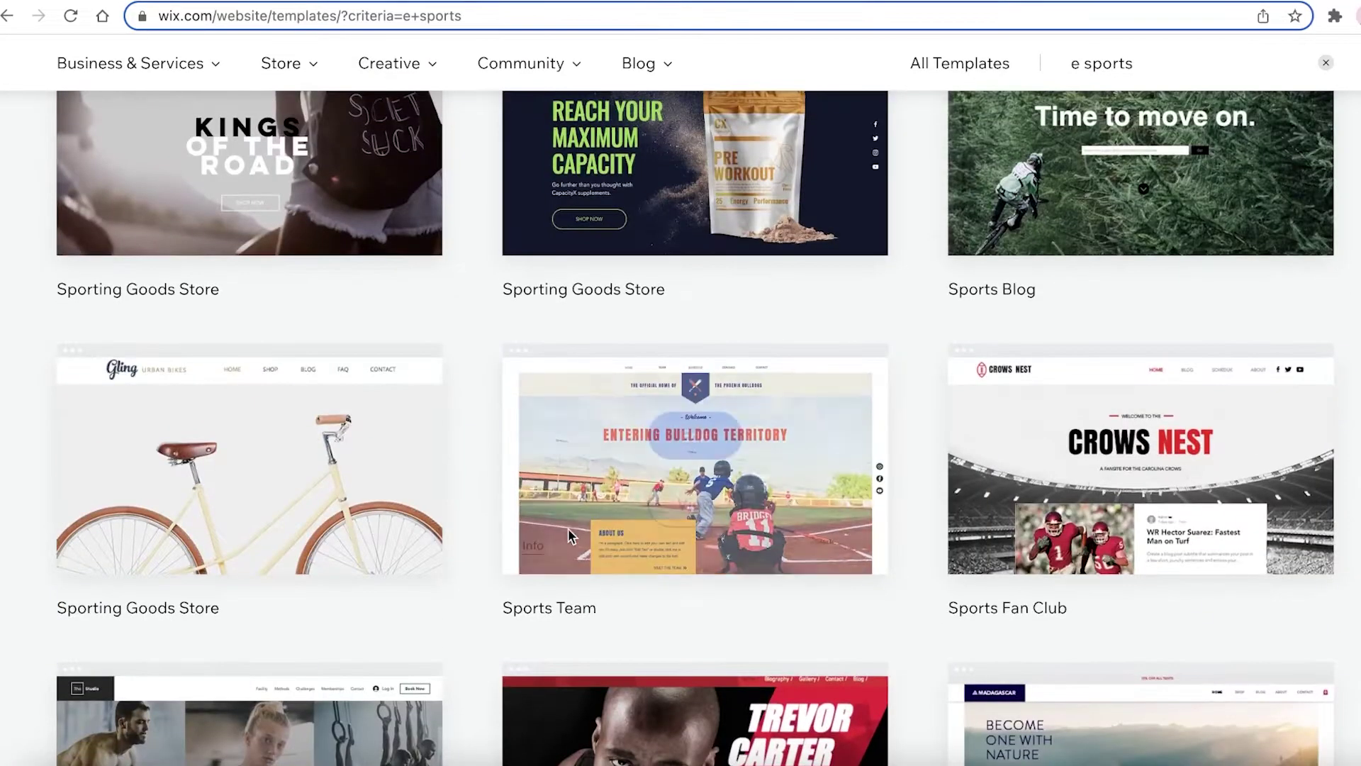
scroll(817, 484, down, 8)
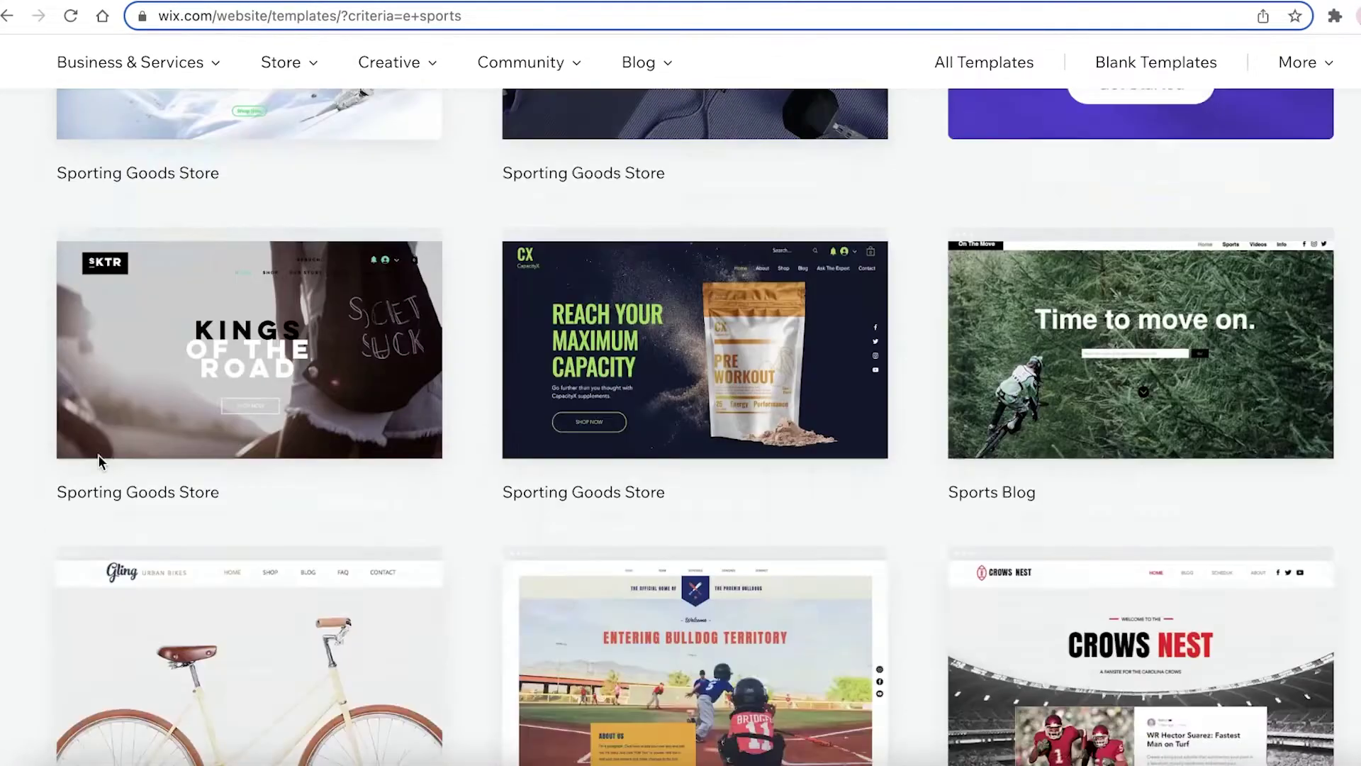
scroll(576, 390, up, 3)
scroll(28, 455, up, 3)
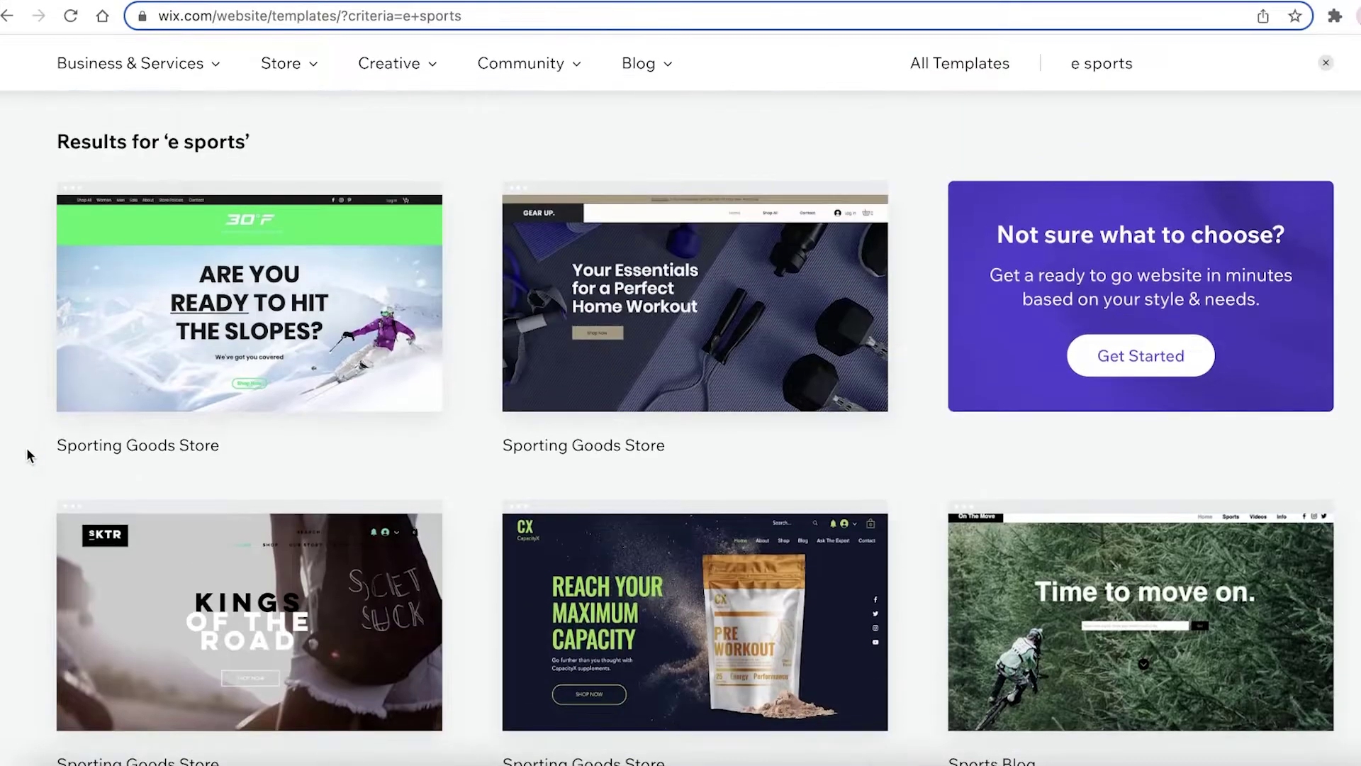
scroll(29, 454, down, 10)
Check the second page of e sports results, then return to the first page
click(588, 271)
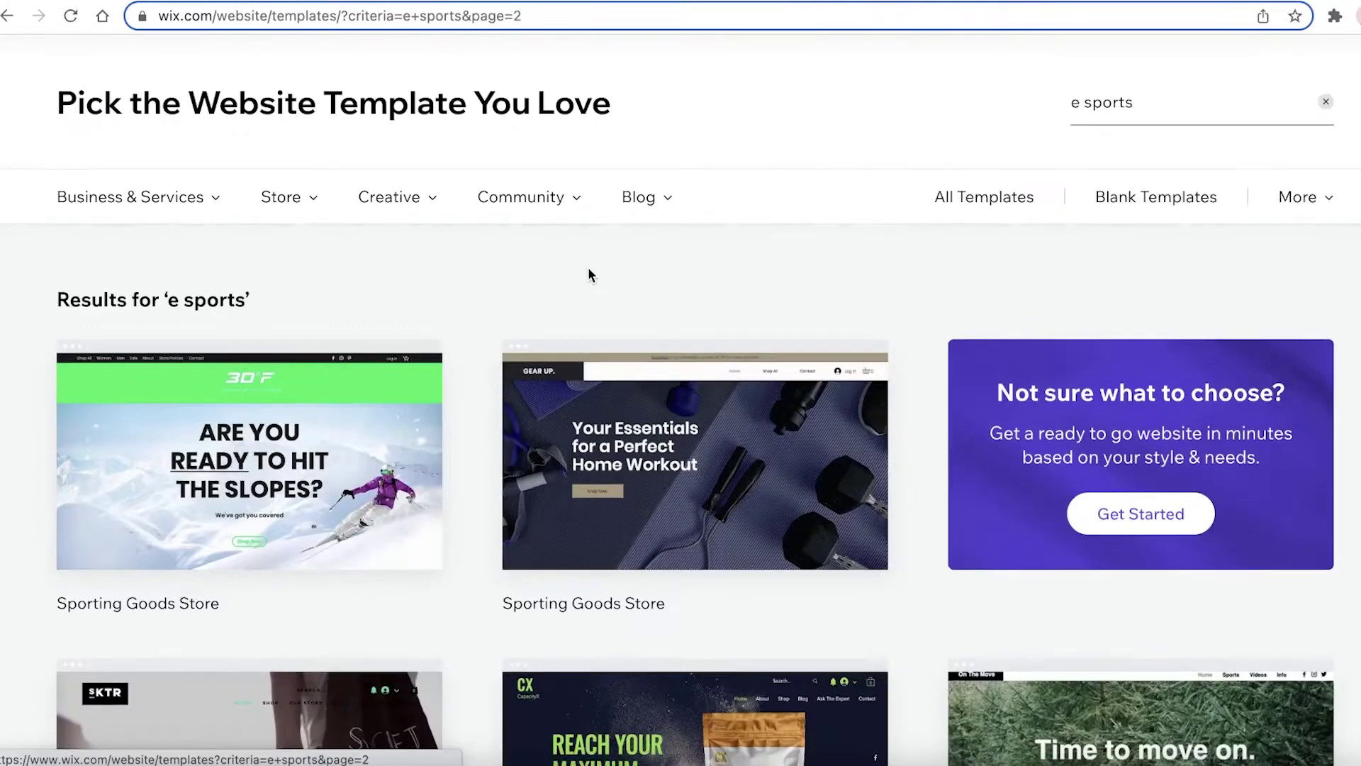
scroll(664, 299, down, 10)
scroll(663, 299, up, 3)
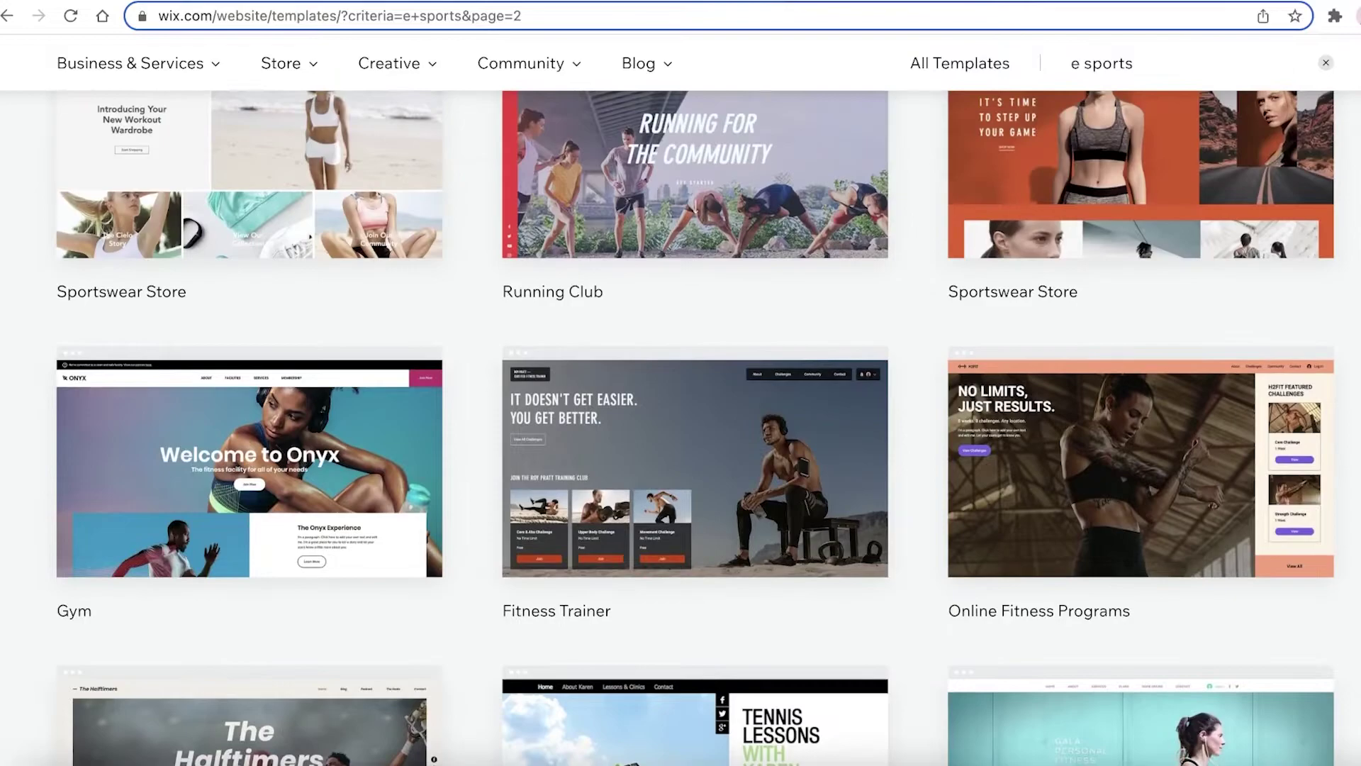
scroll(664, 299, down, 6)
scroll(695, 428, down, 3)
scroll(696, 428, up, 5)
scroll(695, 427, down, 2)
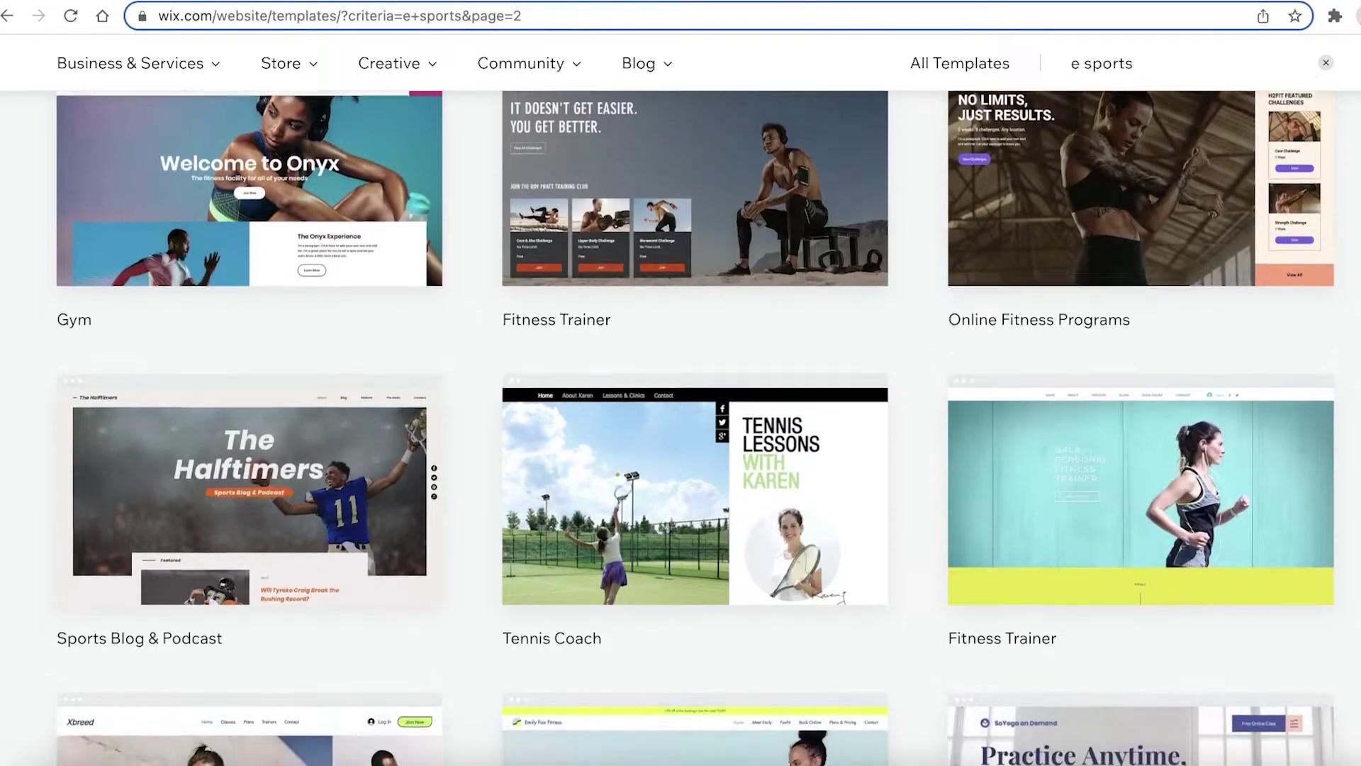
scroll(696, 427, down, 10)
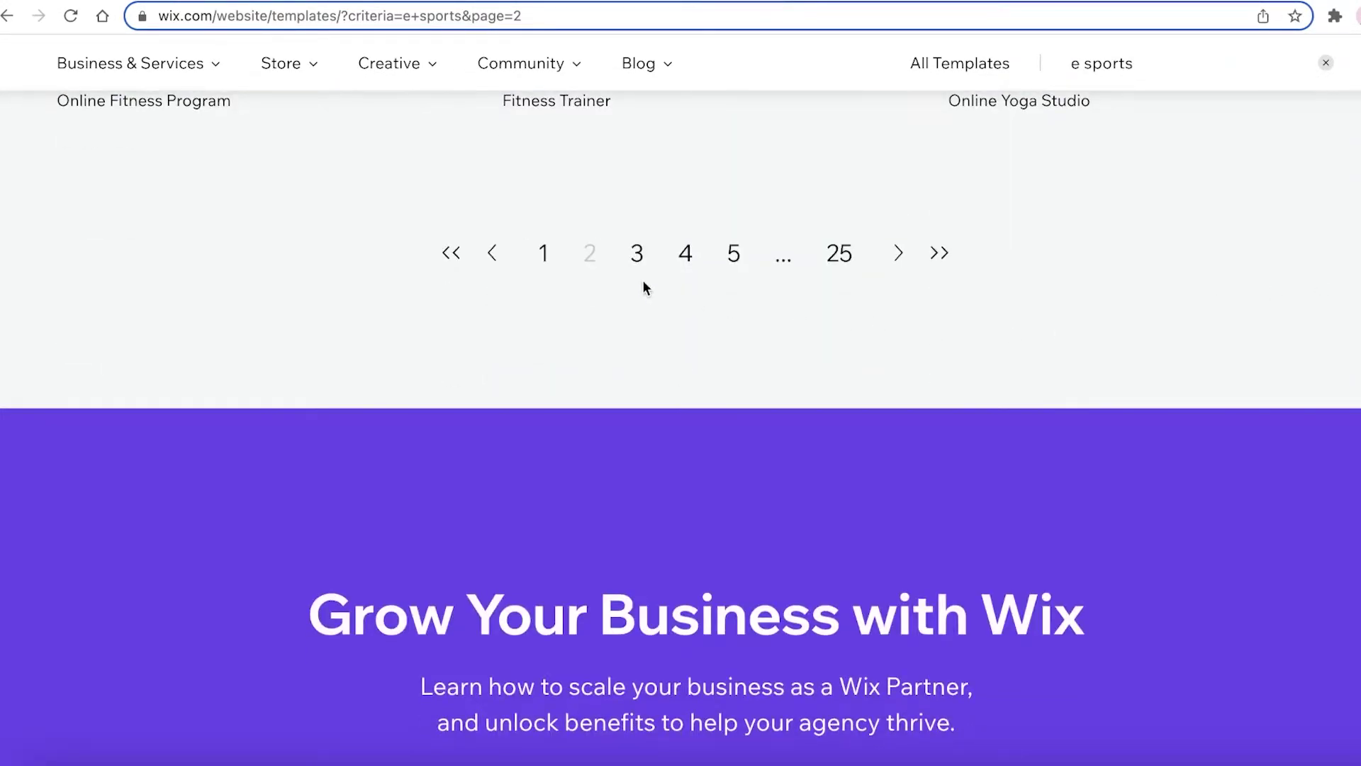
scroll(642, 280, up, 1)
key(alt+Left)
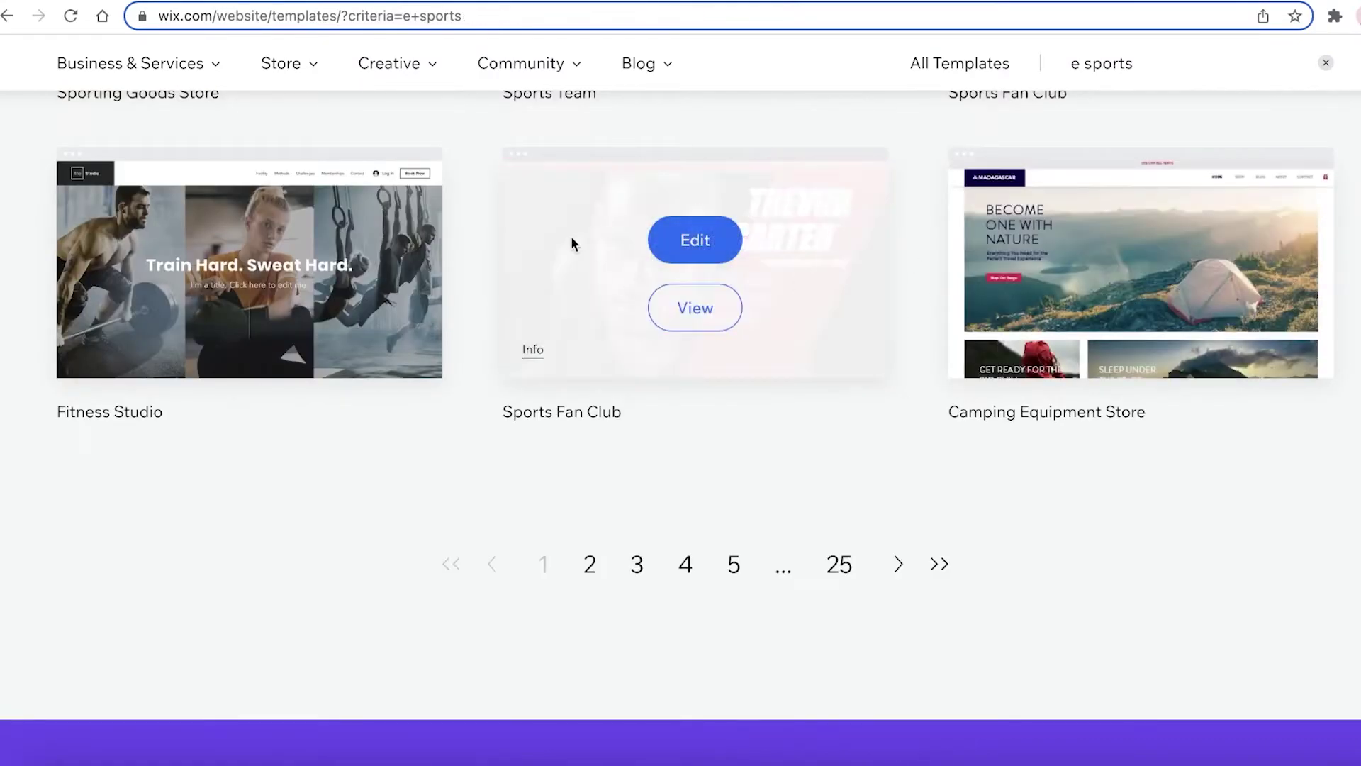
scroll(576, 271, up, 7)
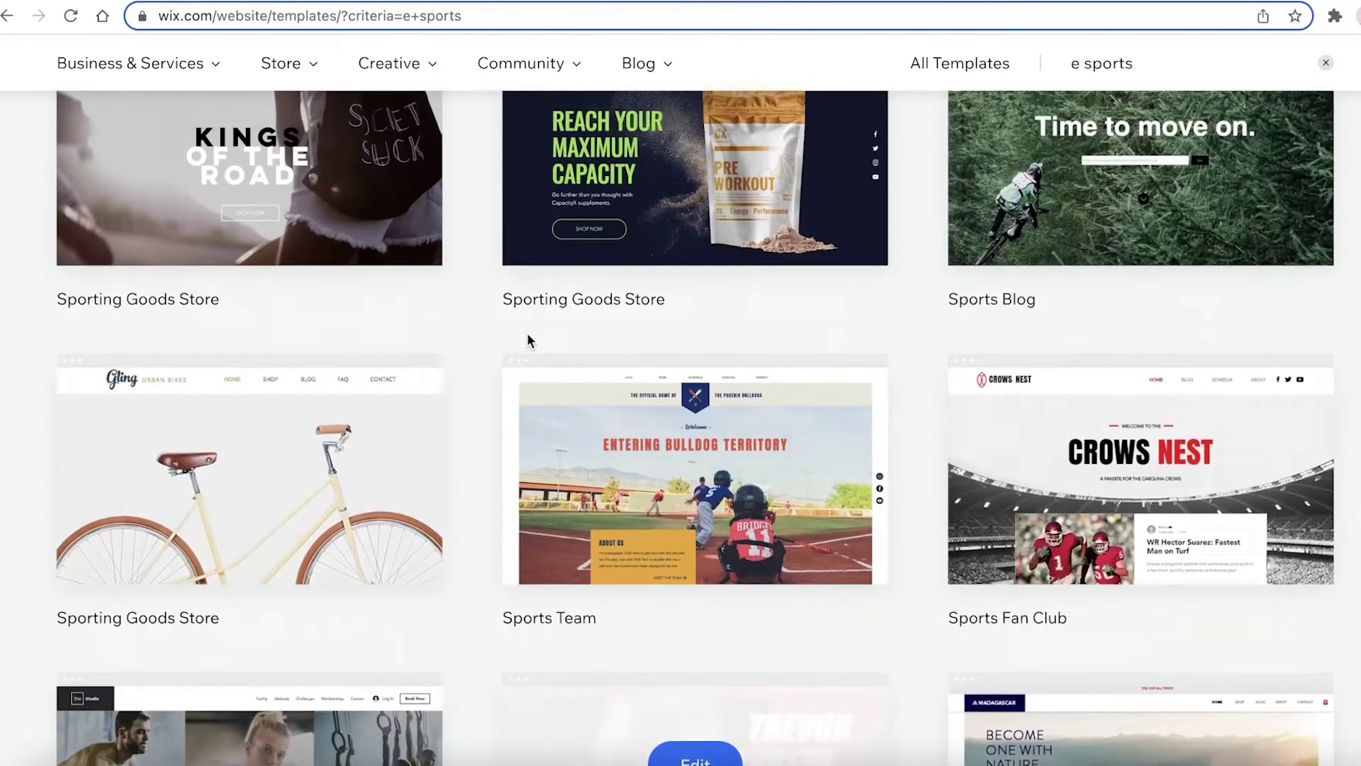
scroll(526, 337, down, 12)
scroll(659, 431, up, 8)
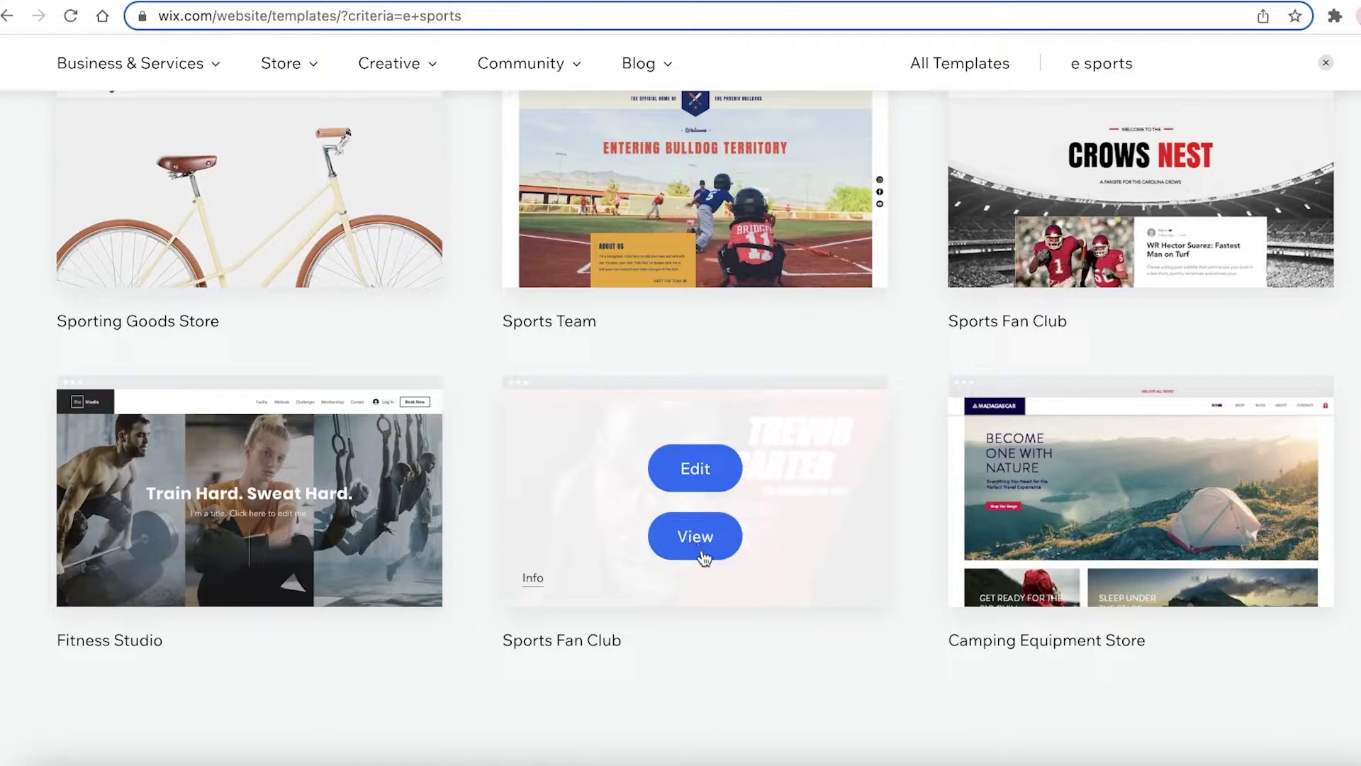
Open the Sports Fan Club template for editing, briefly viewing the blank templates
click(712, 476)
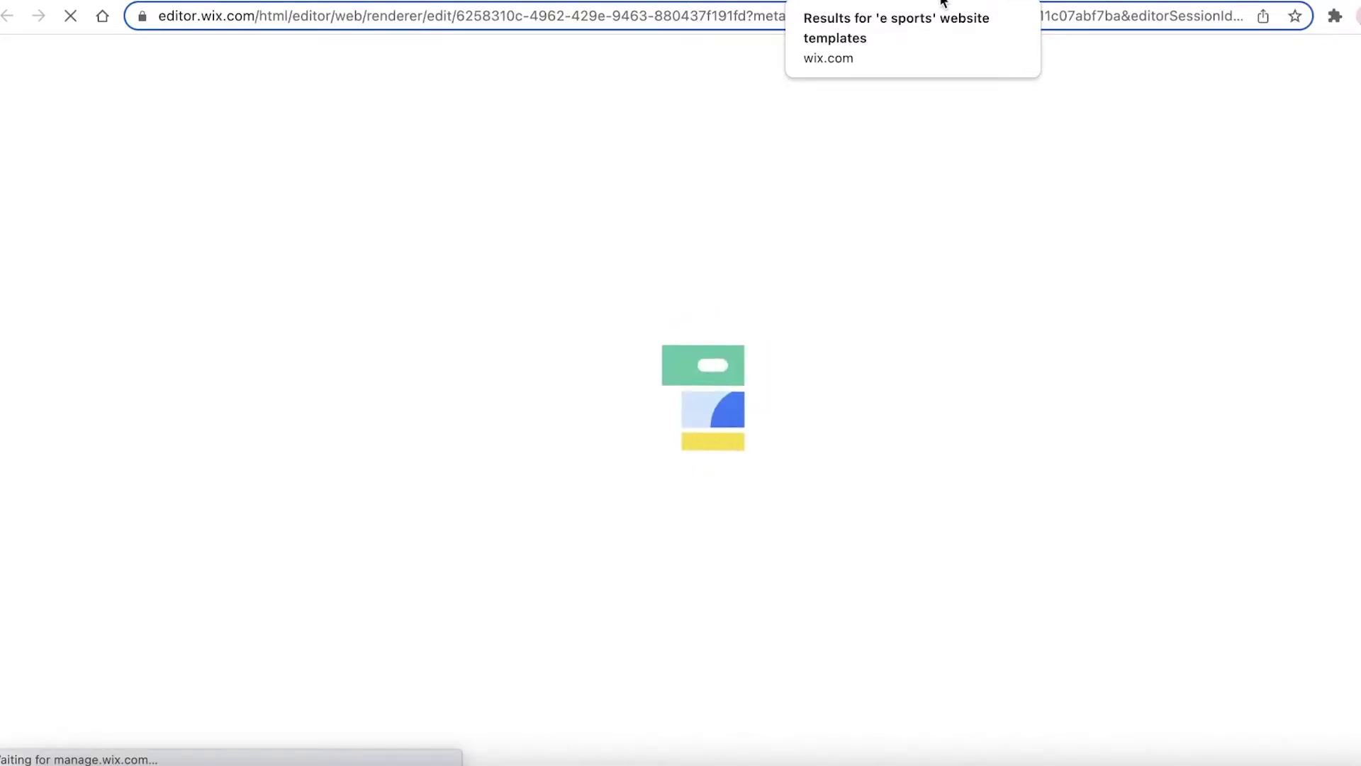
click(1014, 3)
scroll(1014, 127, up, 10)
click(1112, 287)
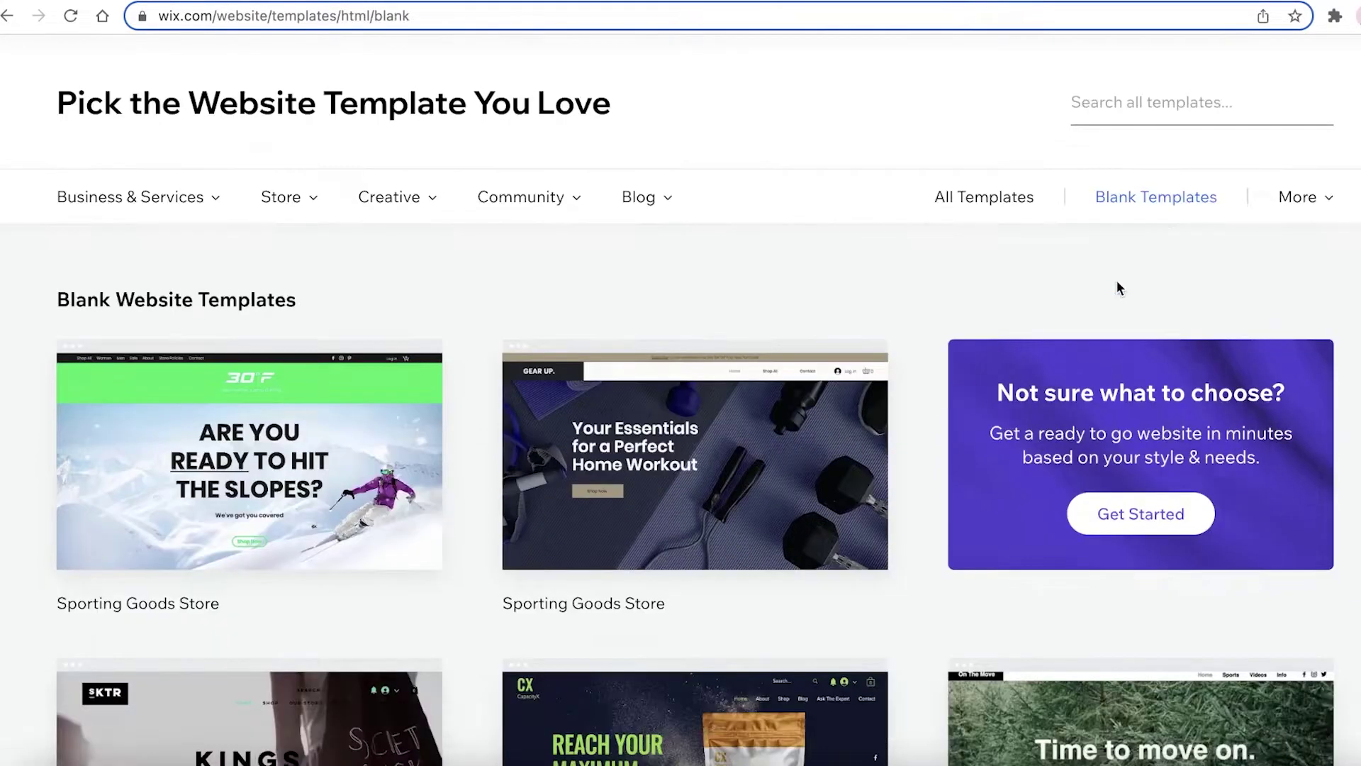
mouse_move(209, 401)
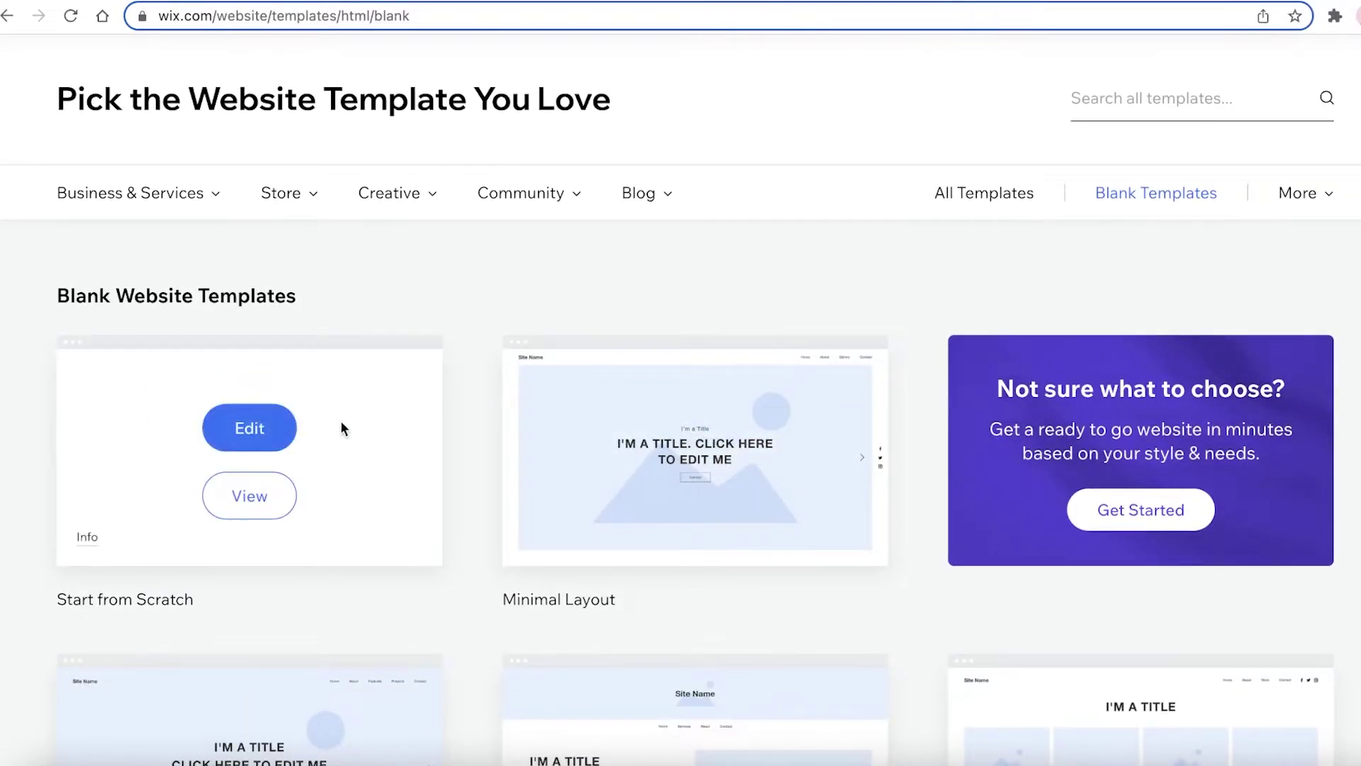
scroll(653, 235, down, 10)
scroll(262, 282, up, 10)
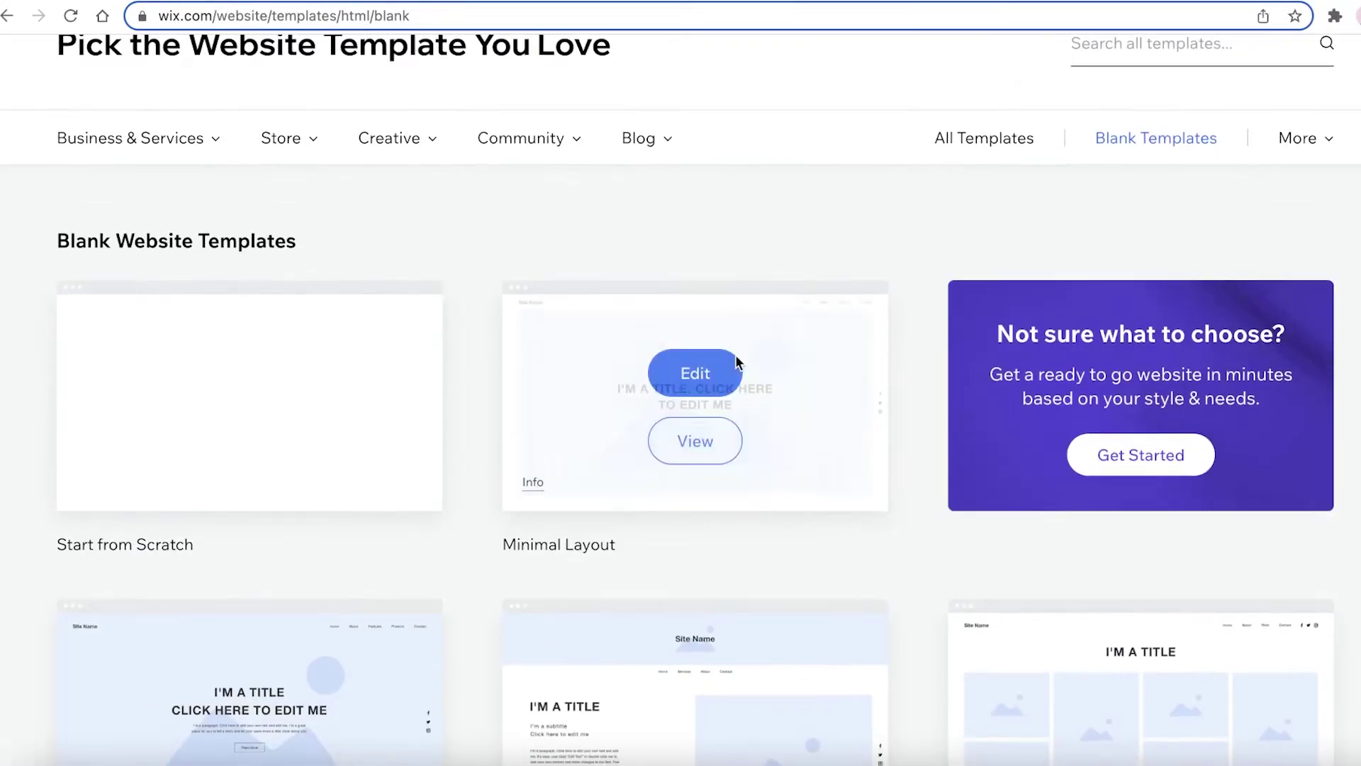
scroll(736, 364, down, 15)
scroll(284, 354, up, 10)
mouse_move(1196, 477)
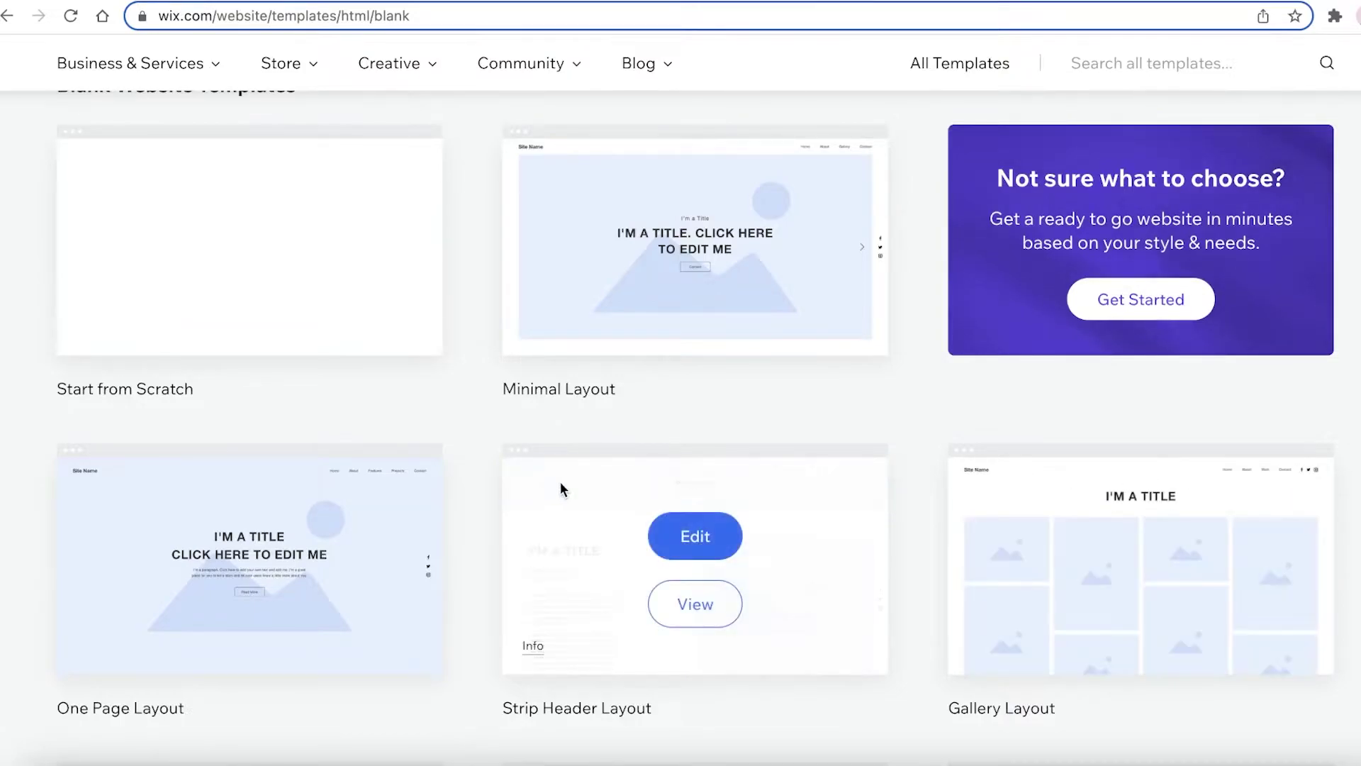
mouse_move(813, 327)
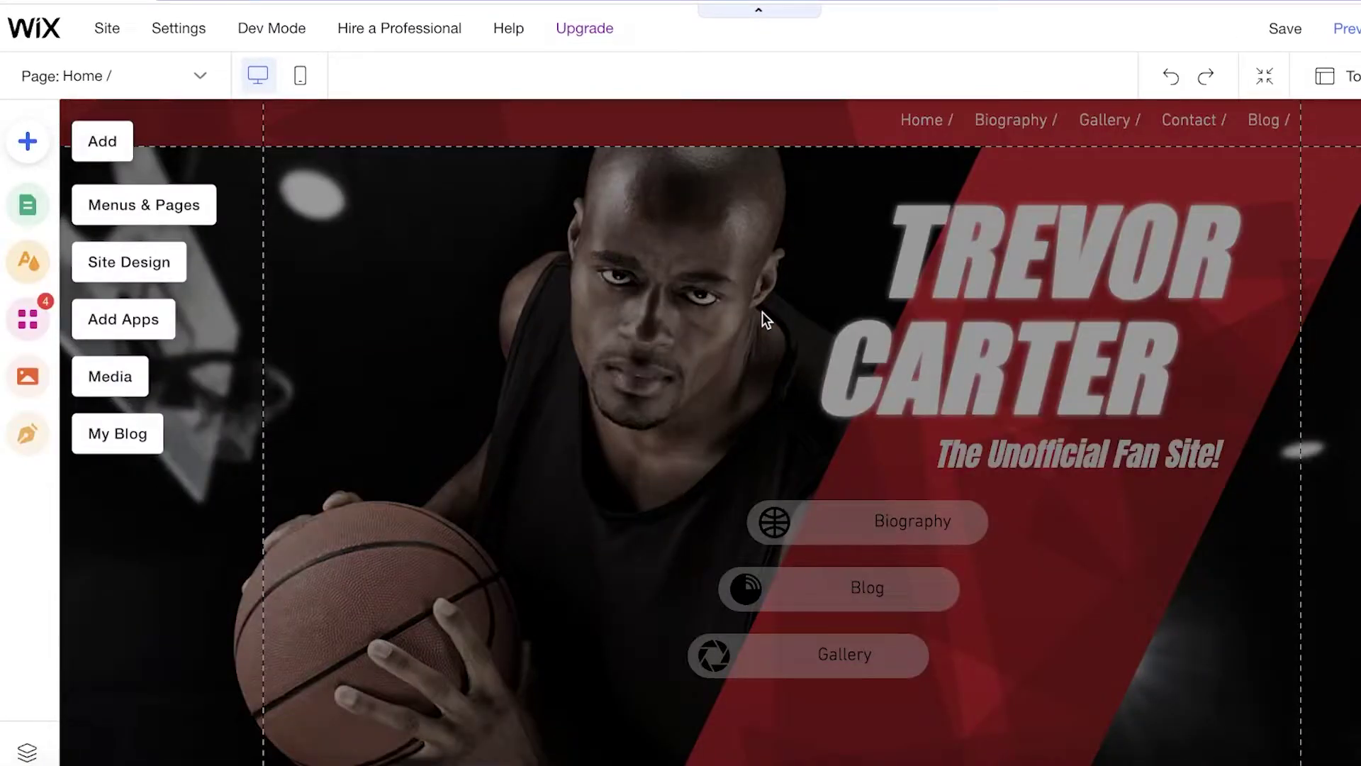
Dismiss the editor intro and open the site menu's page management
click(763, 312)
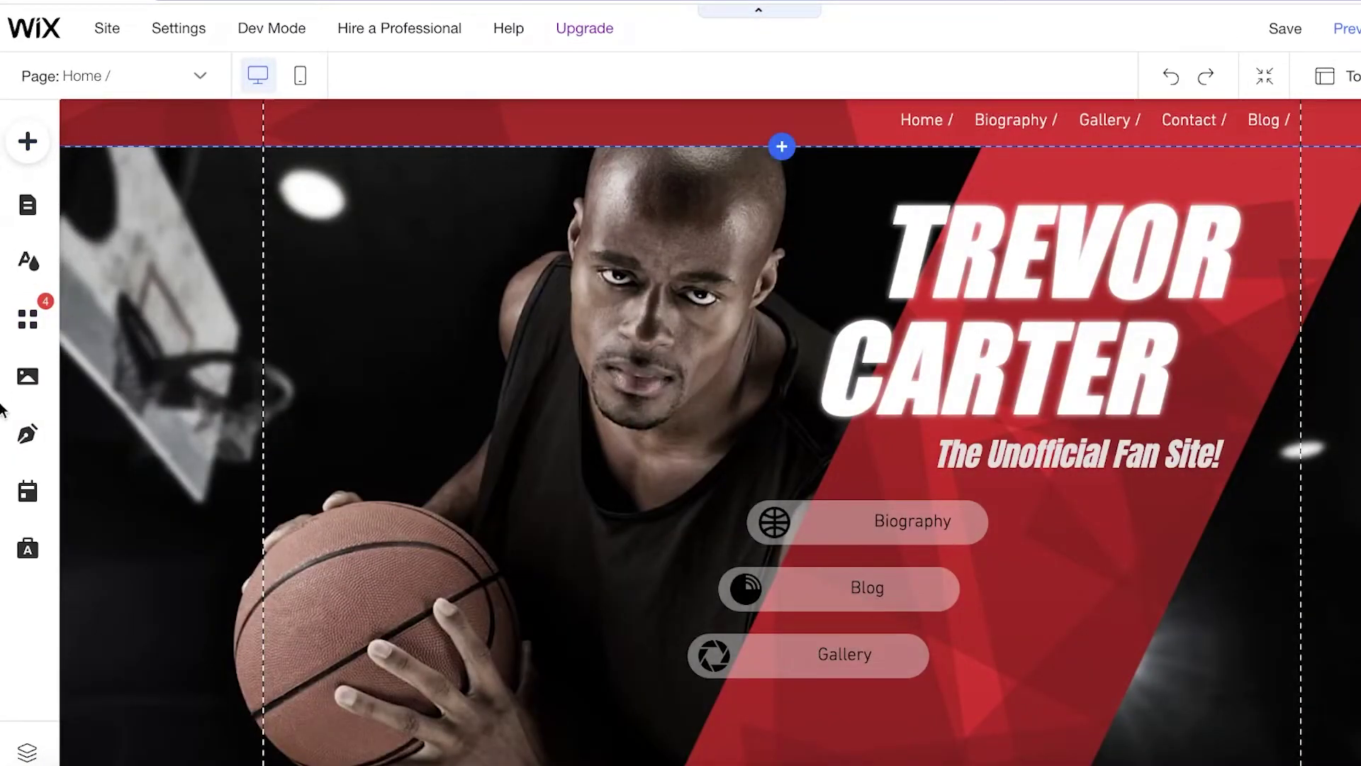
click(29, 143)
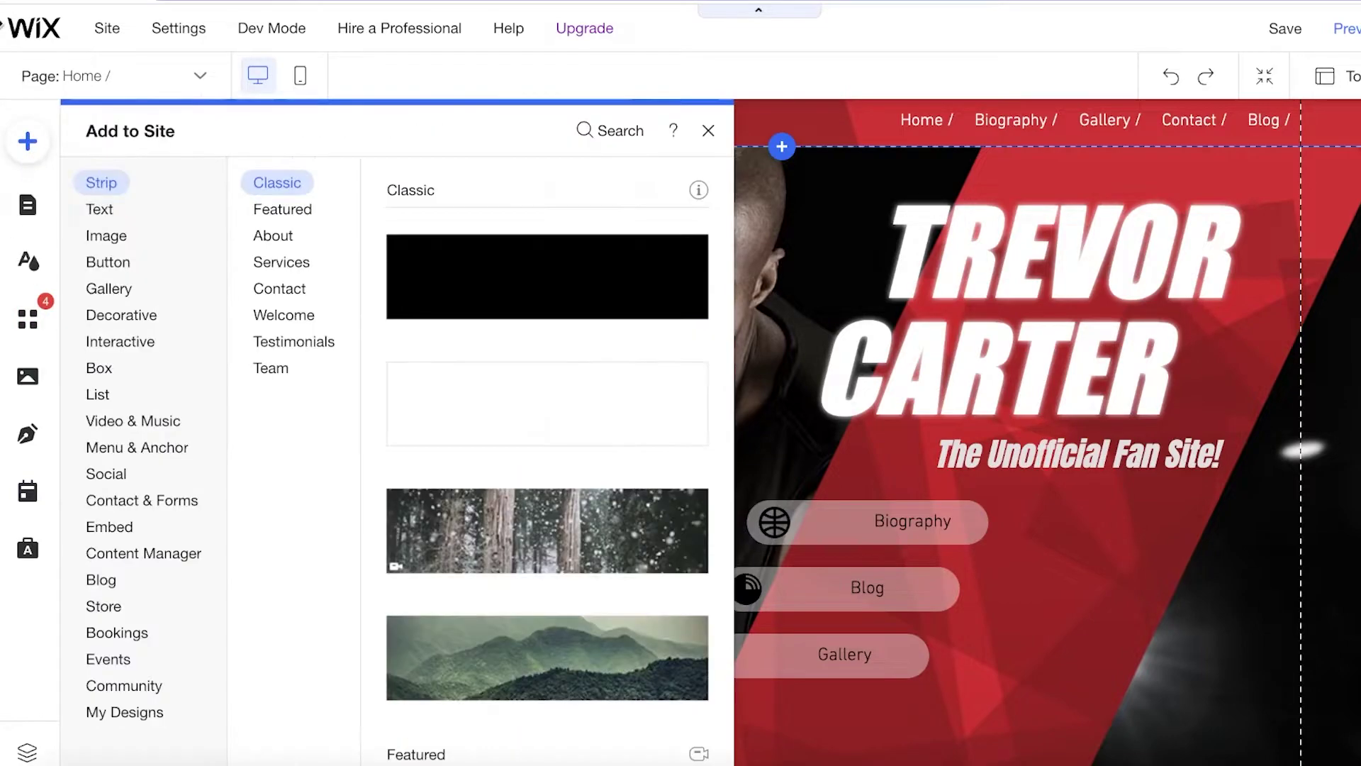
click(891, 387)
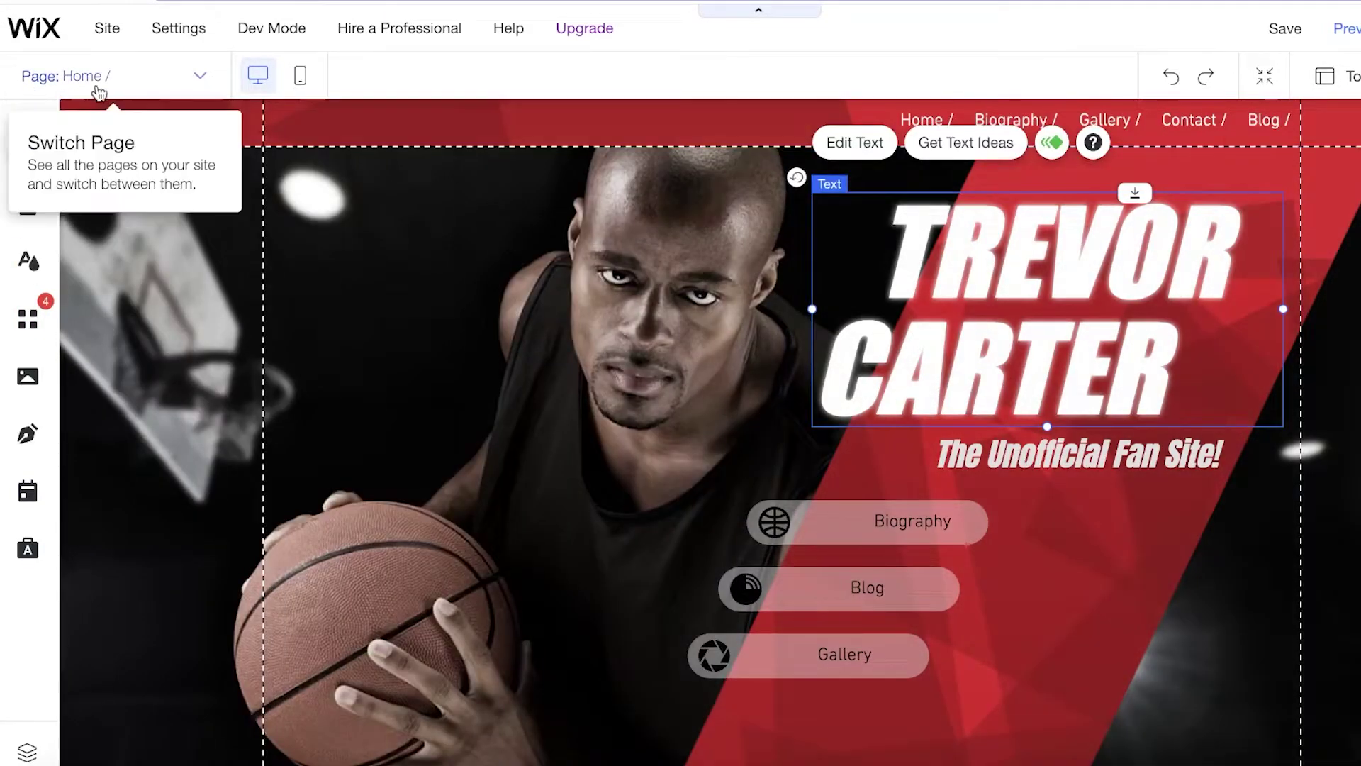
click(78, 79)
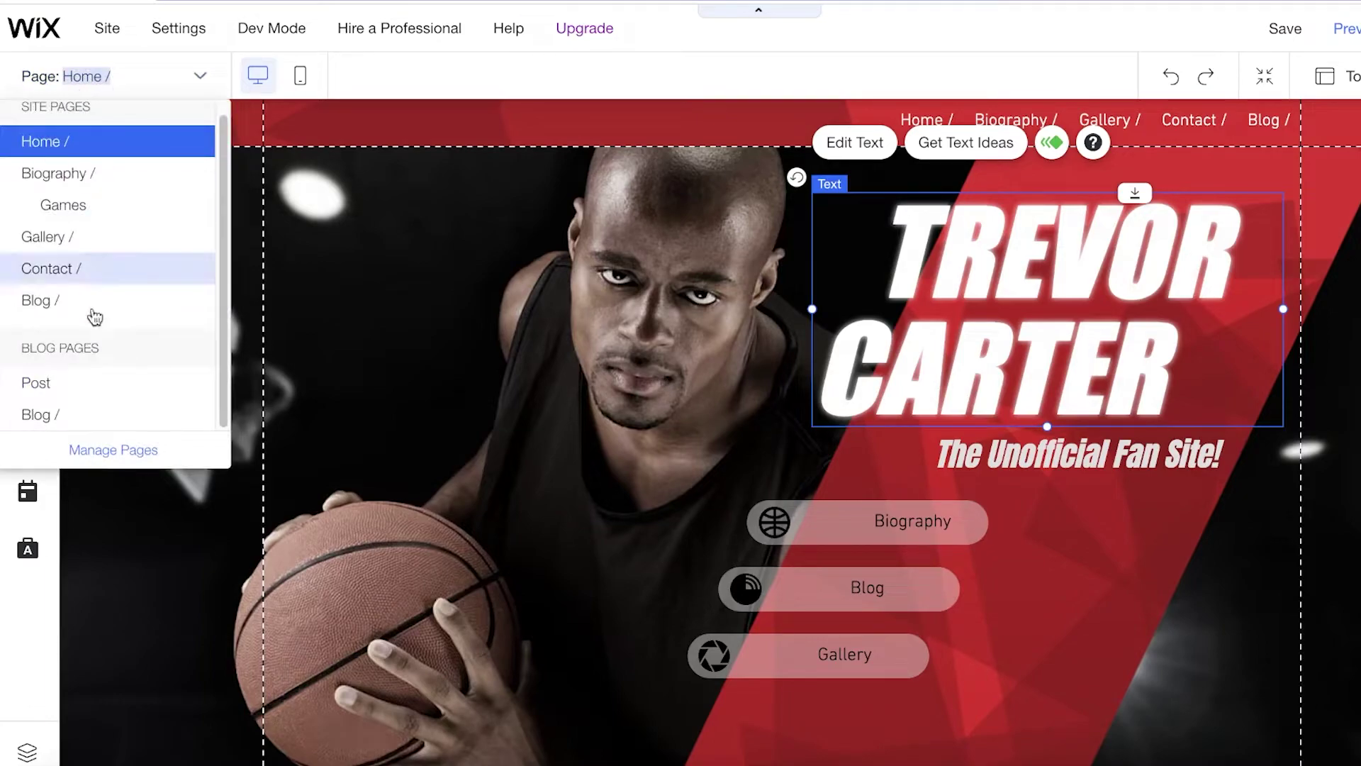
click(113, 450)
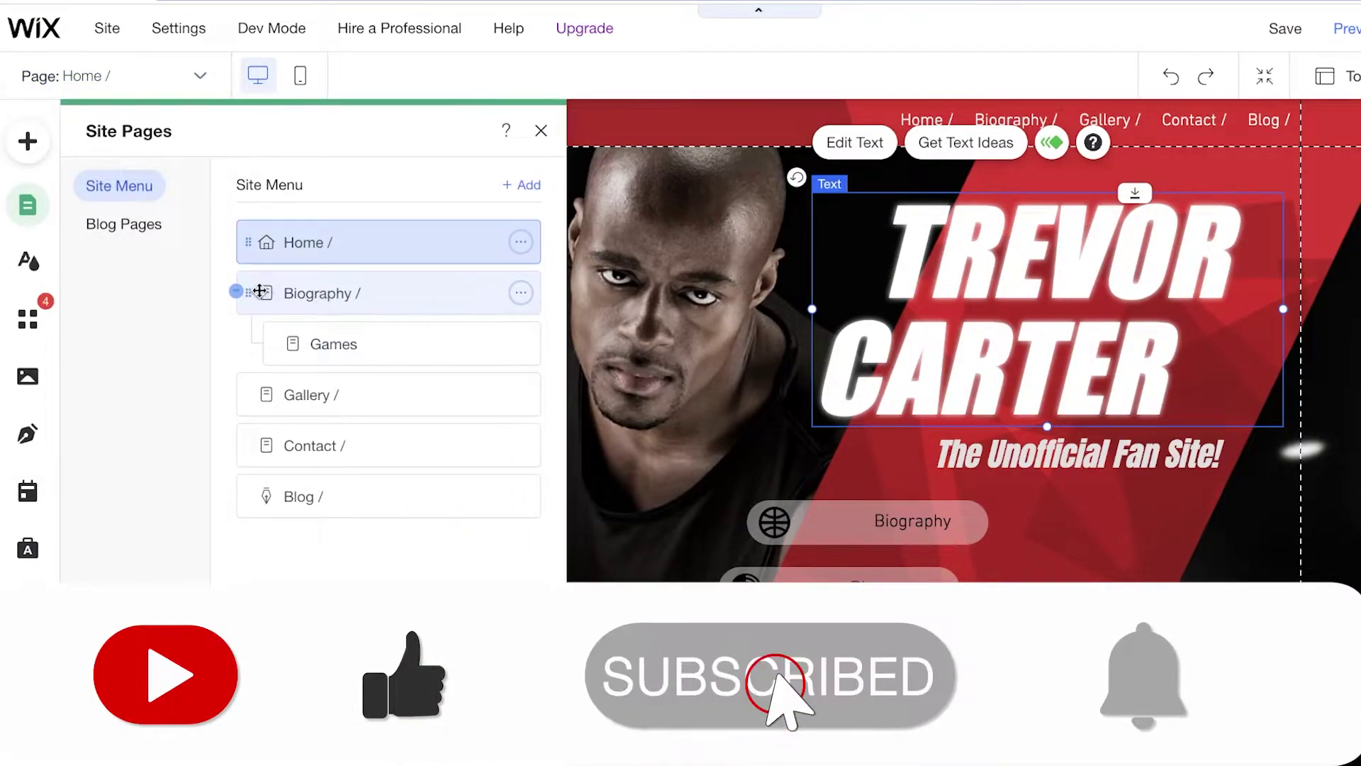
Delete the Biography, Games and Gallery pages
click(522, 294)
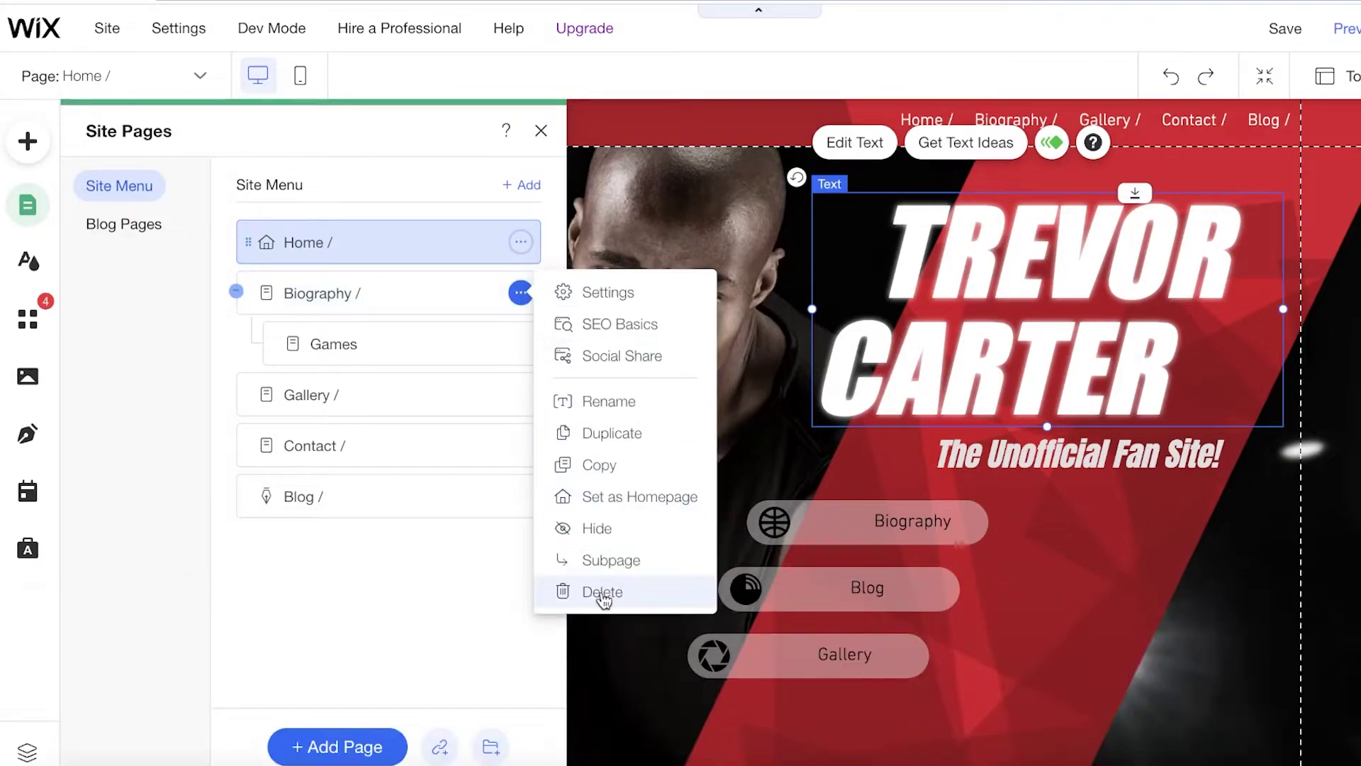
click(598, 594)
click(977, 472)
click(521, 292)
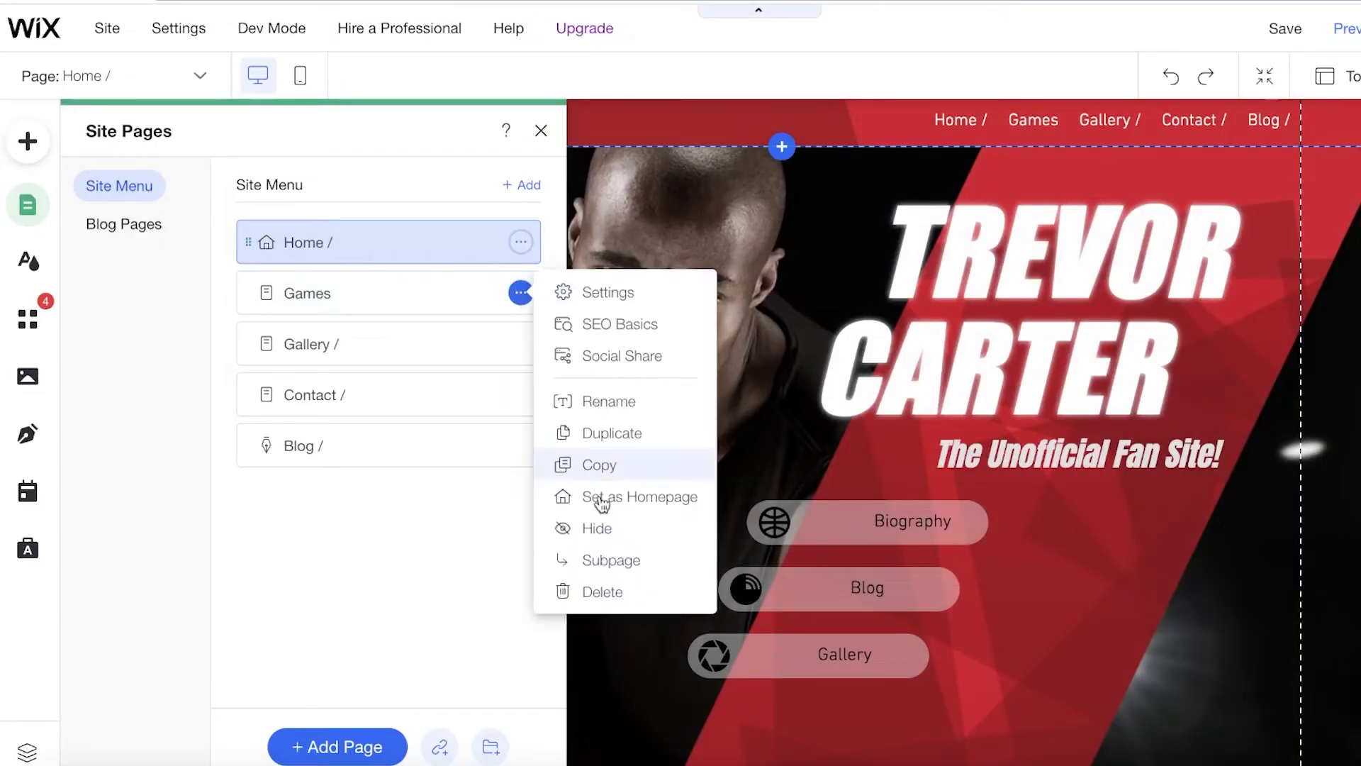
click(602, 588)
click(991, 477)
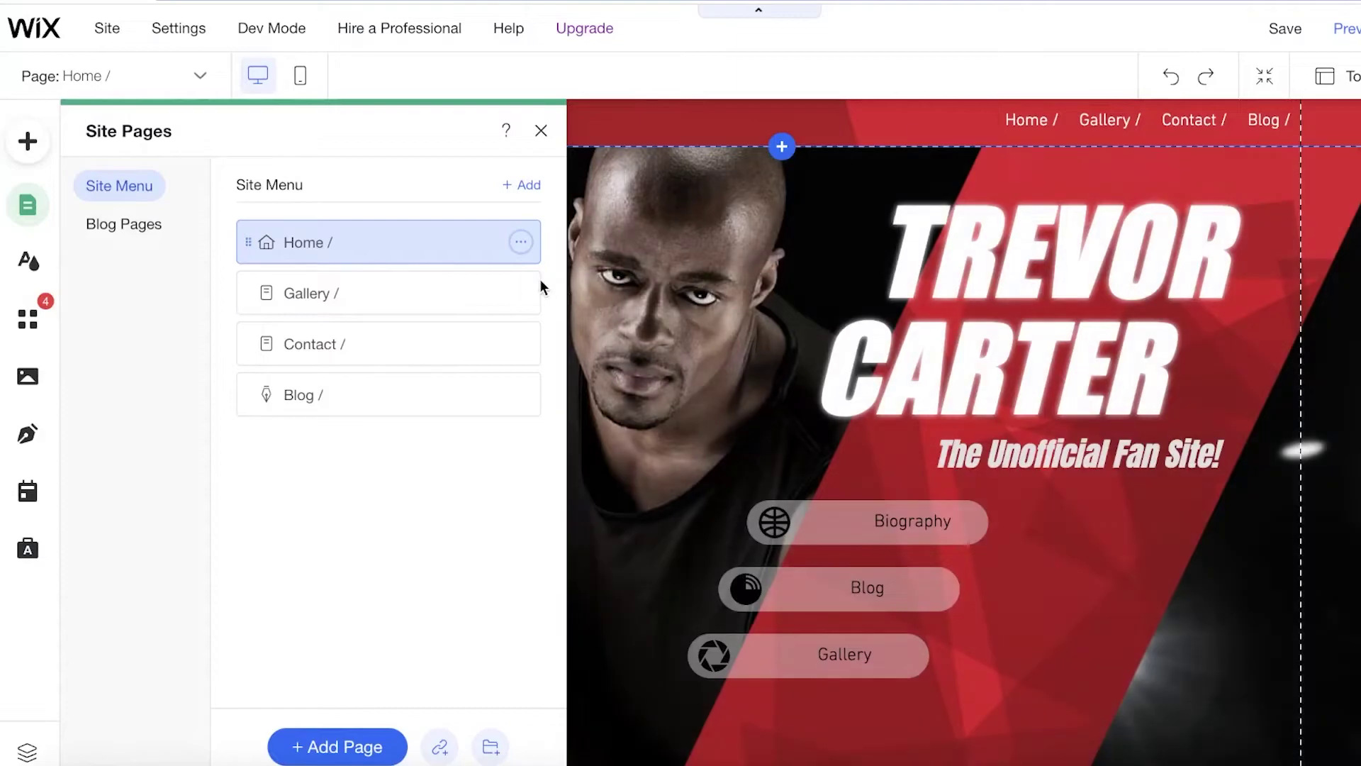
click(520, 292)
click(629, 593)
click(1001, 476)
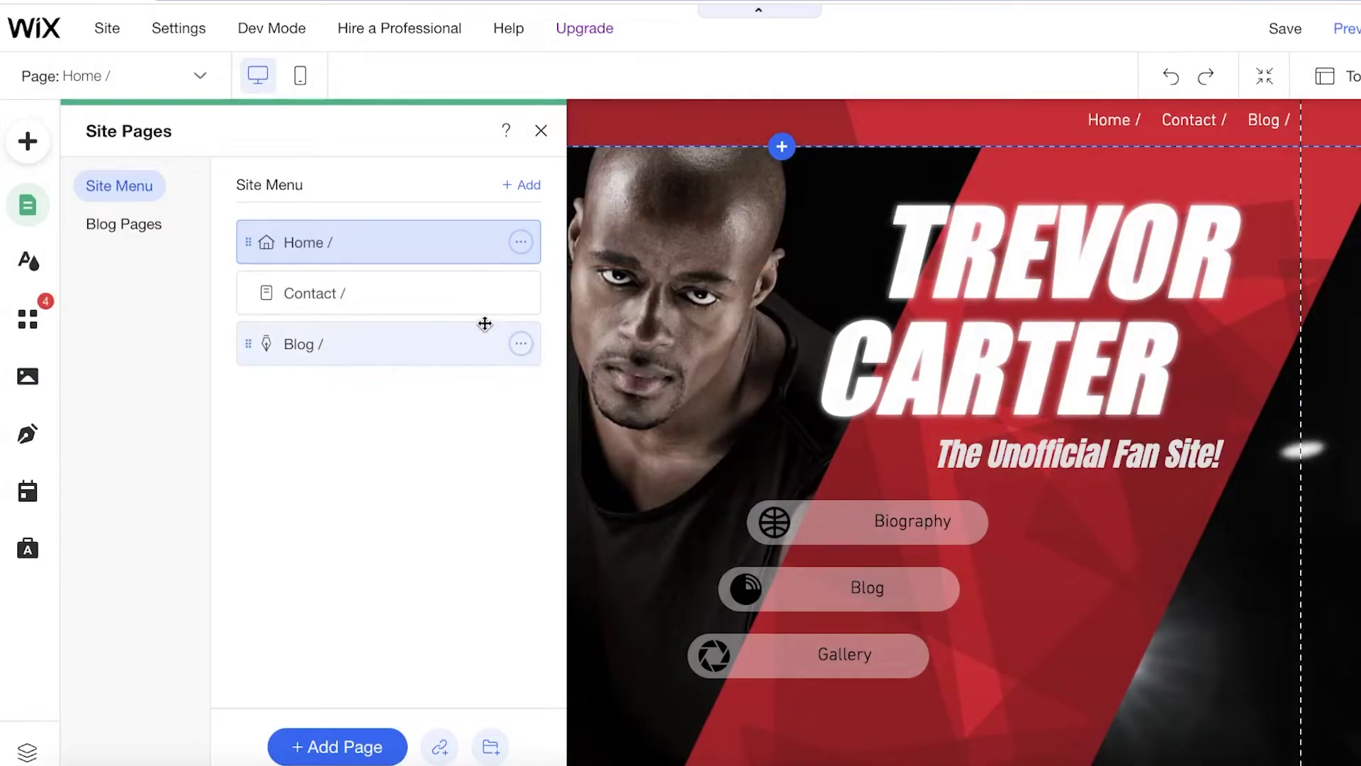
Delete the Blog page along with its app
click(521, 293)
click(520, 344)
click(610, 517)
click(520, 344)
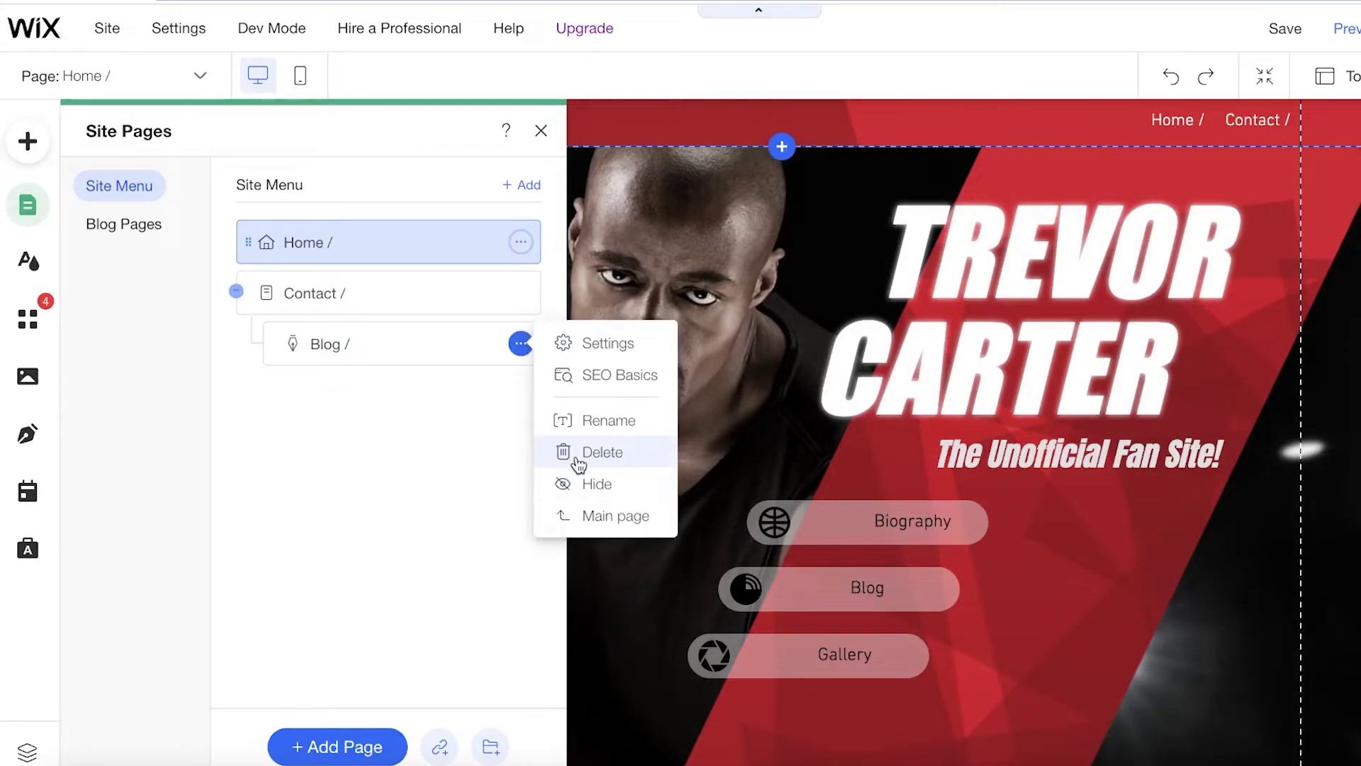
click(563, 452)
click(1001, 477)
Change the TREVOR CARTER heading to 'ESPORTS CENTRAL'
key(Escape)
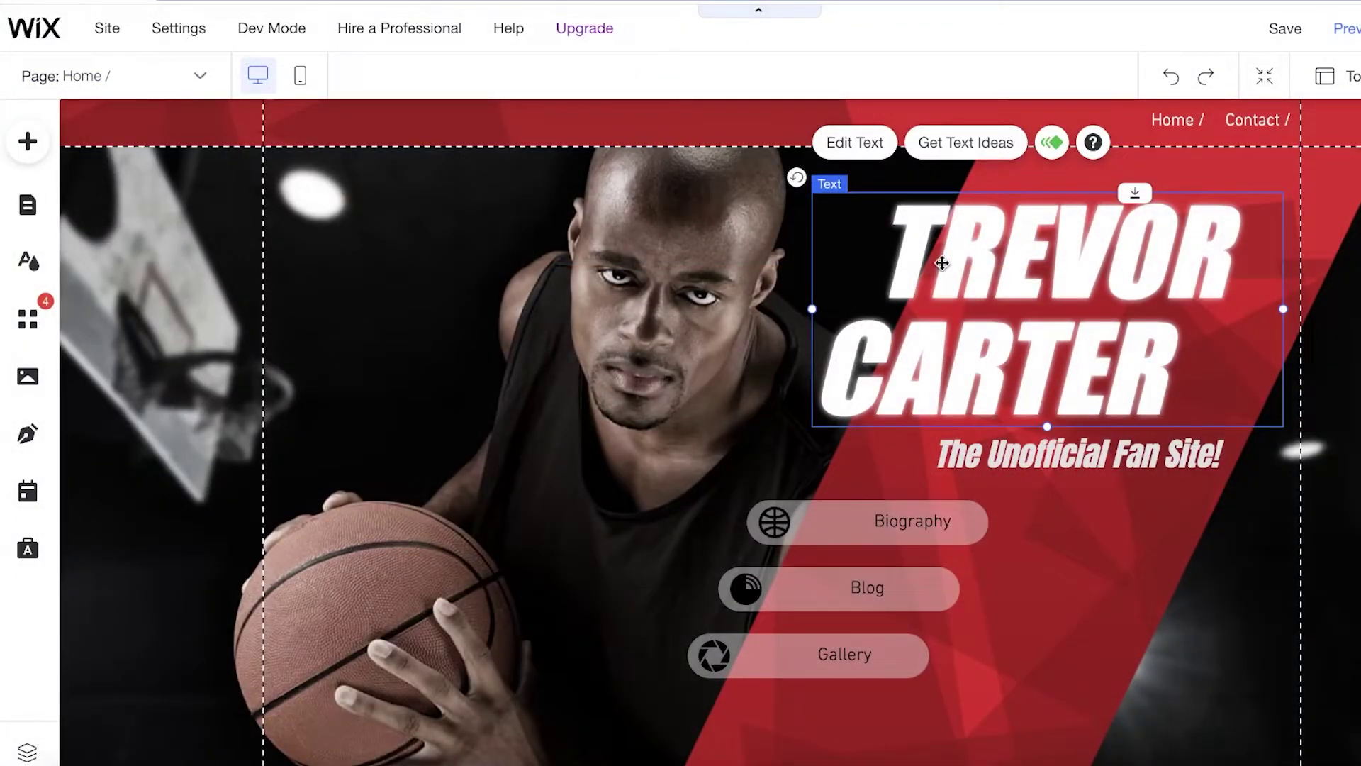
drag(941, 263, 967, 249)
double_click(955, 326)
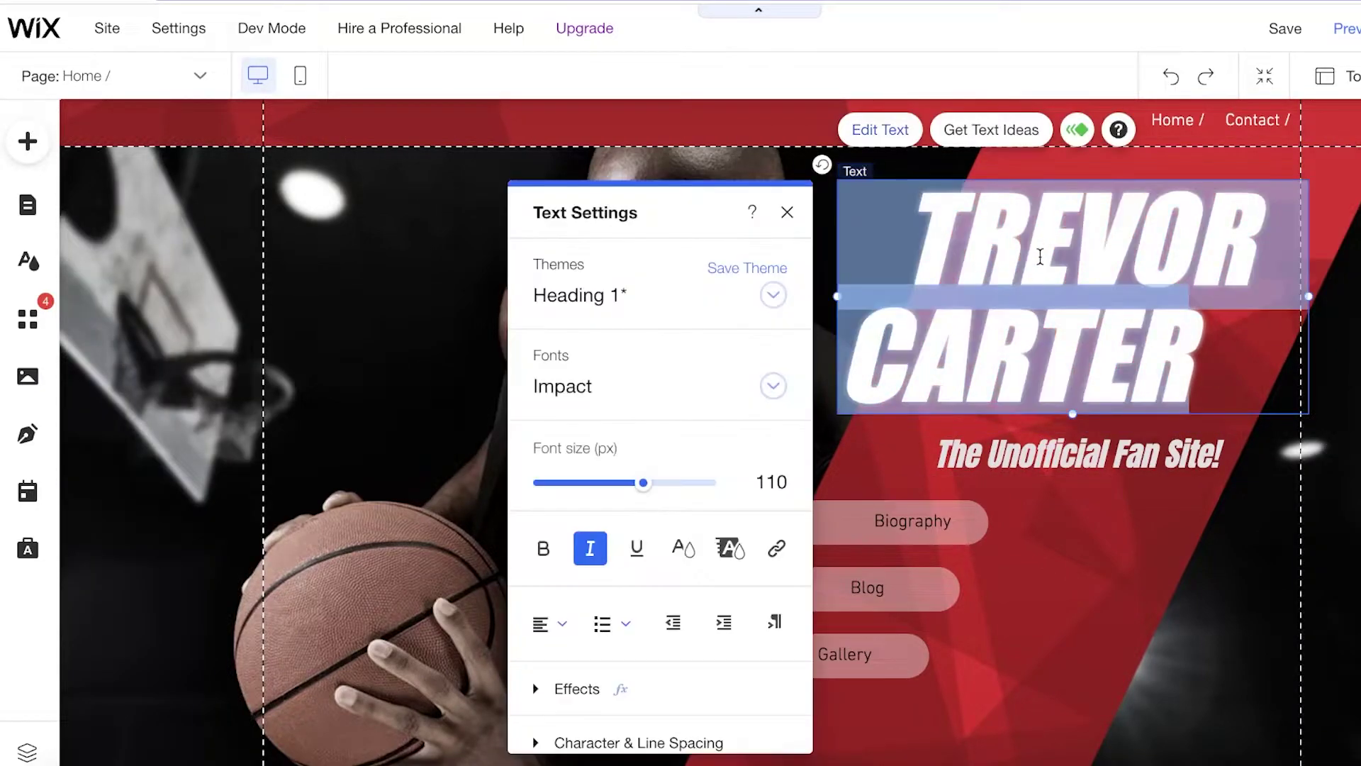
key(BackSpace)
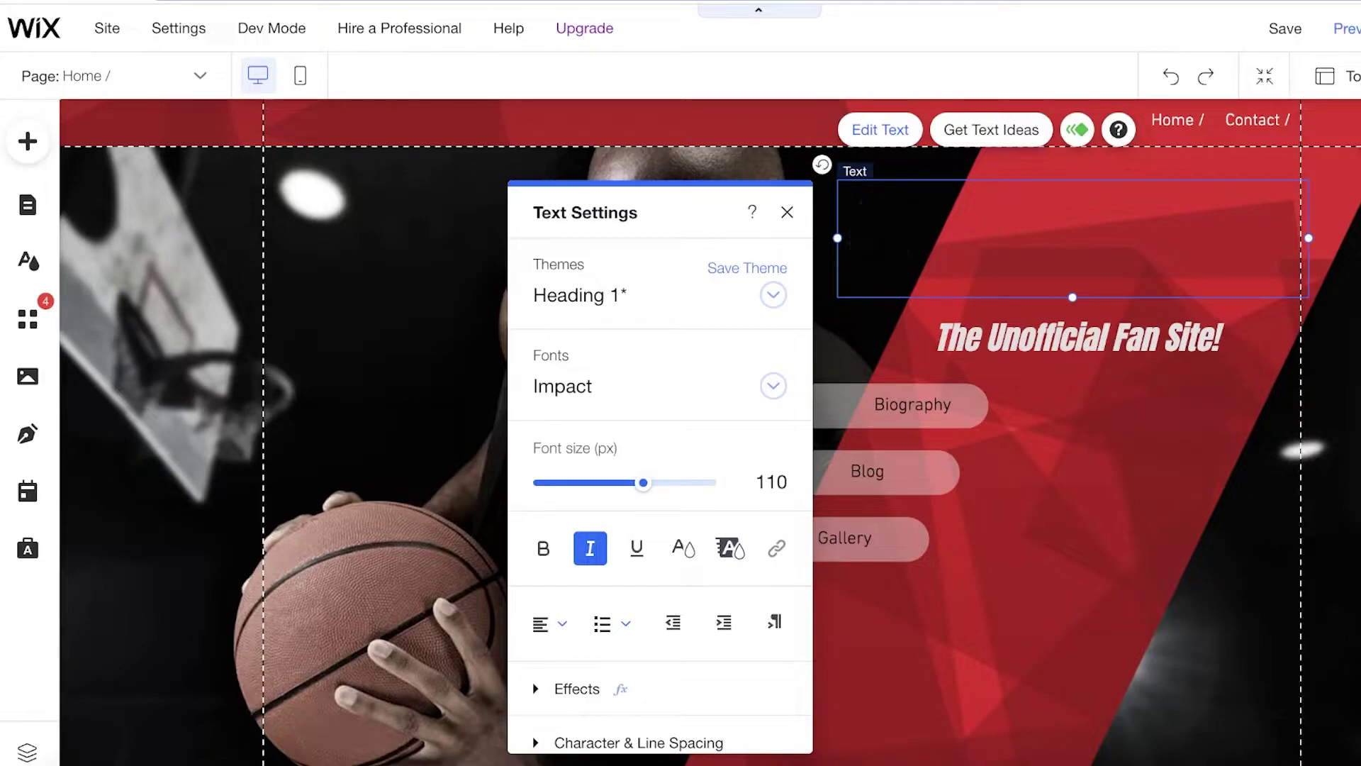
text(ESPORGT)
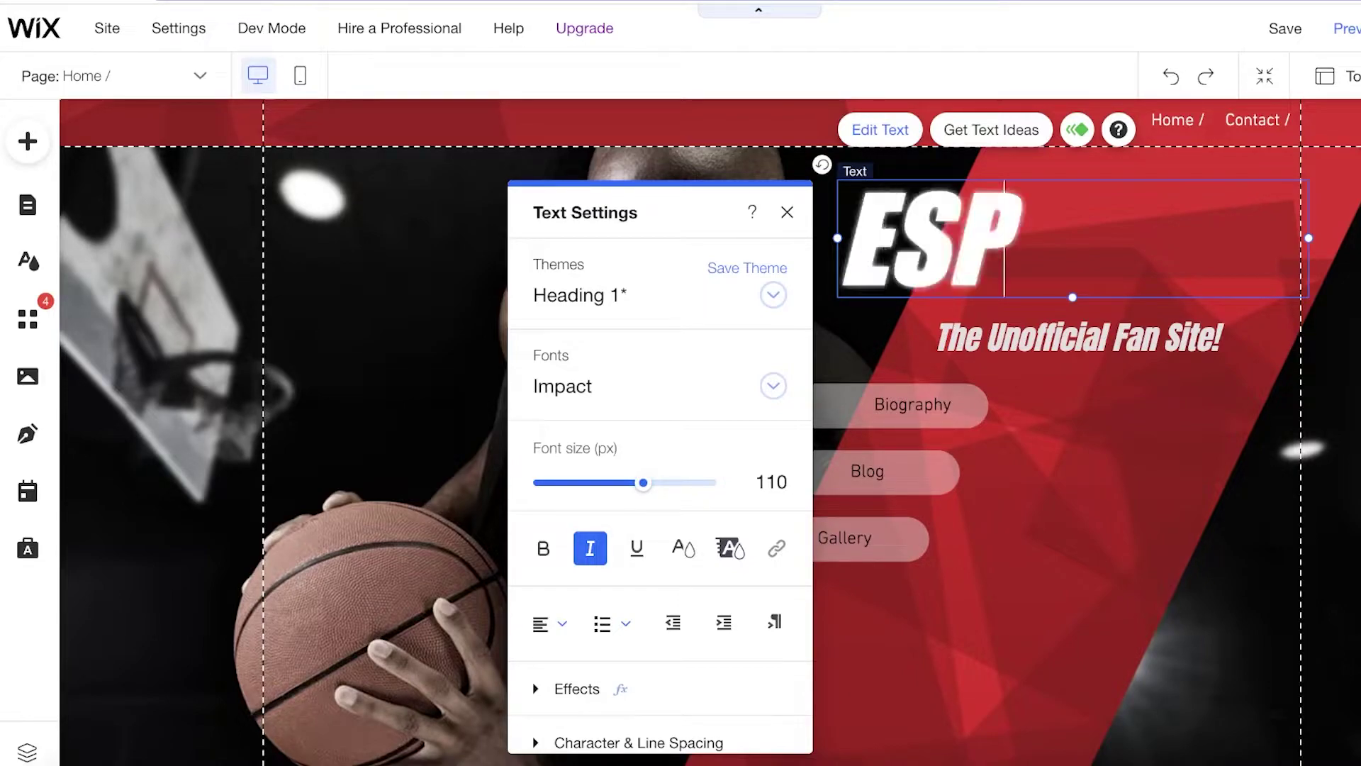
key(BackSpace)
key(BackSpace)
text(TS CENTRAL)
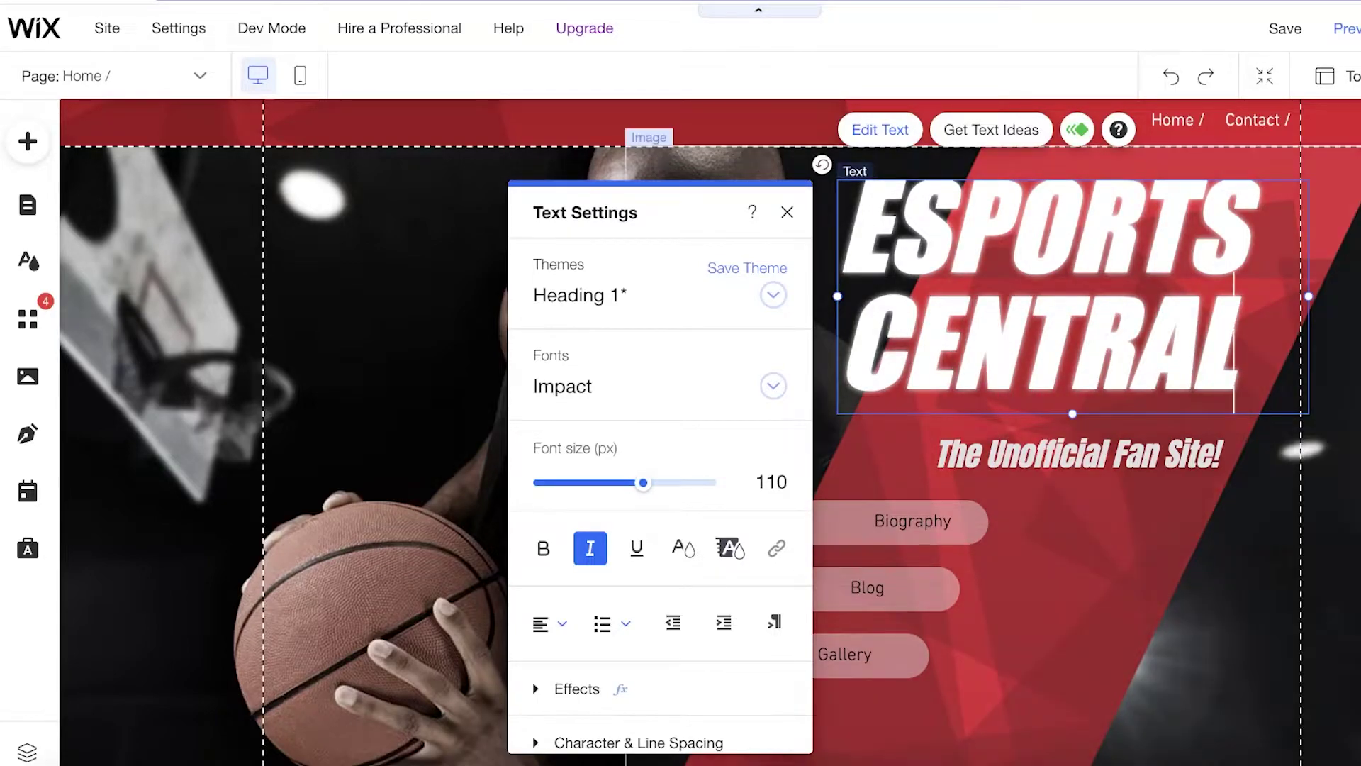
click(1109, 507)
Change the tagline under the heading to 'CHOOSE YOUR CHAMPIONS'
double_click(1042, 456)
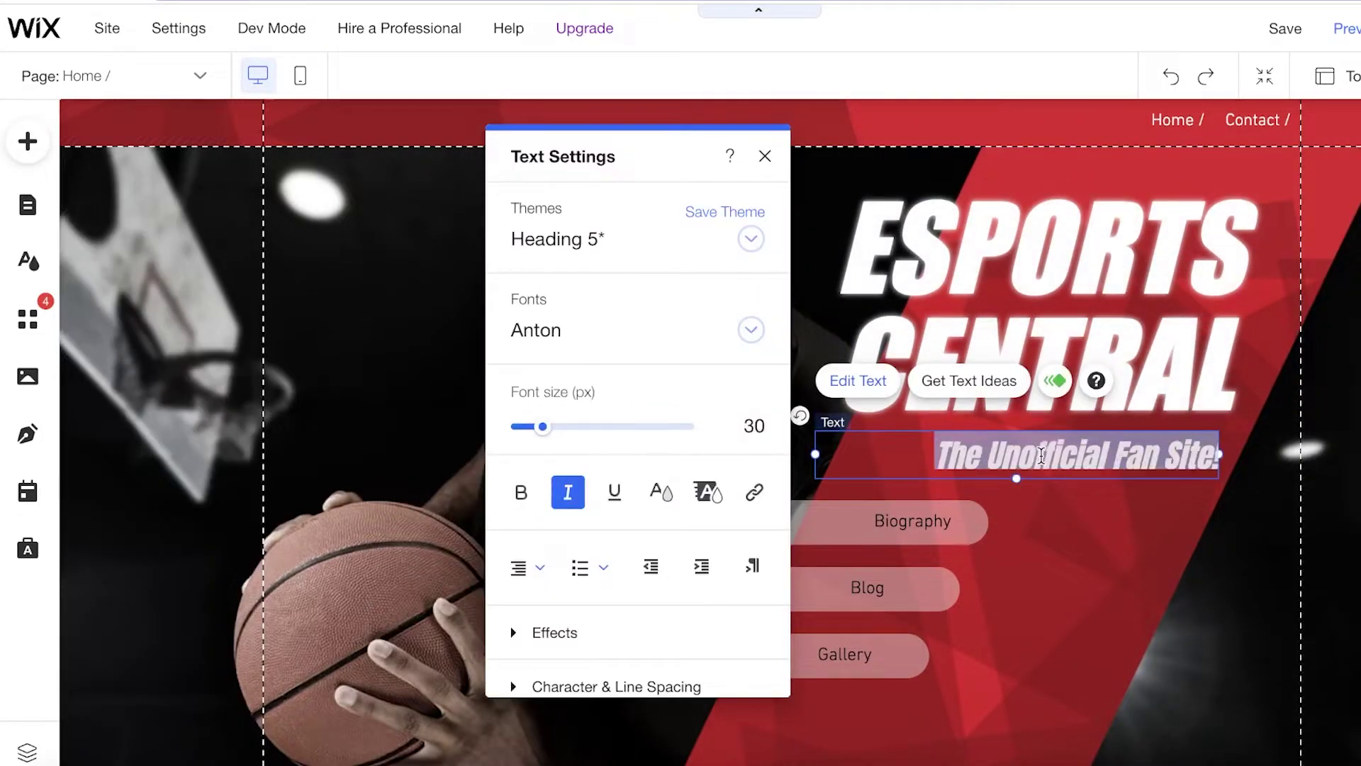
text(CHAMPIONCH)
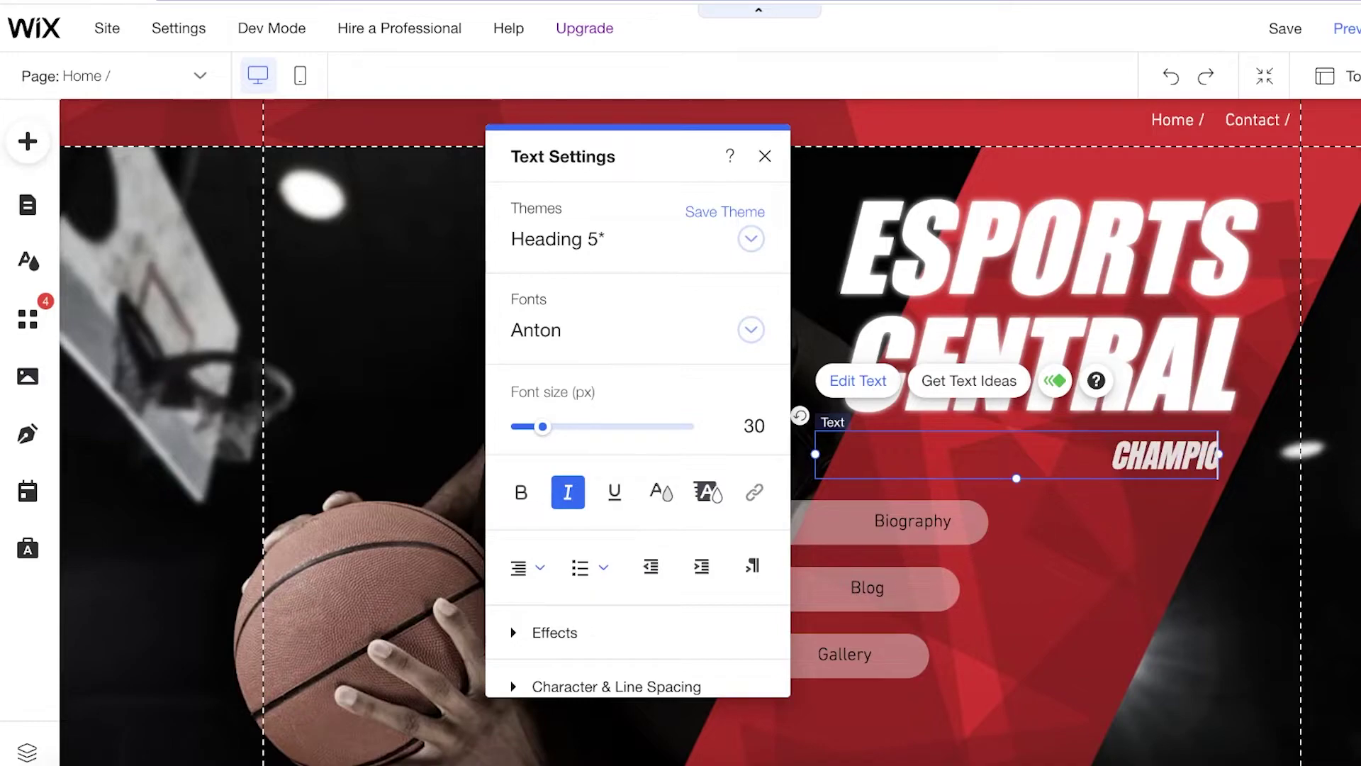
key(BackSpace)
key(BackSpace)
key(BackSpace)
key(BackSpace)
key(BackSpace)
key(BackSpace)
key(BackSpace)
key(BackSpace)
key(BackSpace)
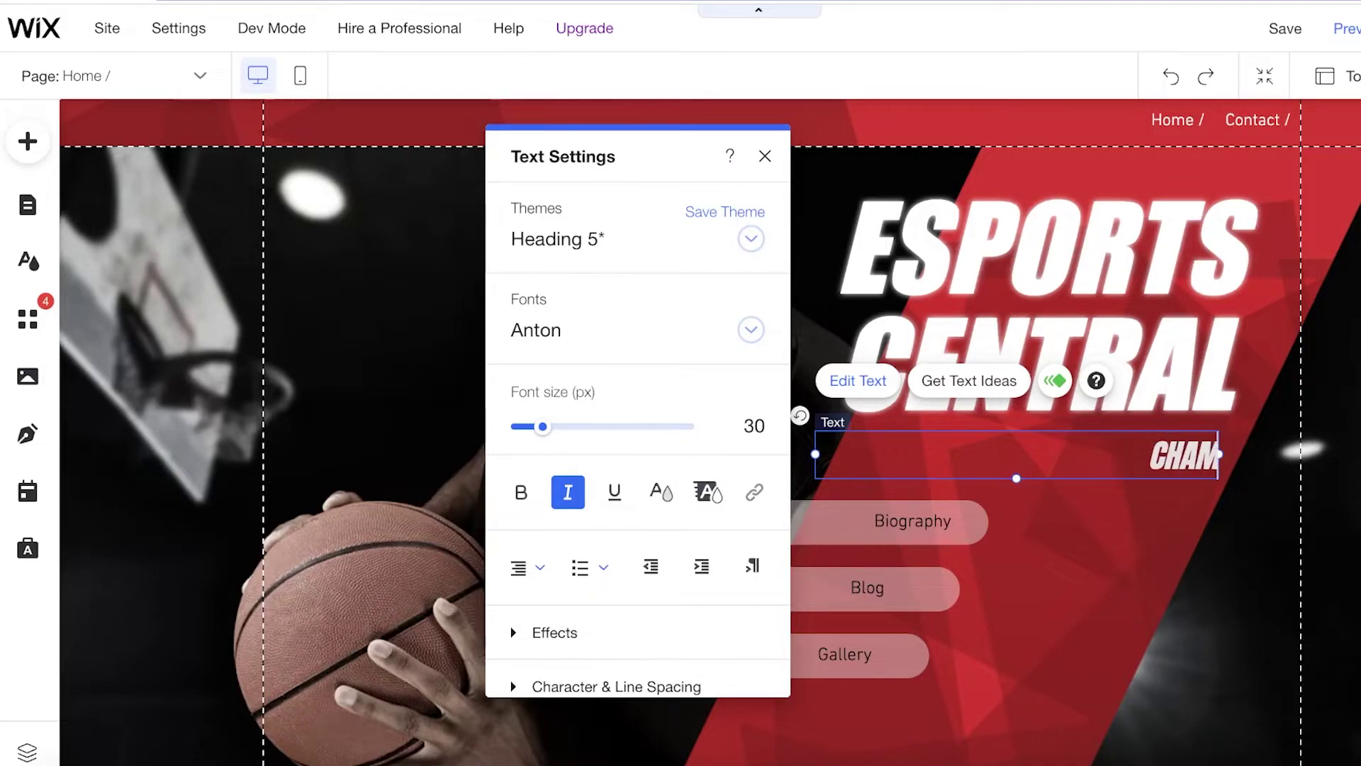
text(HOOSE YOUR CHAMPIONS)
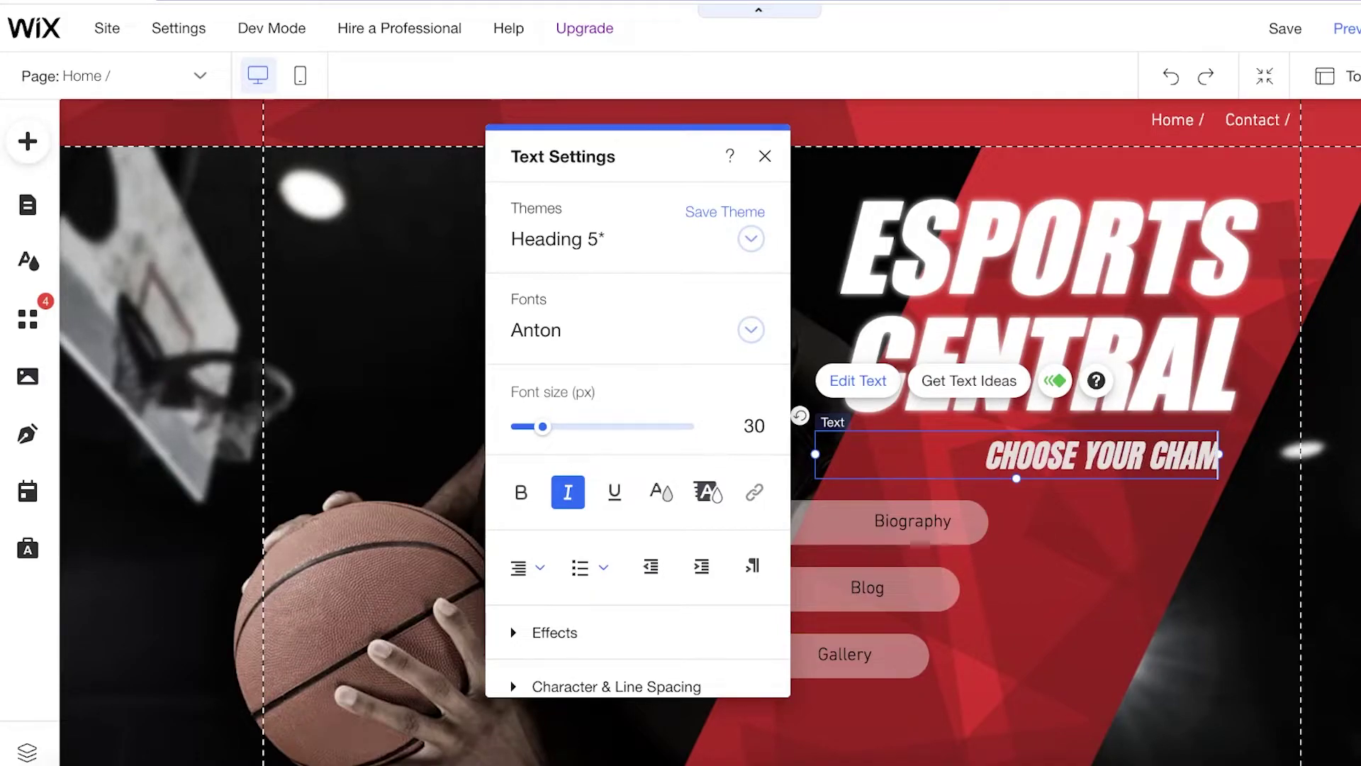
key(Return)
click(1232, 456)
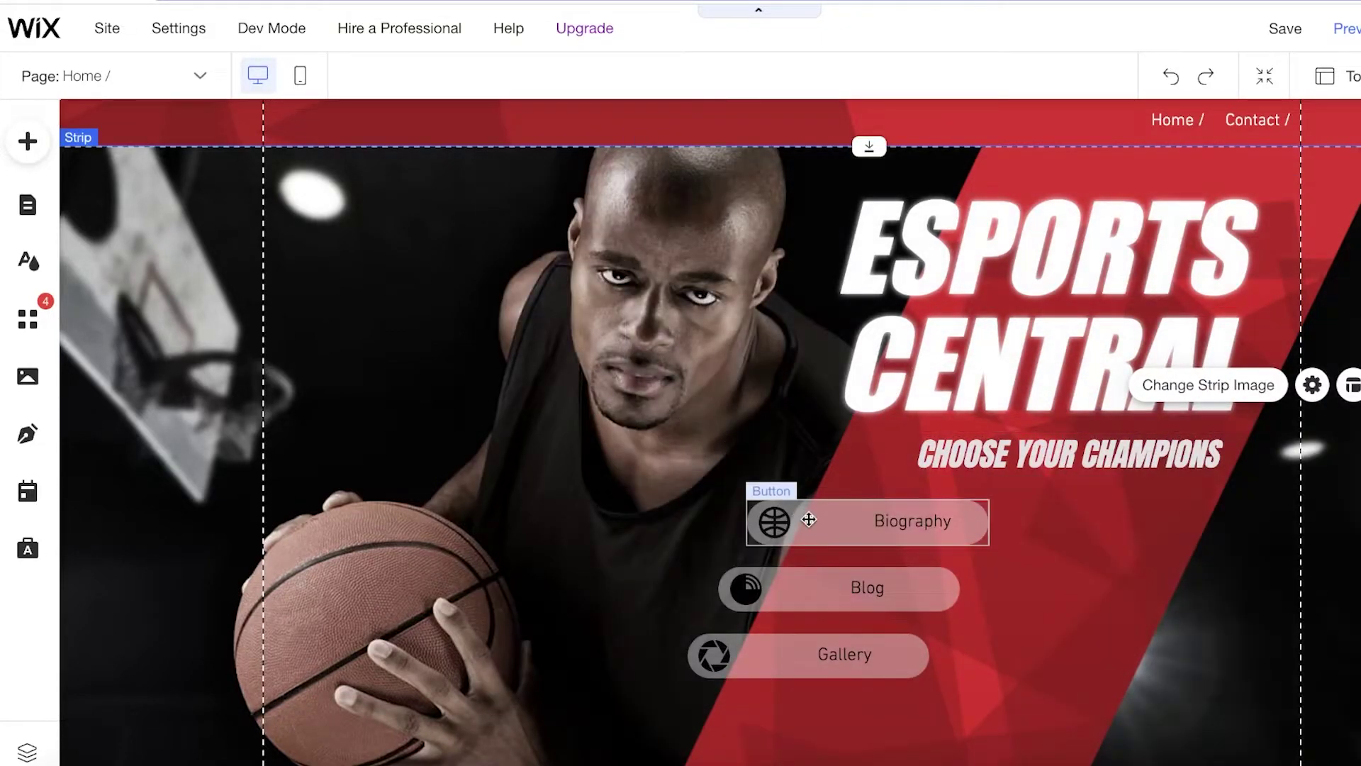
Delete the Biography, Blog and Gallery buttons from the hero
click(809, 521)
key(Delete)
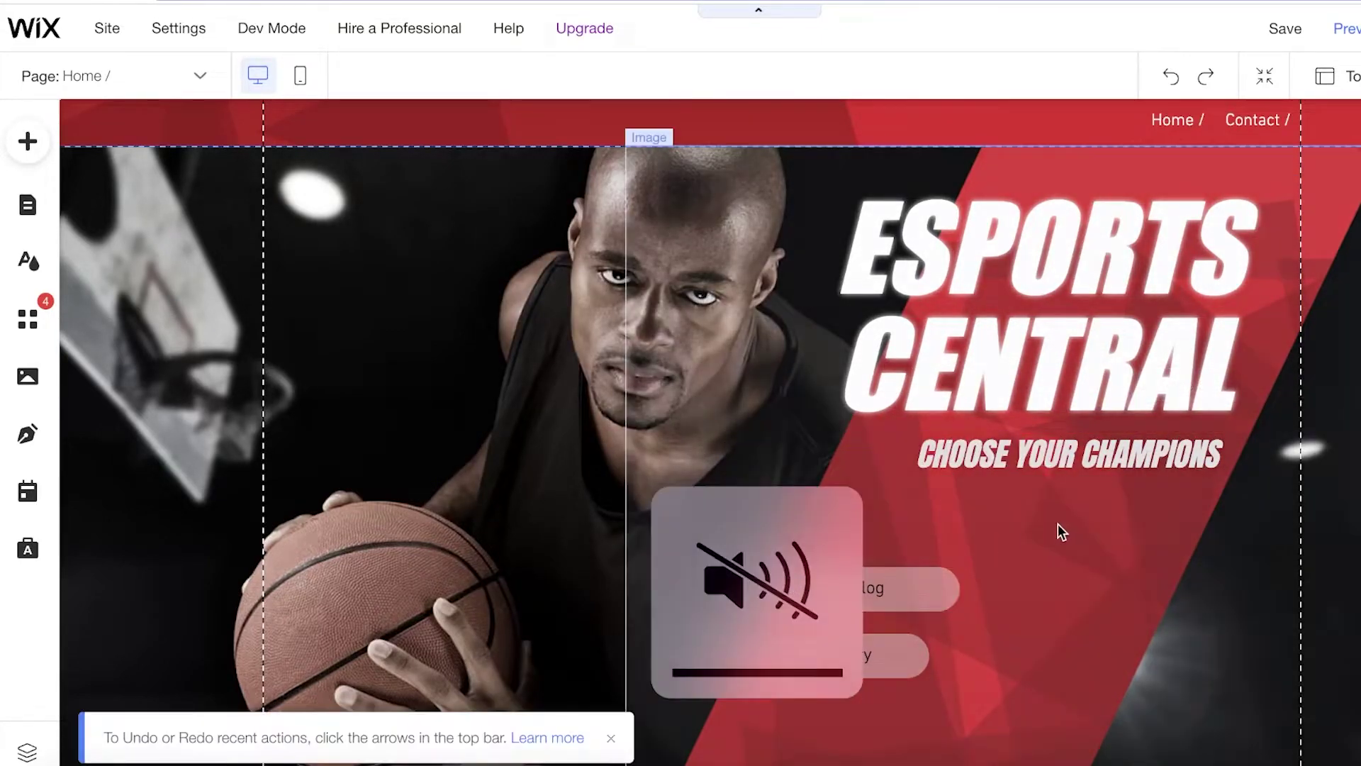
click(890, 594)
key(Delete)
click(887, 652)
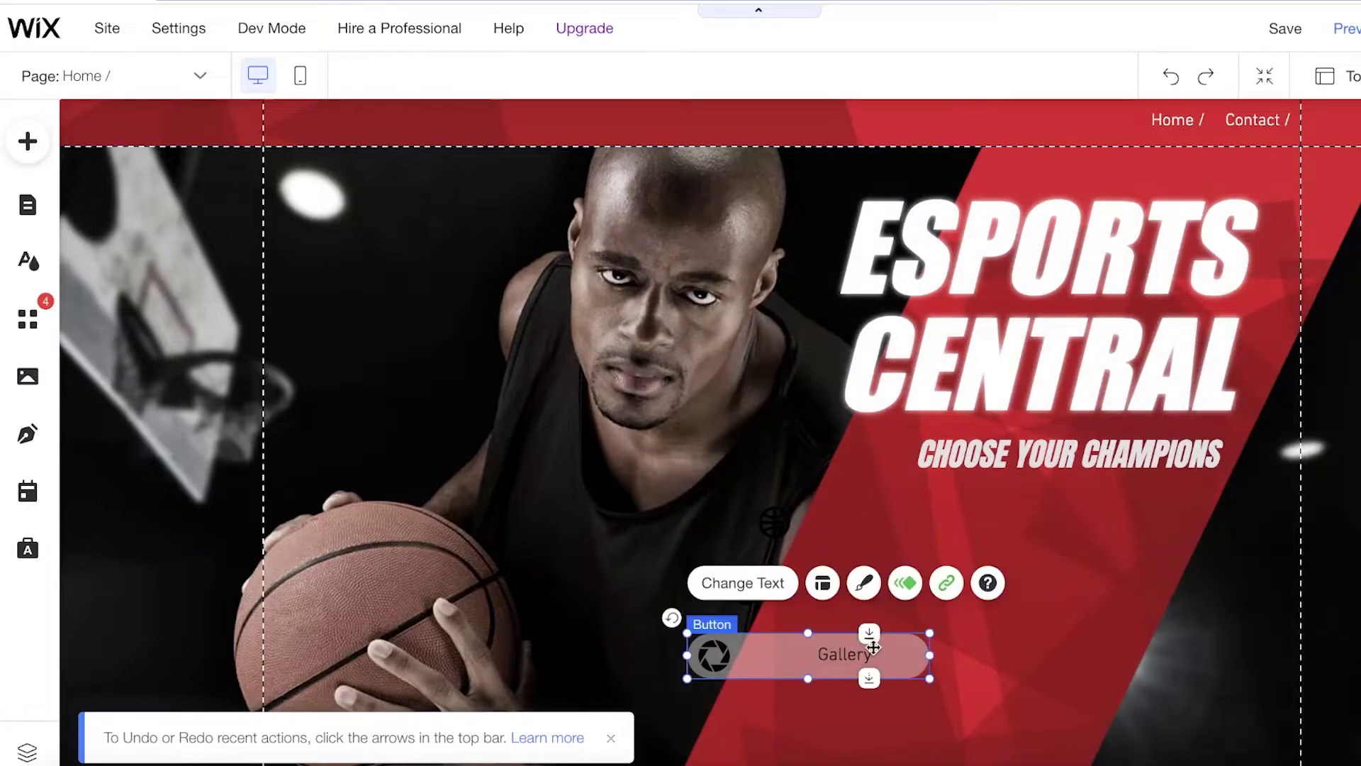
key(Delete)
scroll(1347, 417, down, 4)
scroll(775, 585, up, 5)
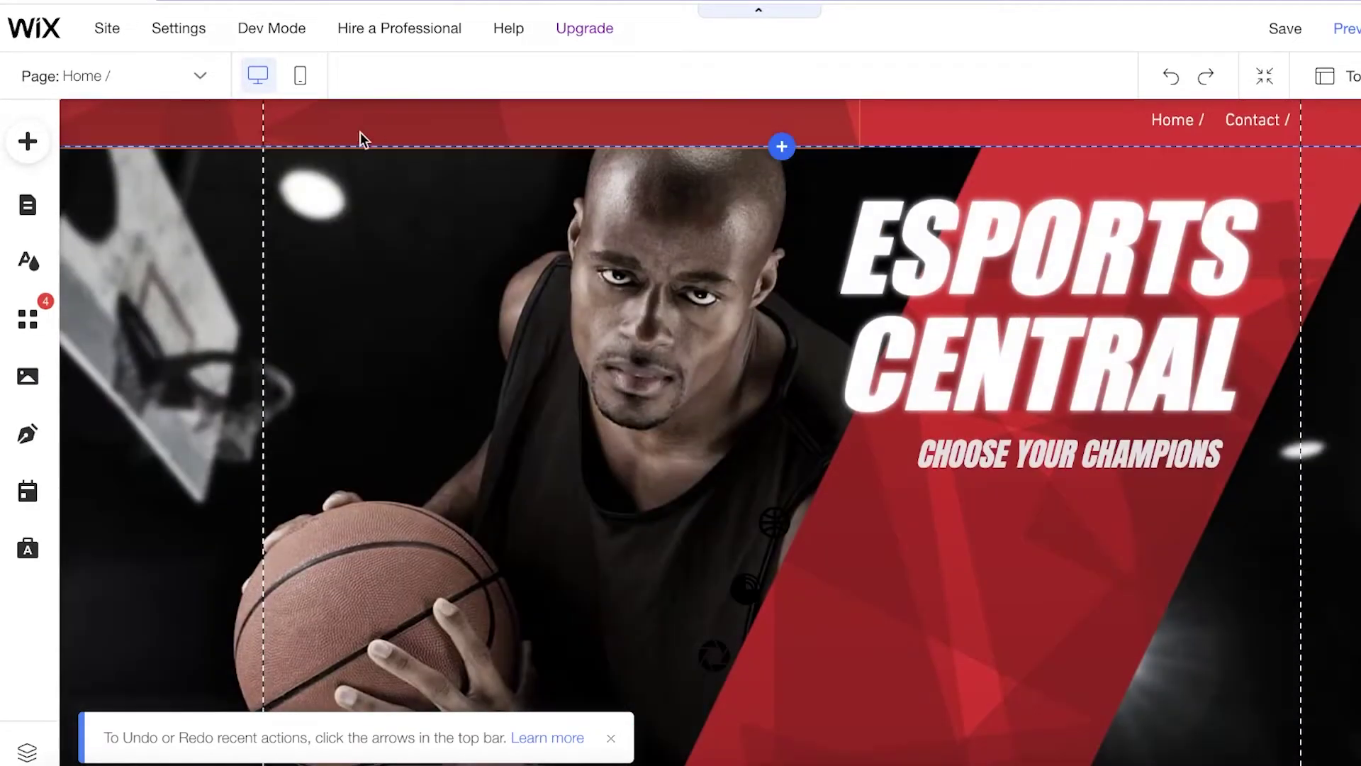
Copy the ESPORTS CENTRAL heading and paste a duplicate on the hero's left side
click(344, 138)
click(834, 399)
click(847, 393)
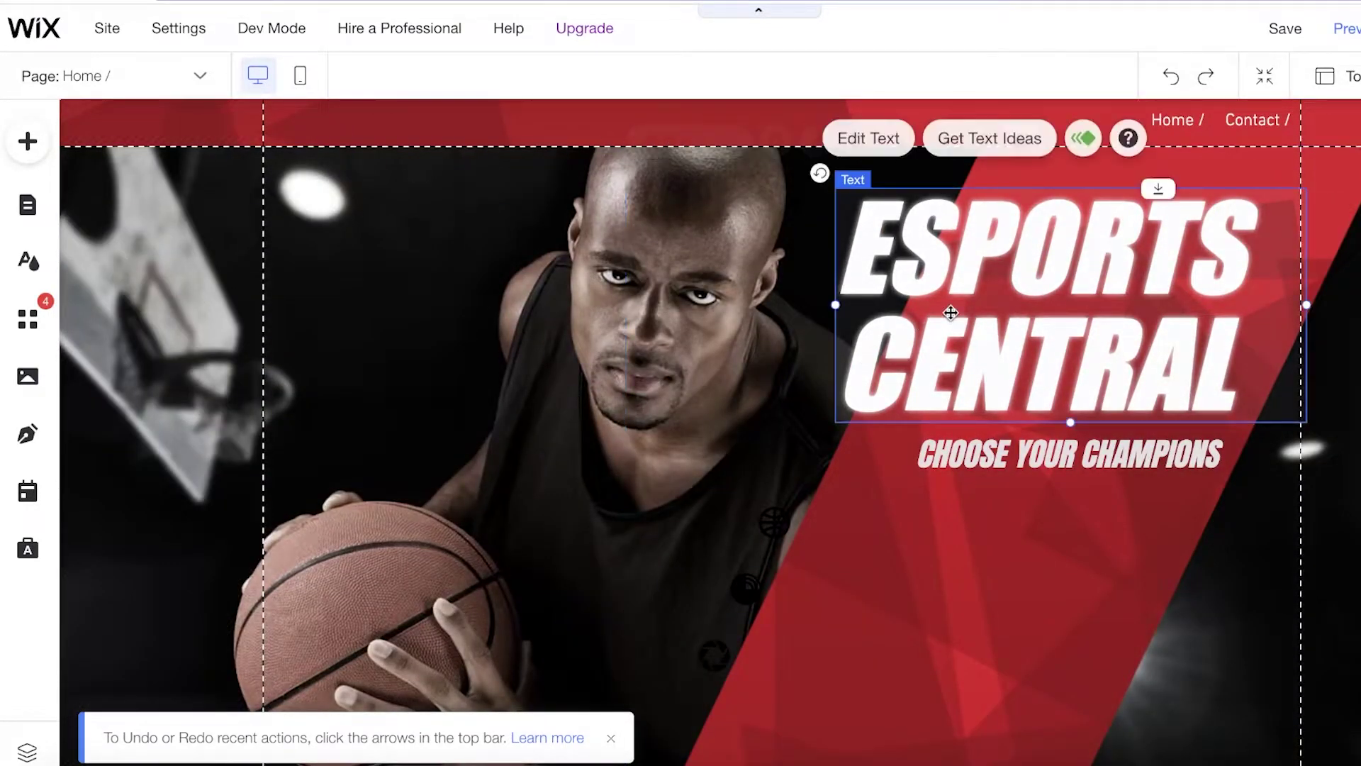
right_click(943, 284)
click(987, 396)
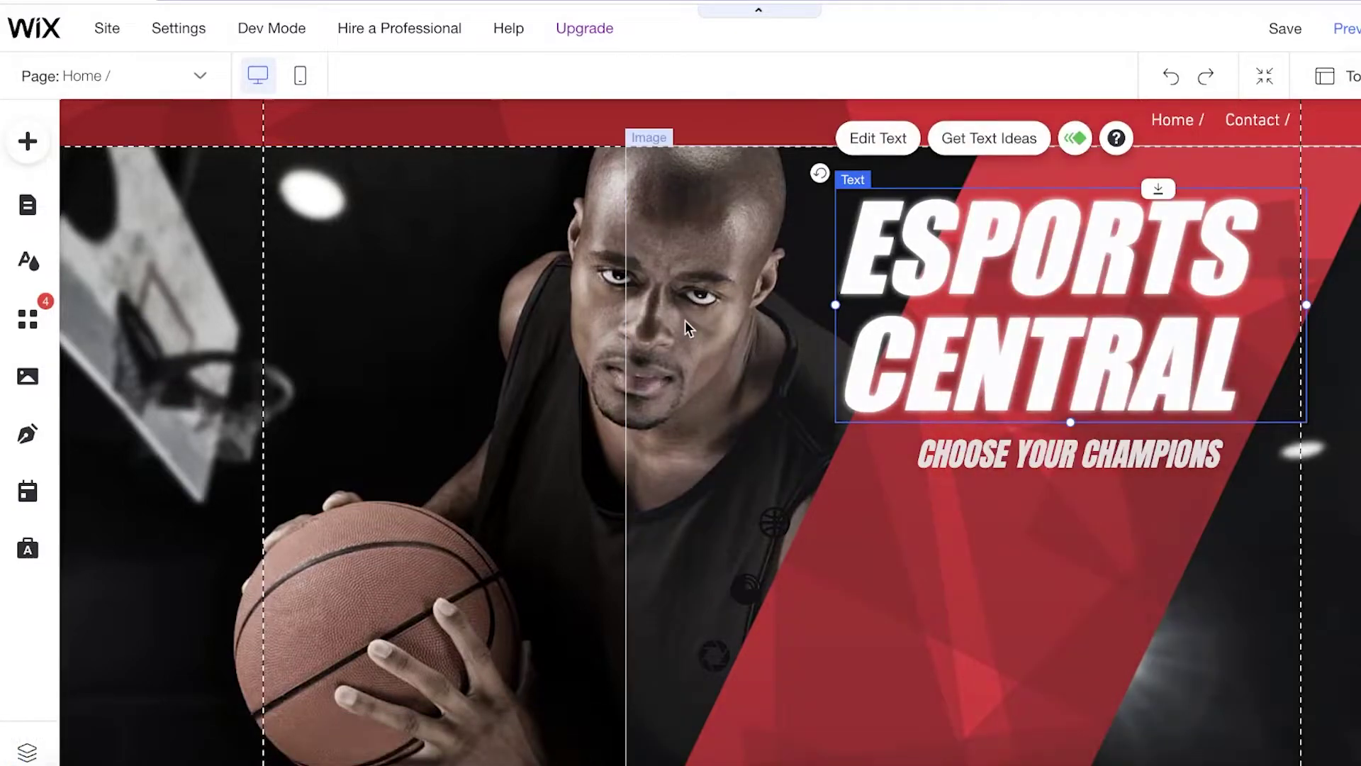
right_click(613, 326)
click(661, 492)
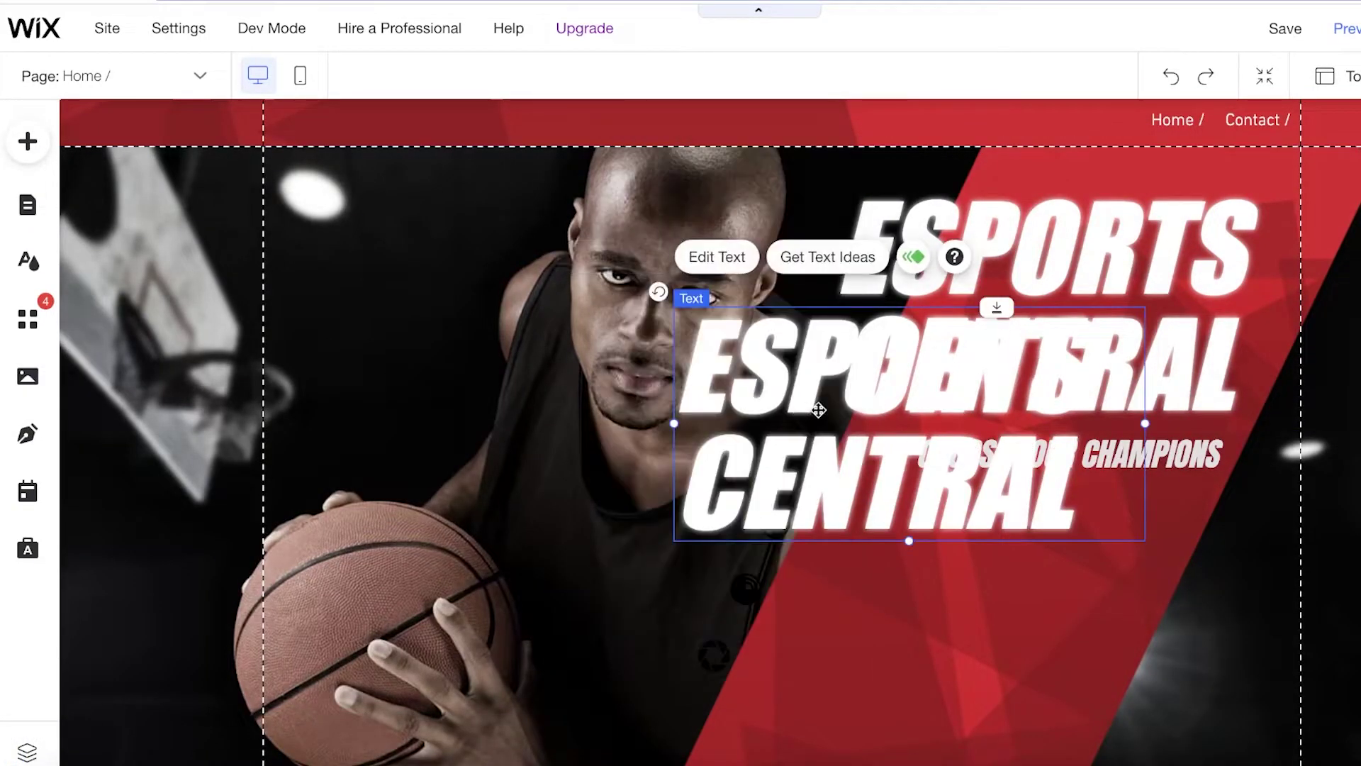
drag(844, 432, 553, 356)
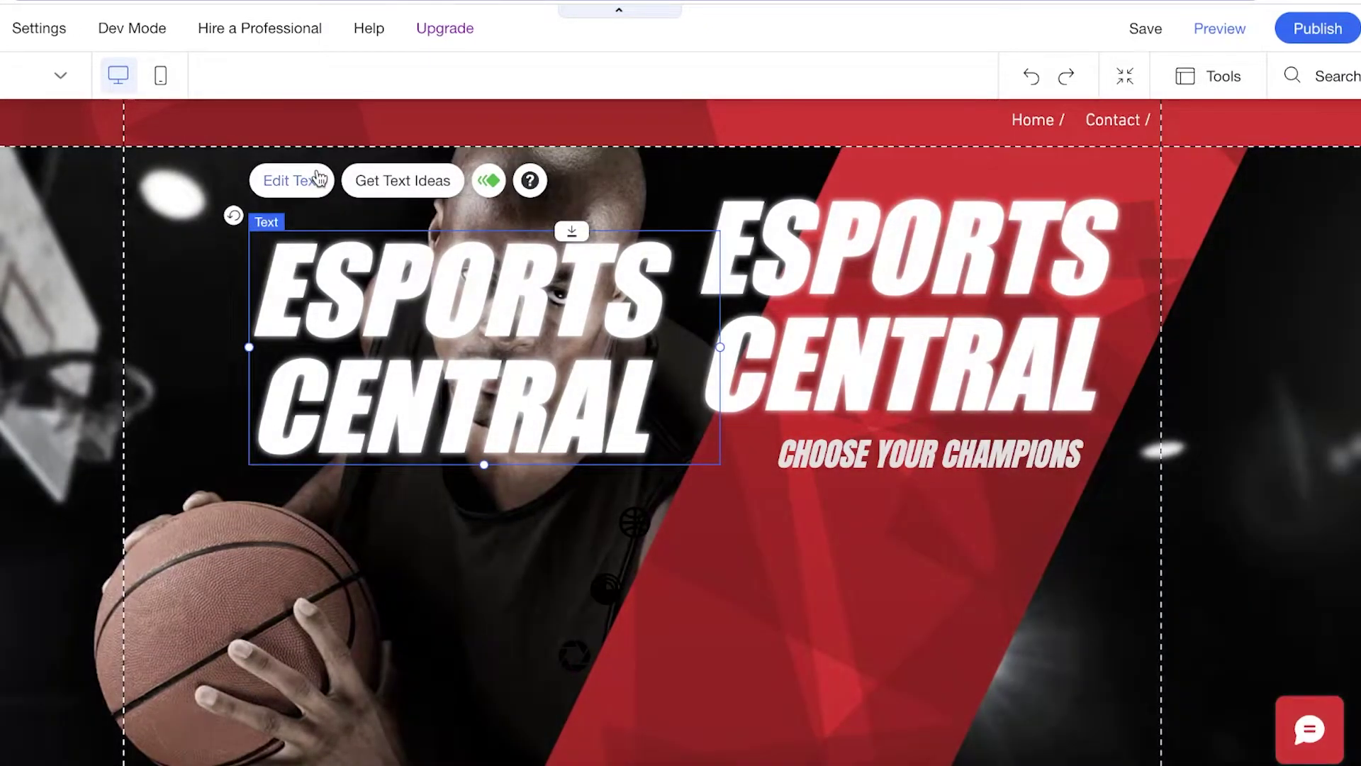
Shrink the copy to font size 12, move it into the header and narrow its box
click(318, 180)
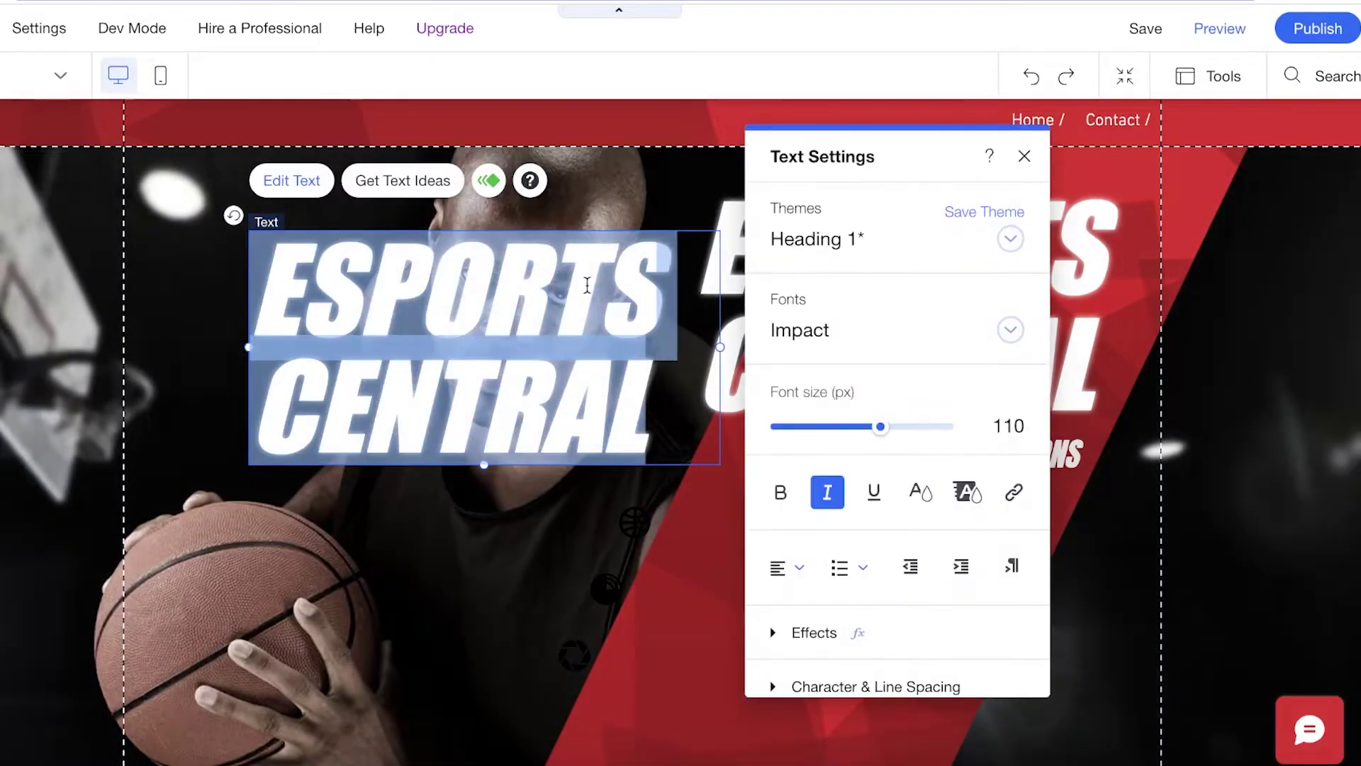
drag(884, 428, 780, 425)
click(263, 229)
drag(263, 229, 169, 127)
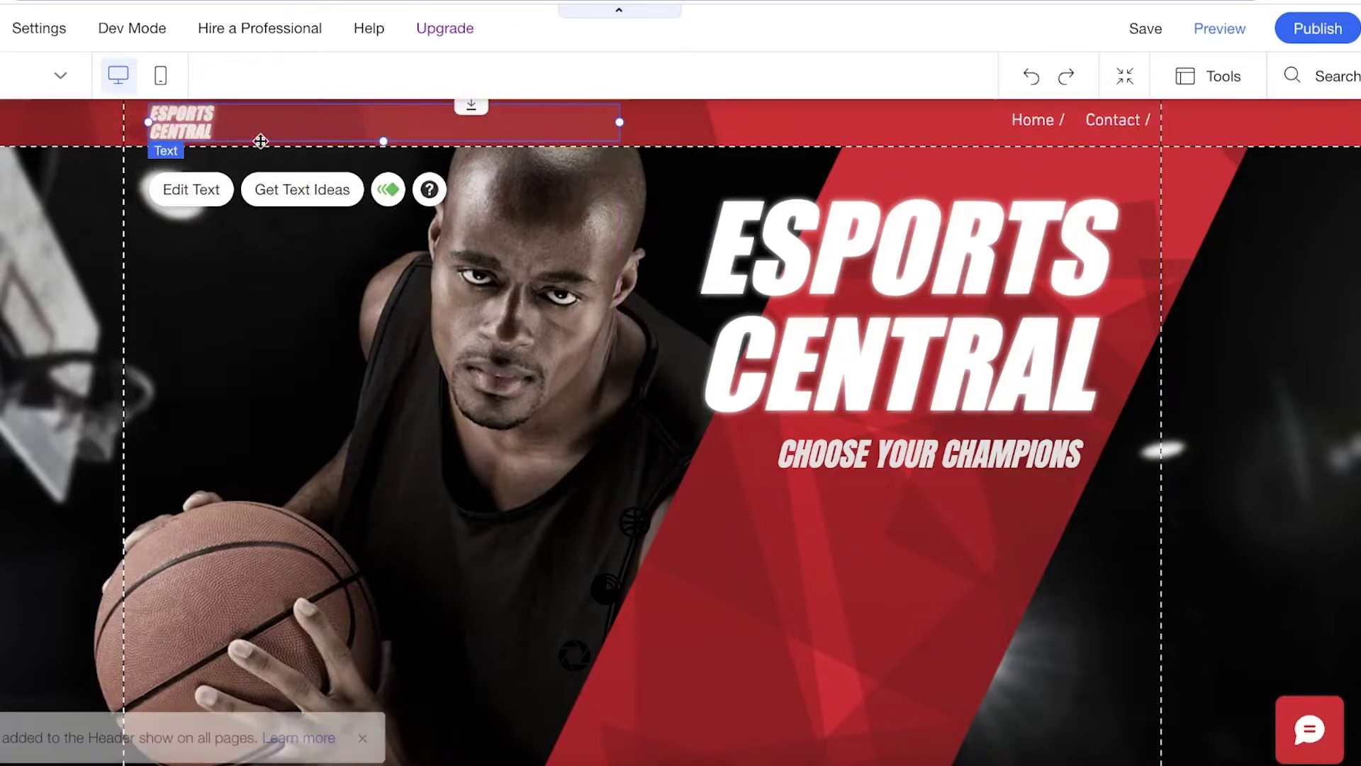
drag(620, 123, 231, 122)
click(234, 337)
scroll(705, 453, down, 4)
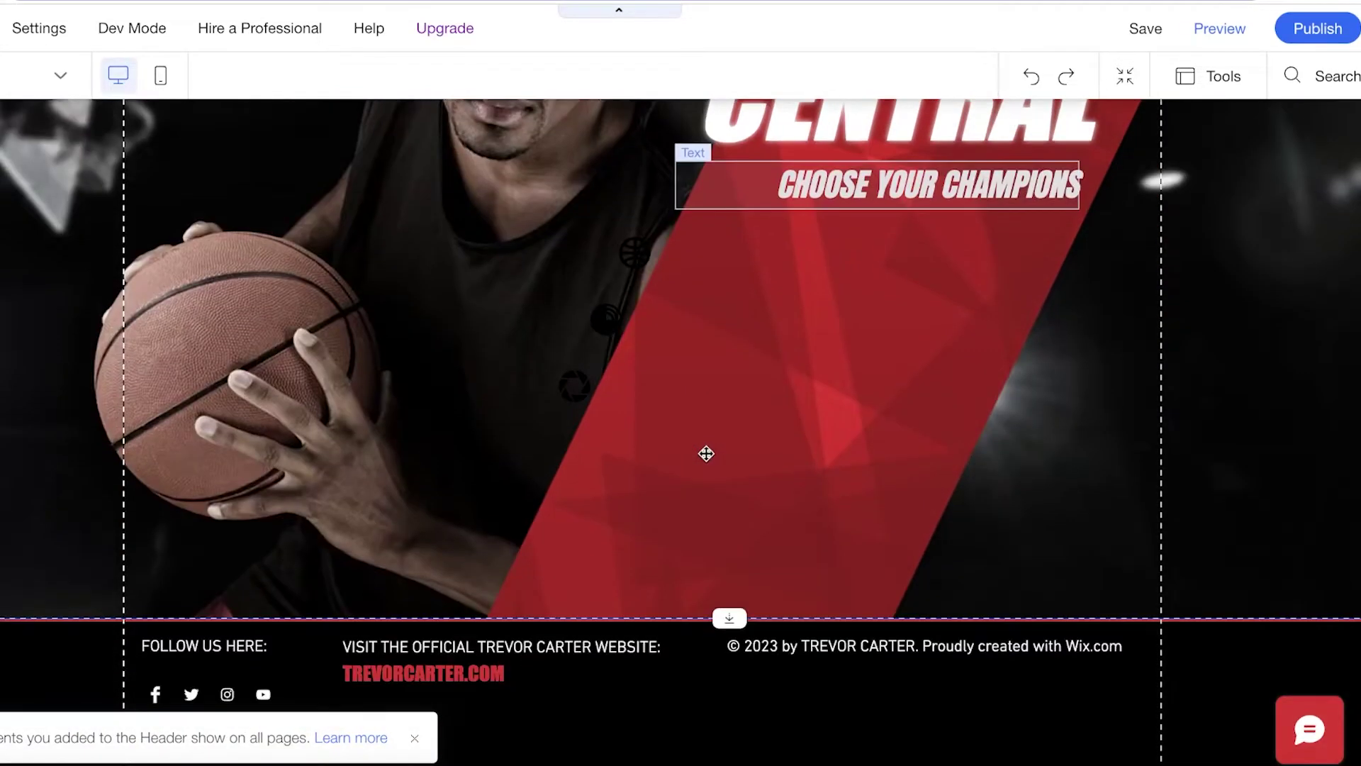
scroll(781, 334, up, 2)
scroll(780, 334, up, 2)
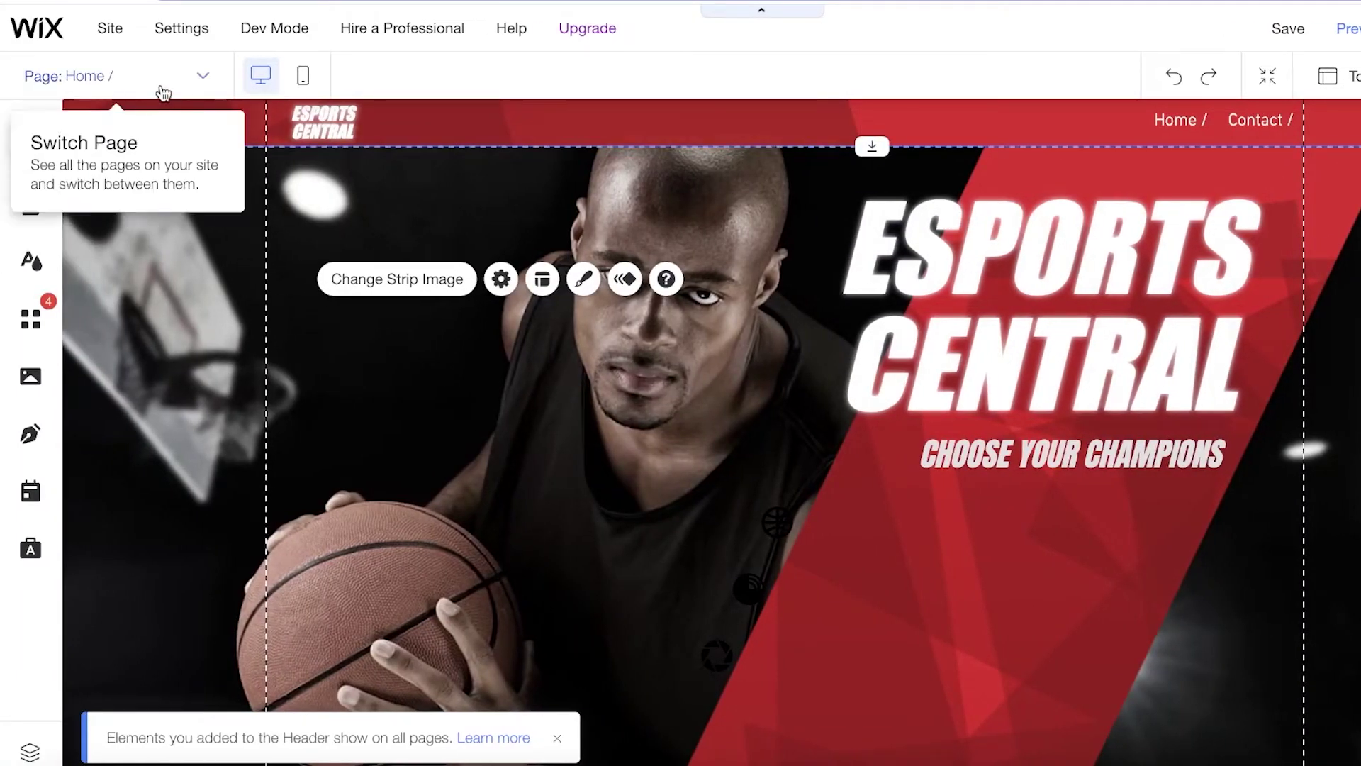
Add a new blank page from the site pages panel
click(162, 89)
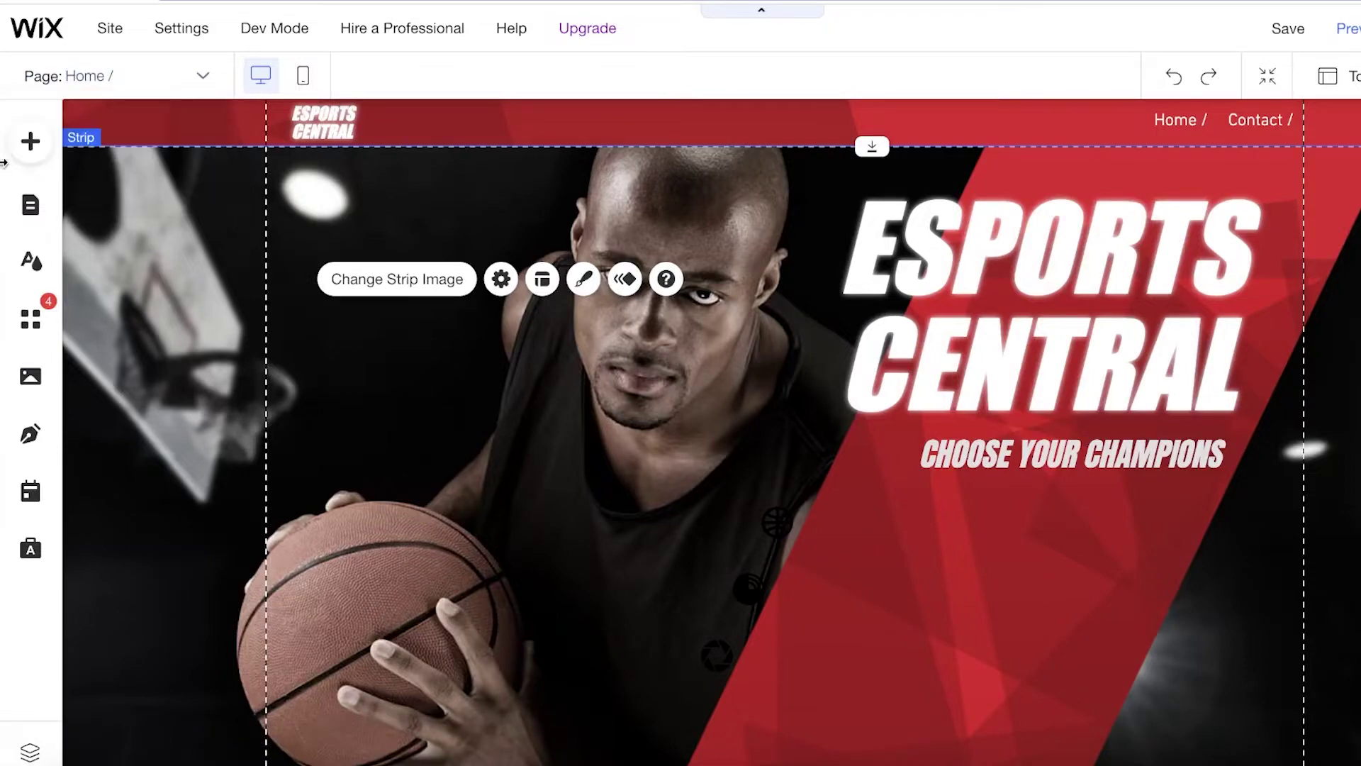
click(30, 144)
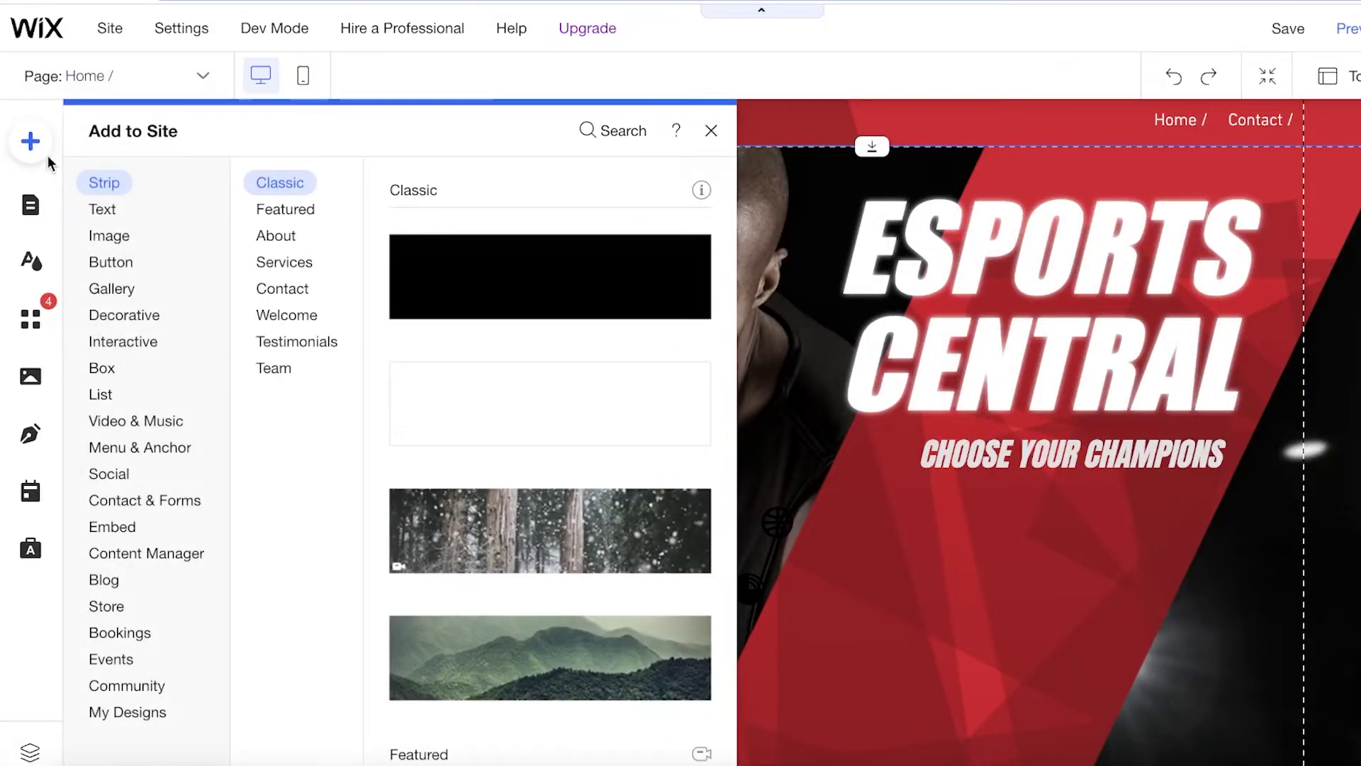
click(107, 394)
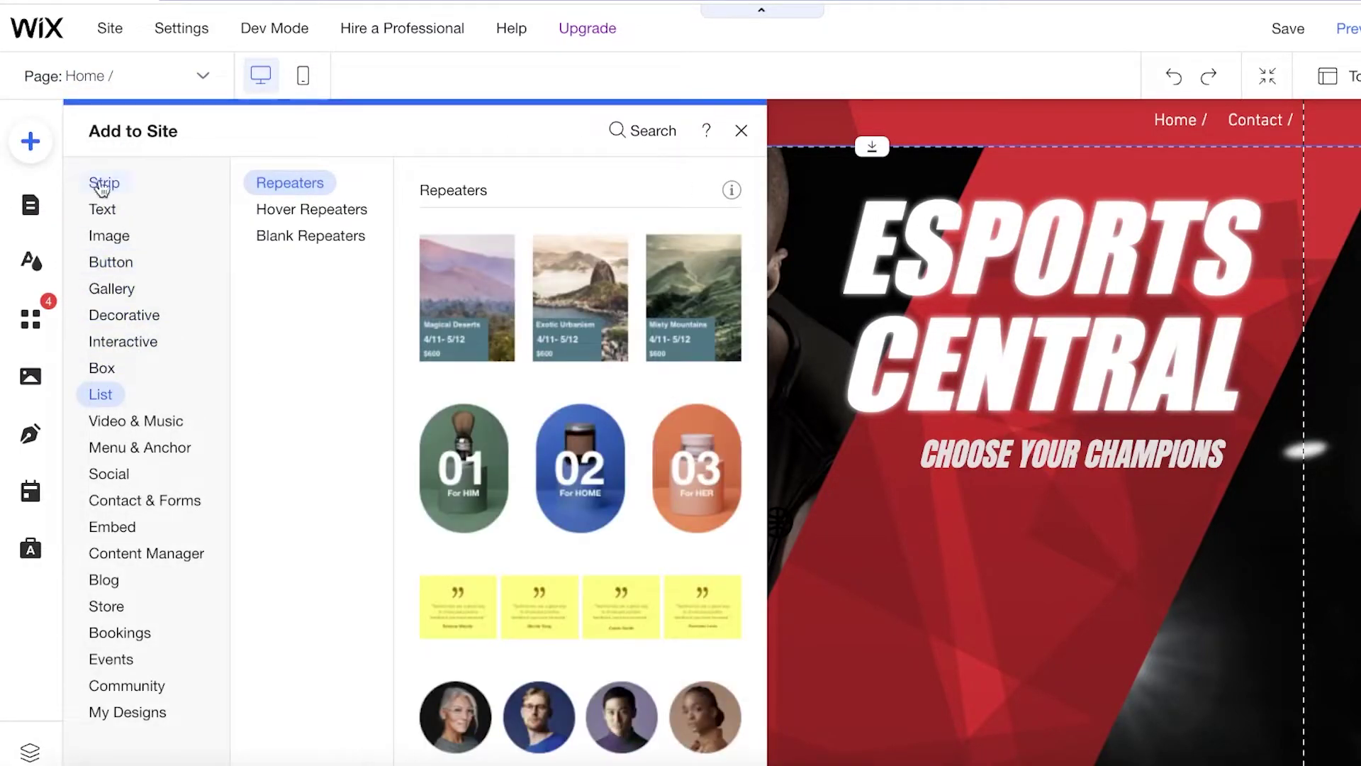
click(30, 205)
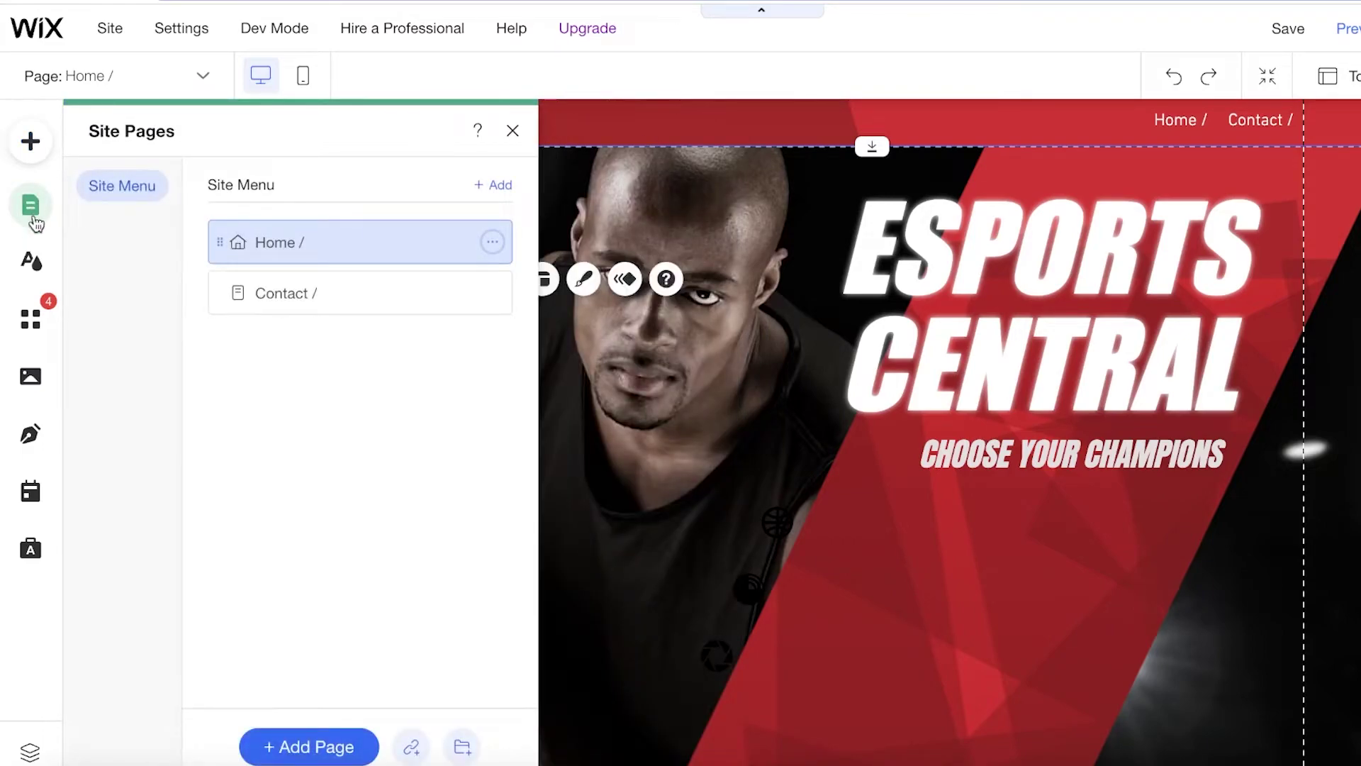
click(320, 745)
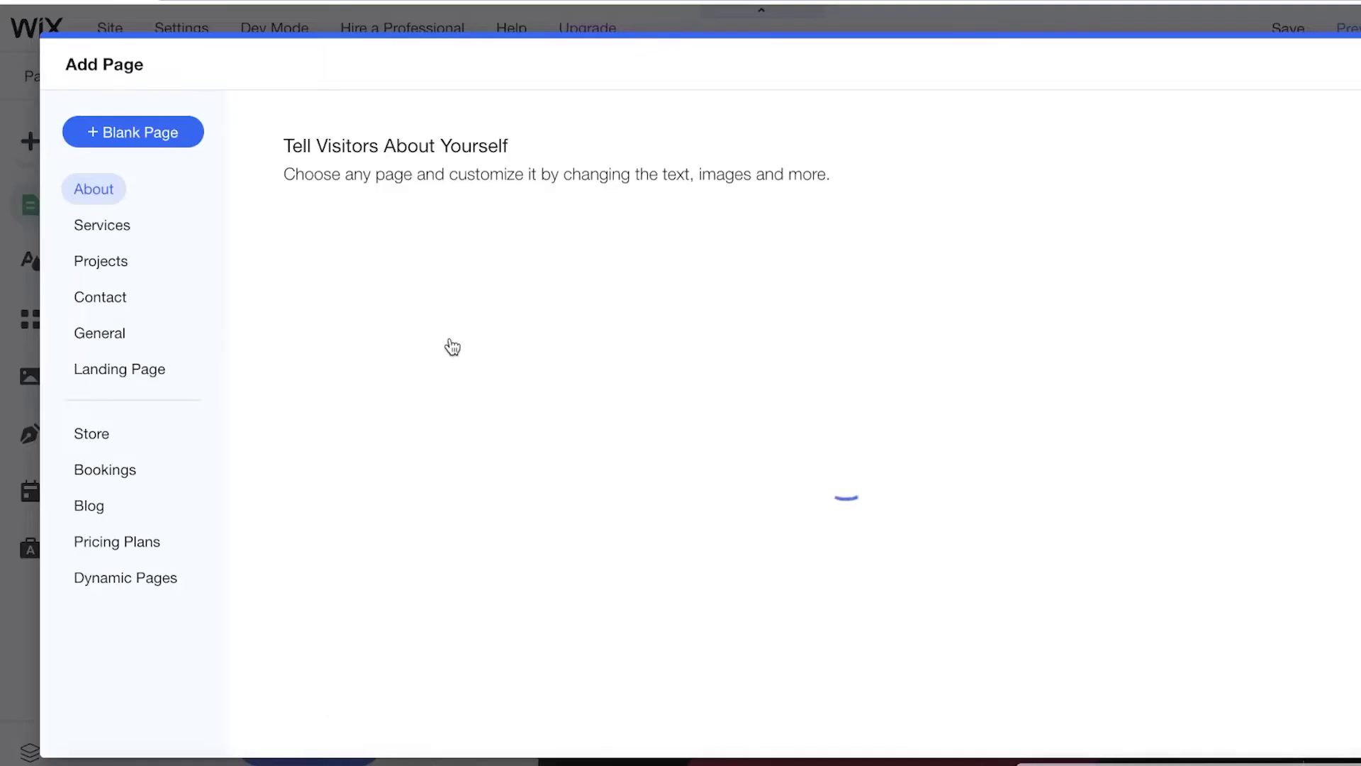
click(131, 133)
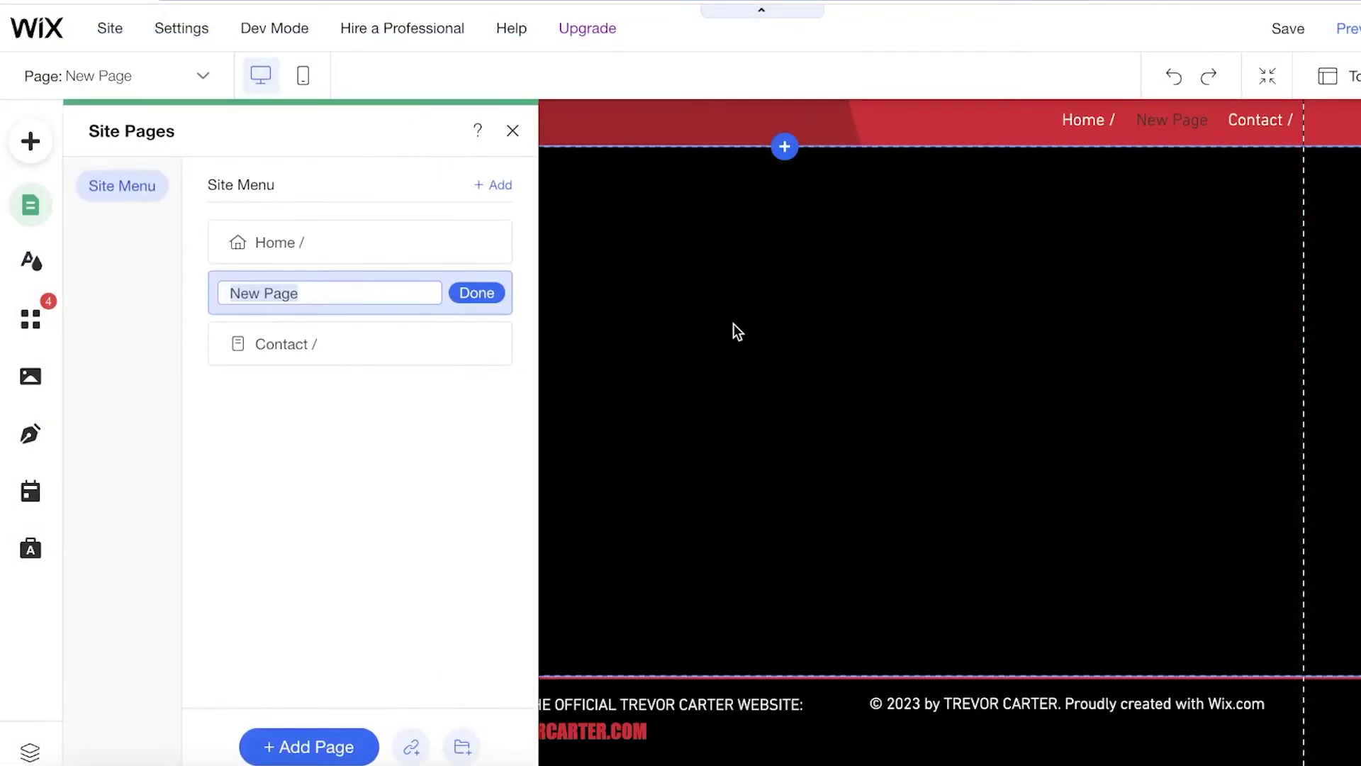
Name the new page COD CHAMPIONCHIP and open it in the editor
key(BackSpace)
text(W)
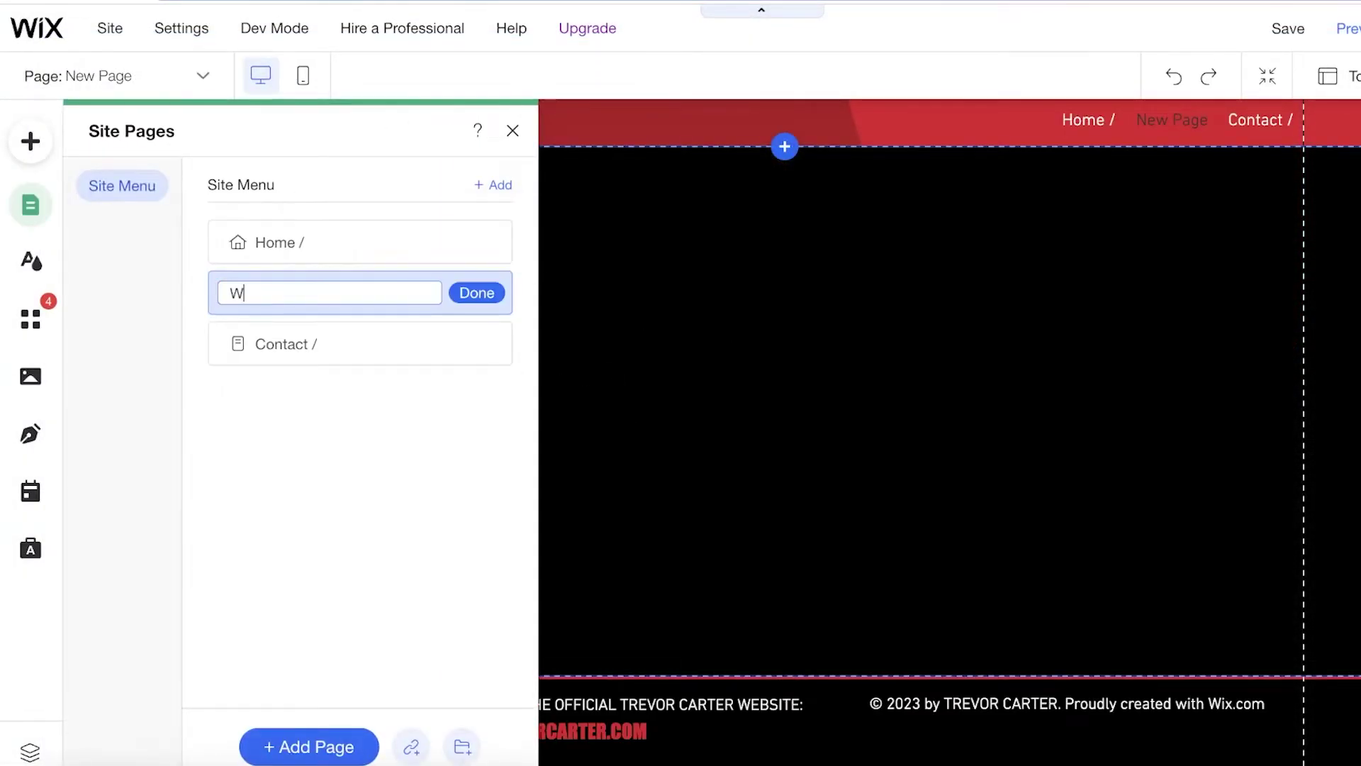
key(BackSpace)
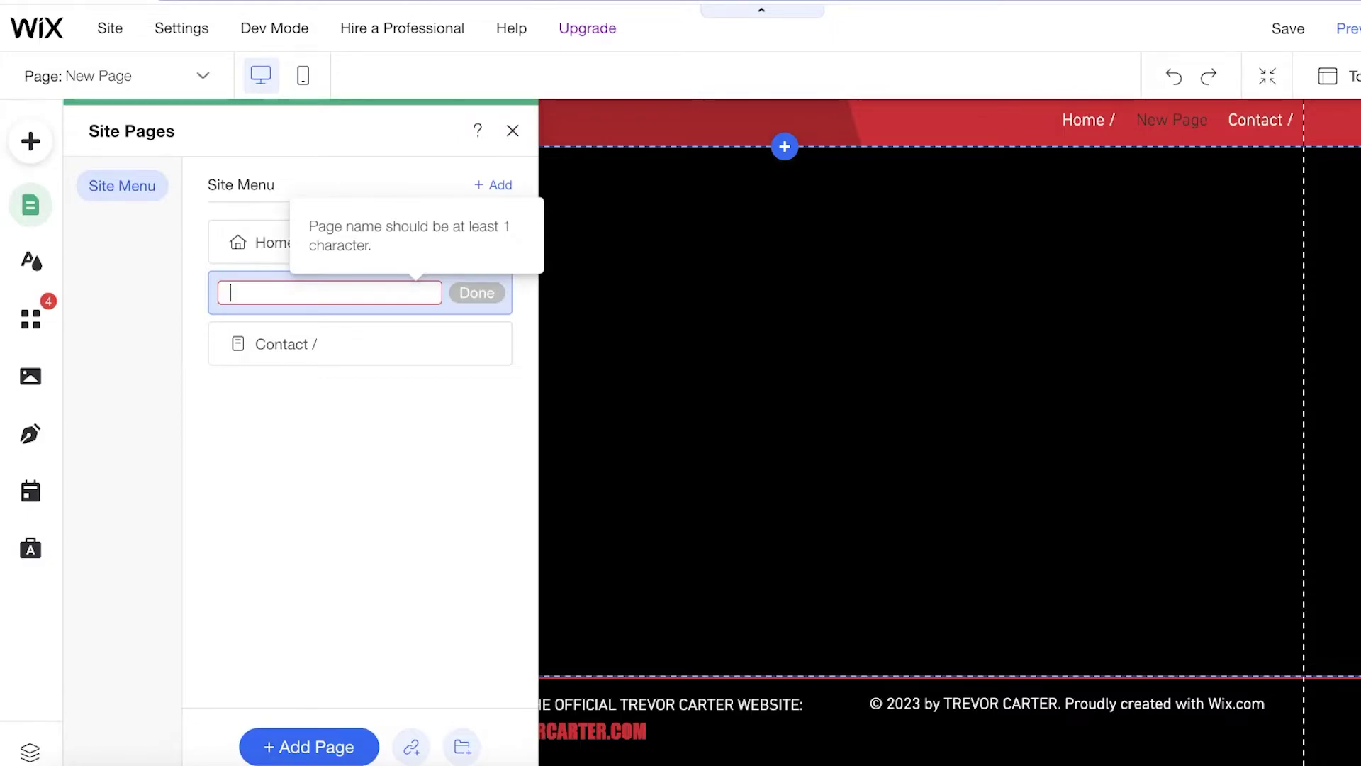
text(COD)
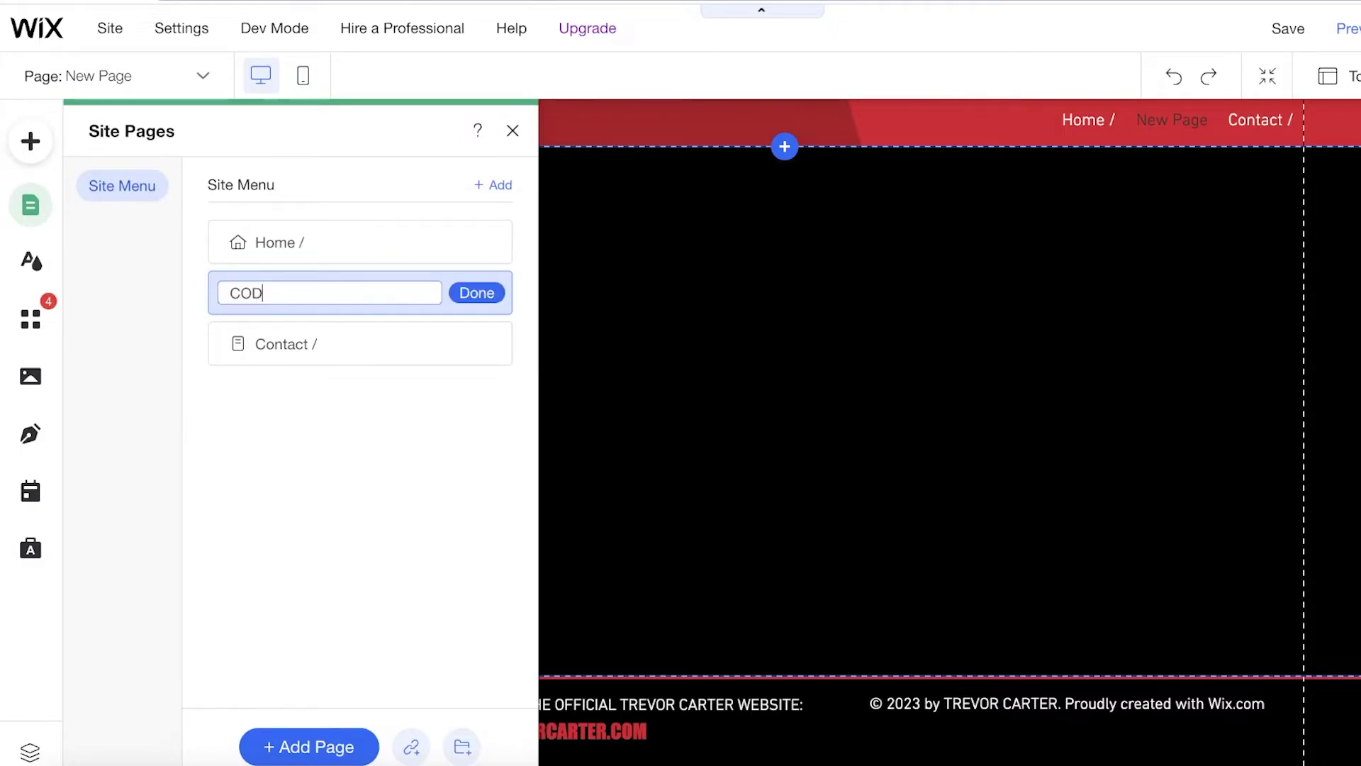
text( CHAMPIONCHIP)
key(Return)
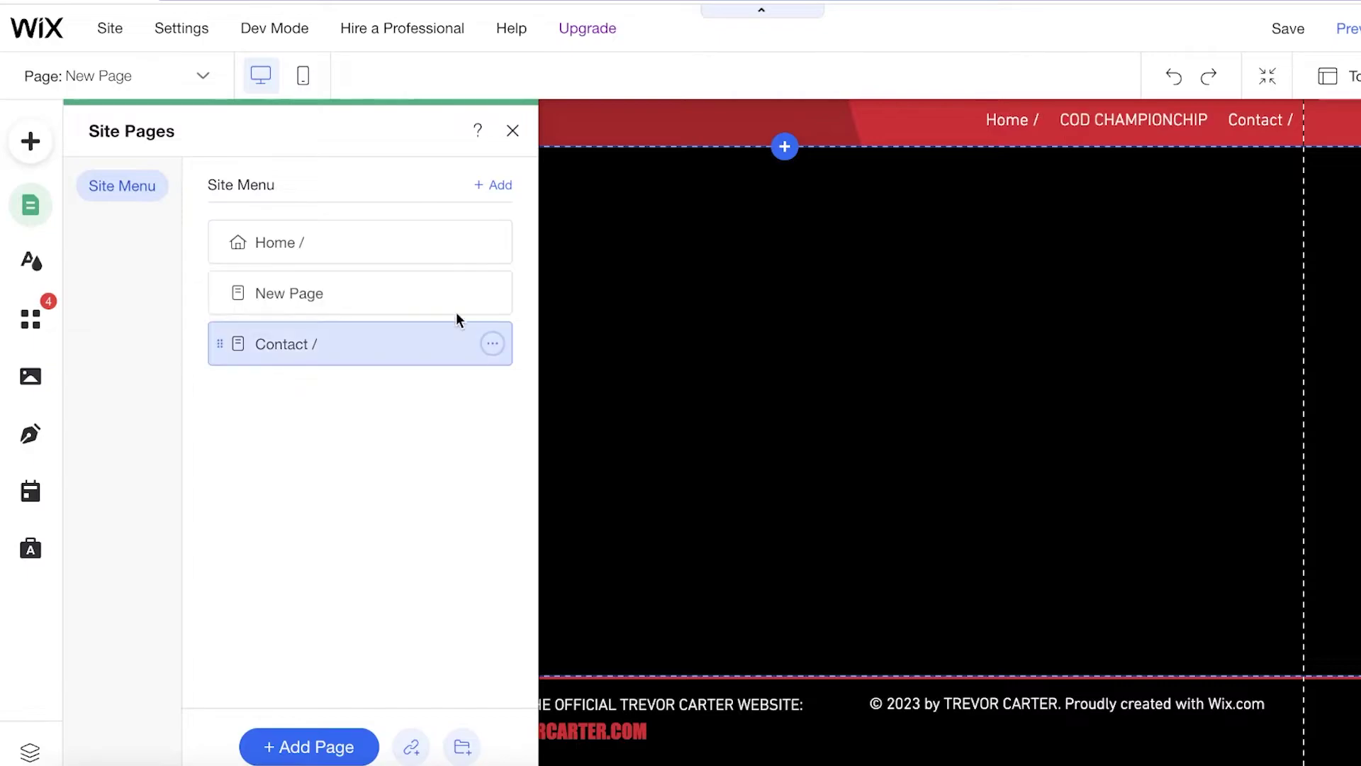
click(453, 336)
click(409, 298)
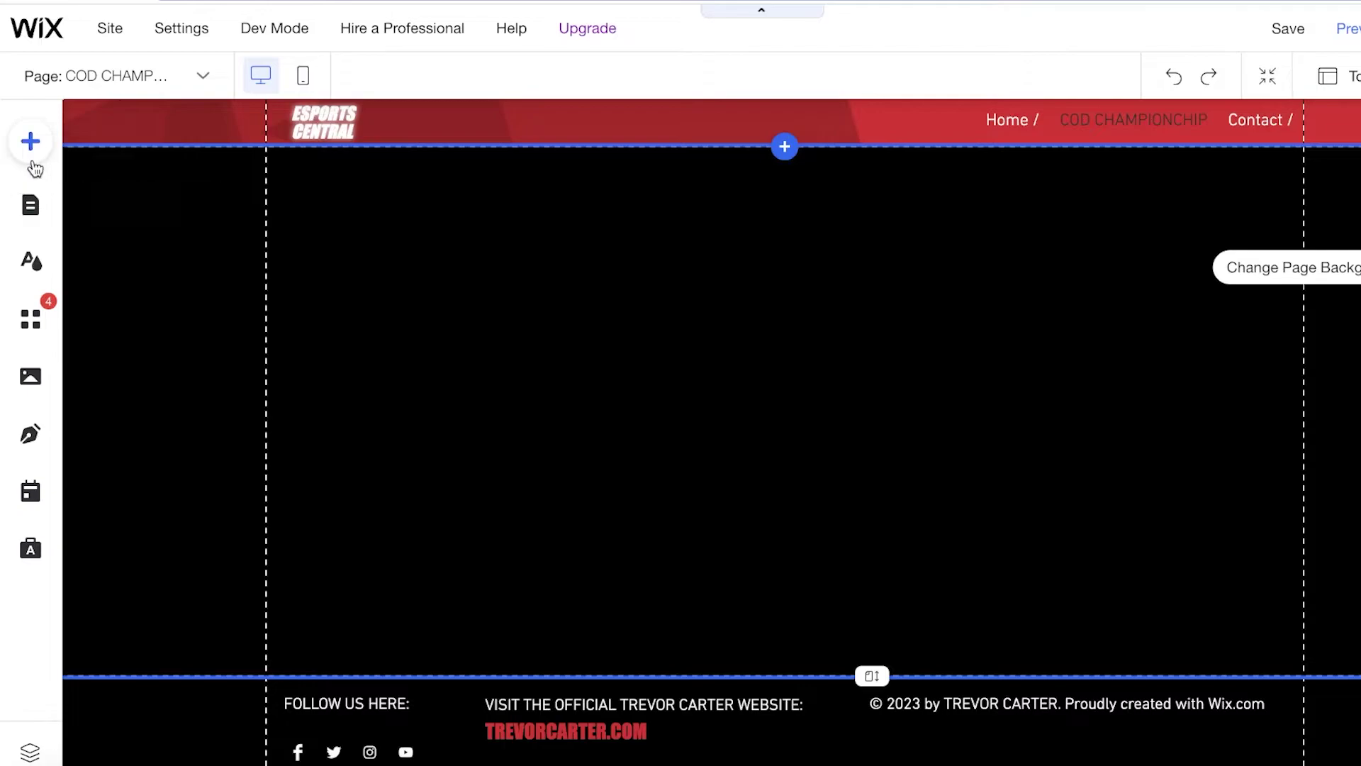
Add the Wix Bookings app from the Add panel, creating a Book Online page
click(36, 154)
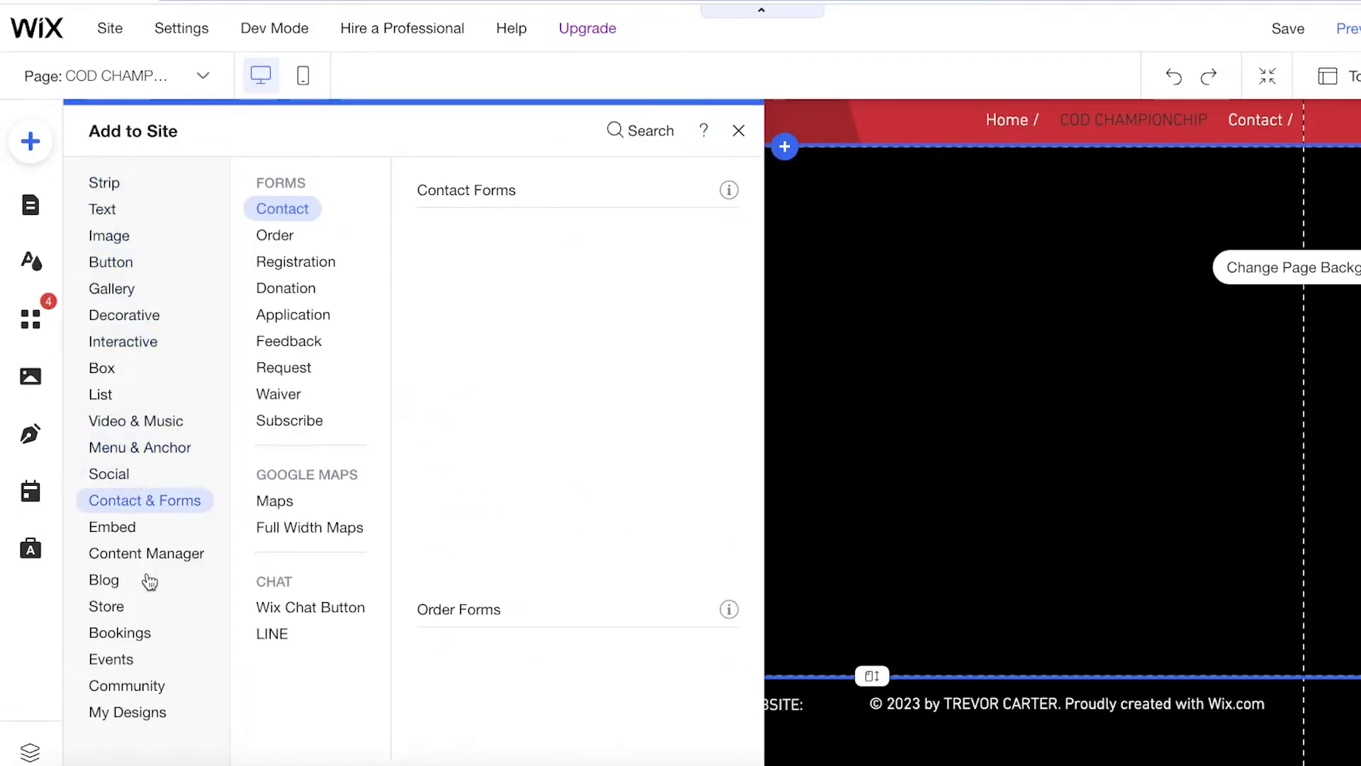
mouse_move(144, 637)
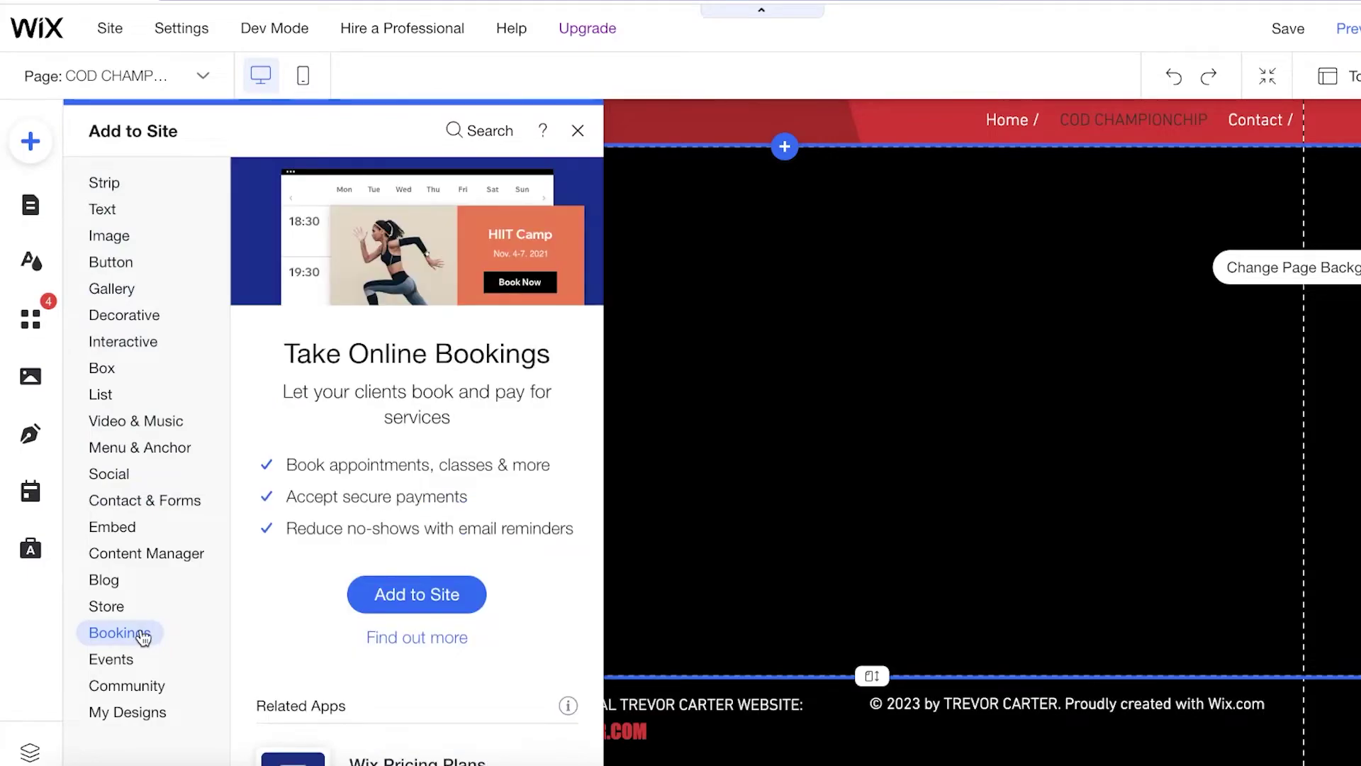
scroll(460, 354, down, 2)
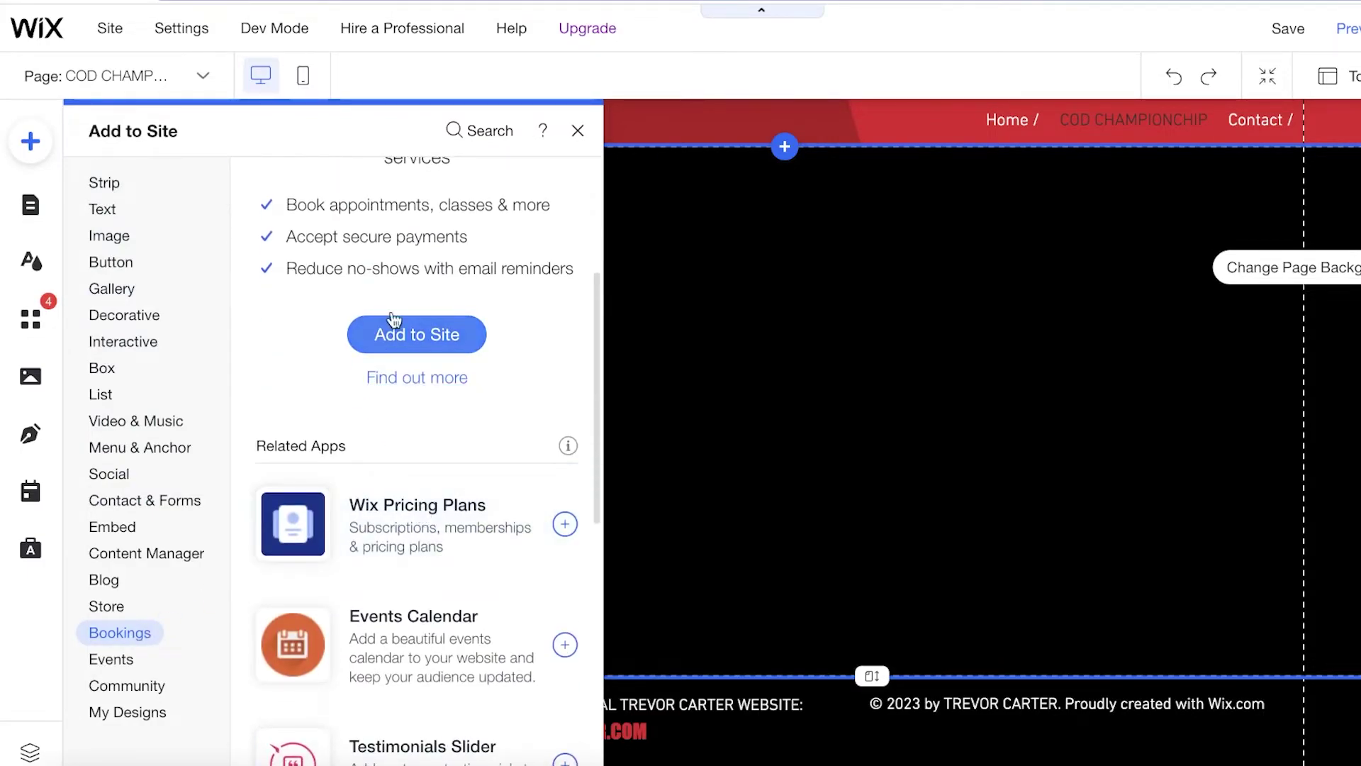
click(422, 335)
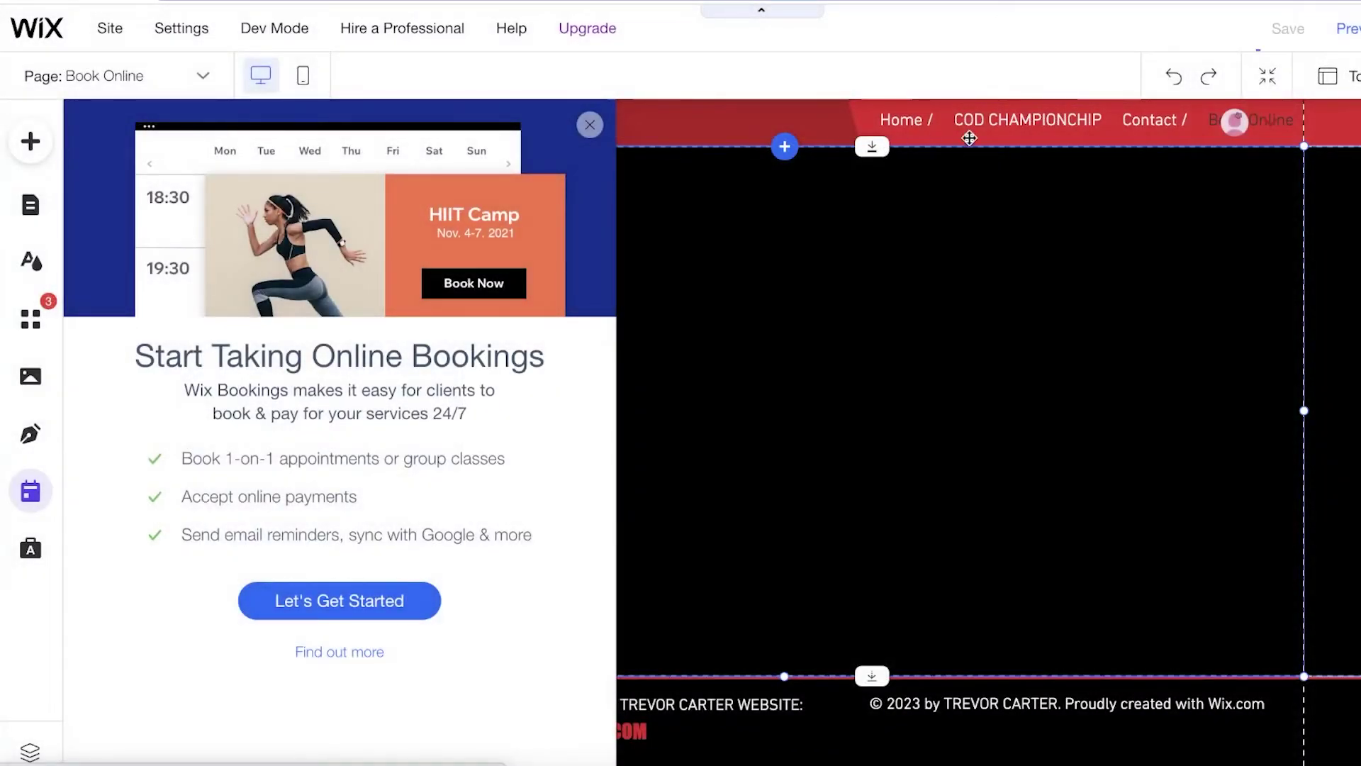
Narrow the Our Services widget to two columns, centred above the footer, then open Manage Services
click(698, 244)
scroll(1181, 333, down, 5)
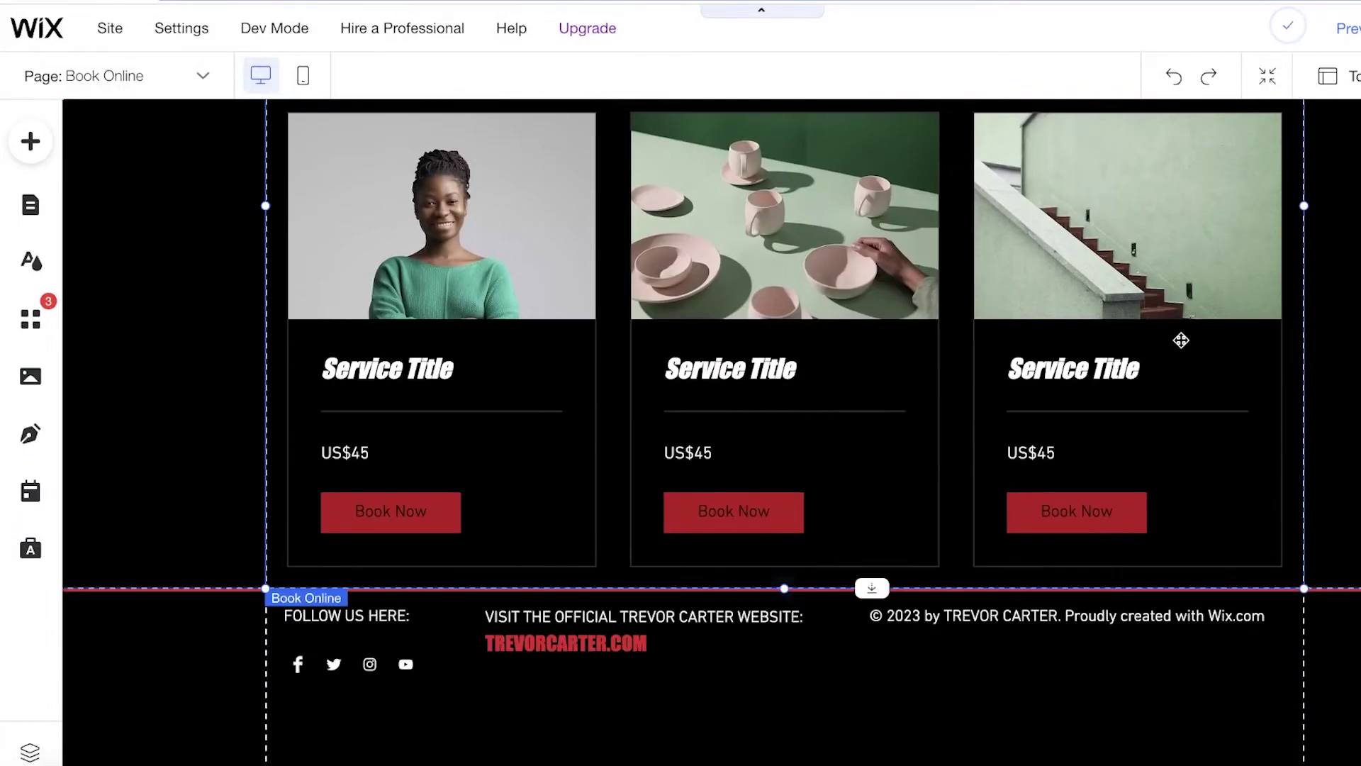
scroll(1162, 309, up, 5)
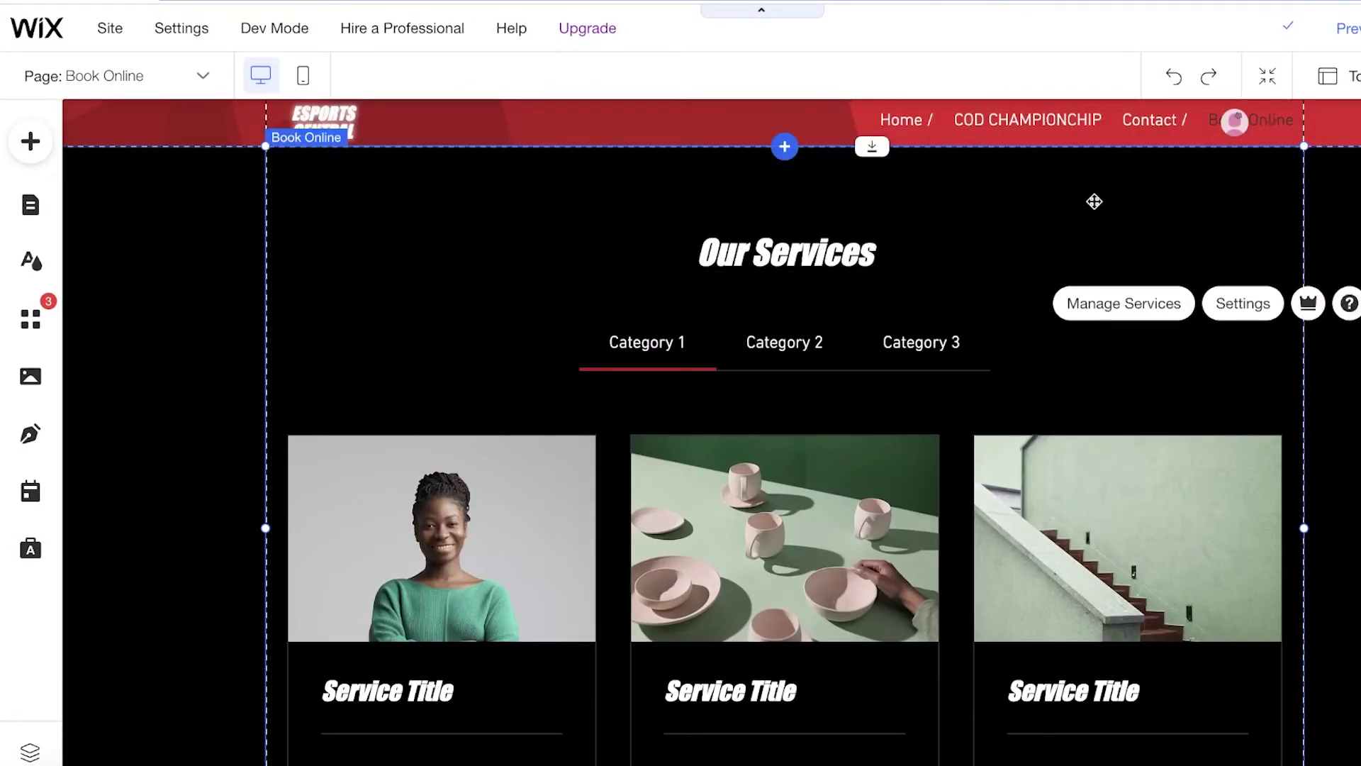
drag(265, 146, 717, 416)
drag(884, 504, 682, 283)
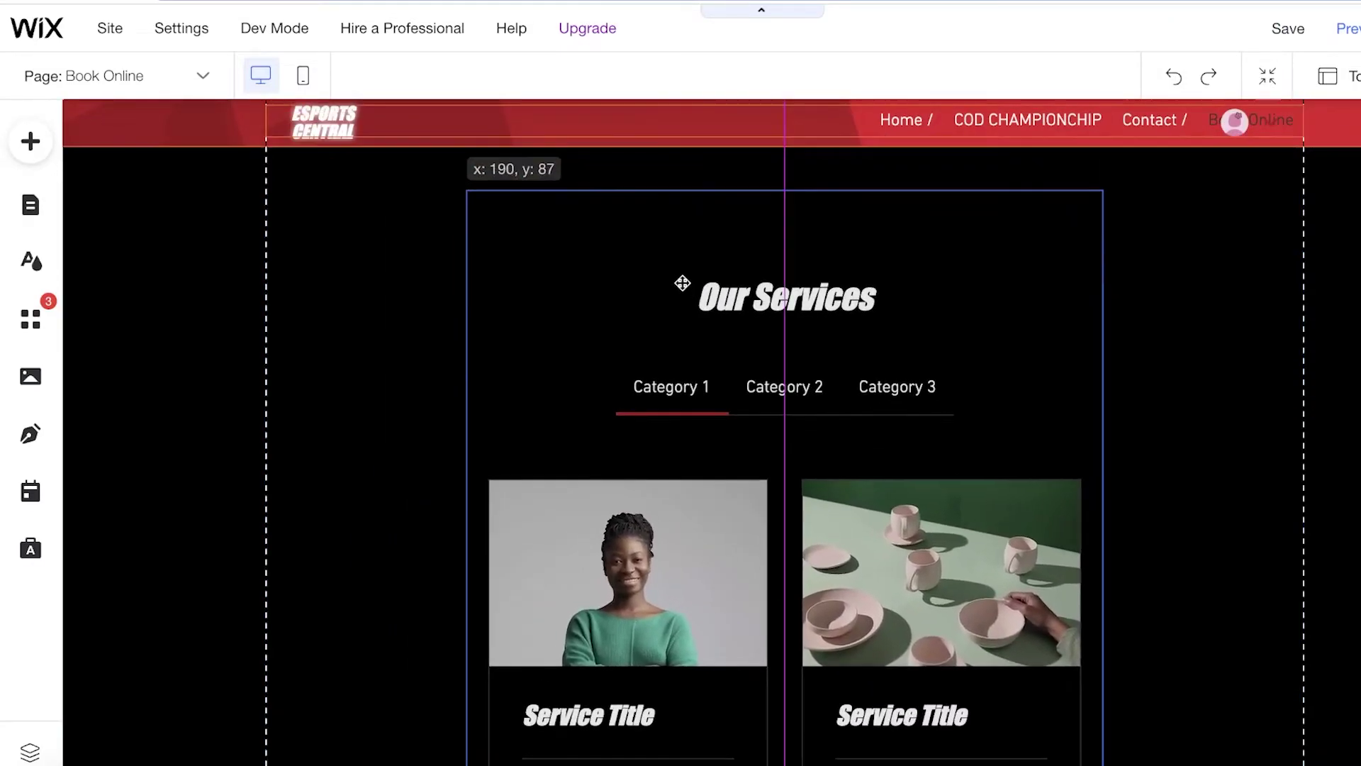
scroll(711, 319, down, 10)
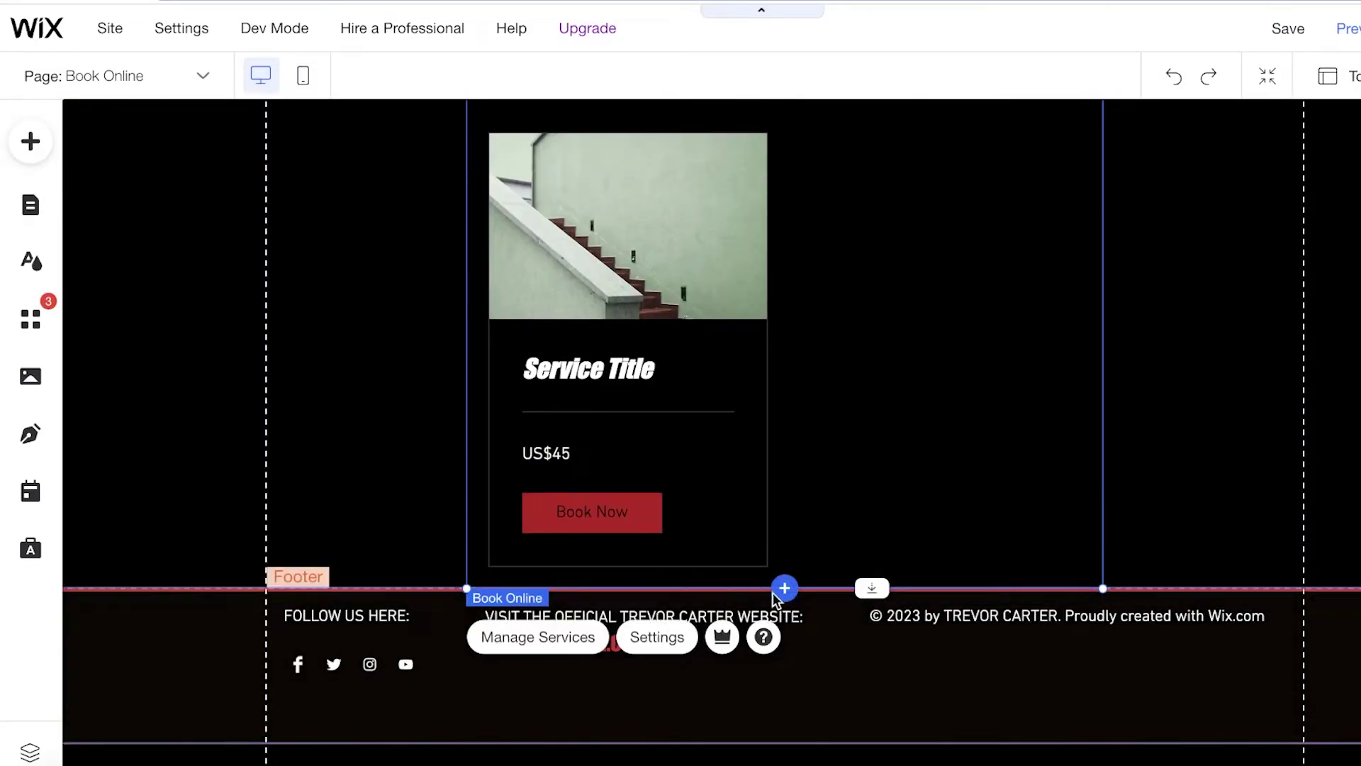
drag(774, 596, 729, 349)
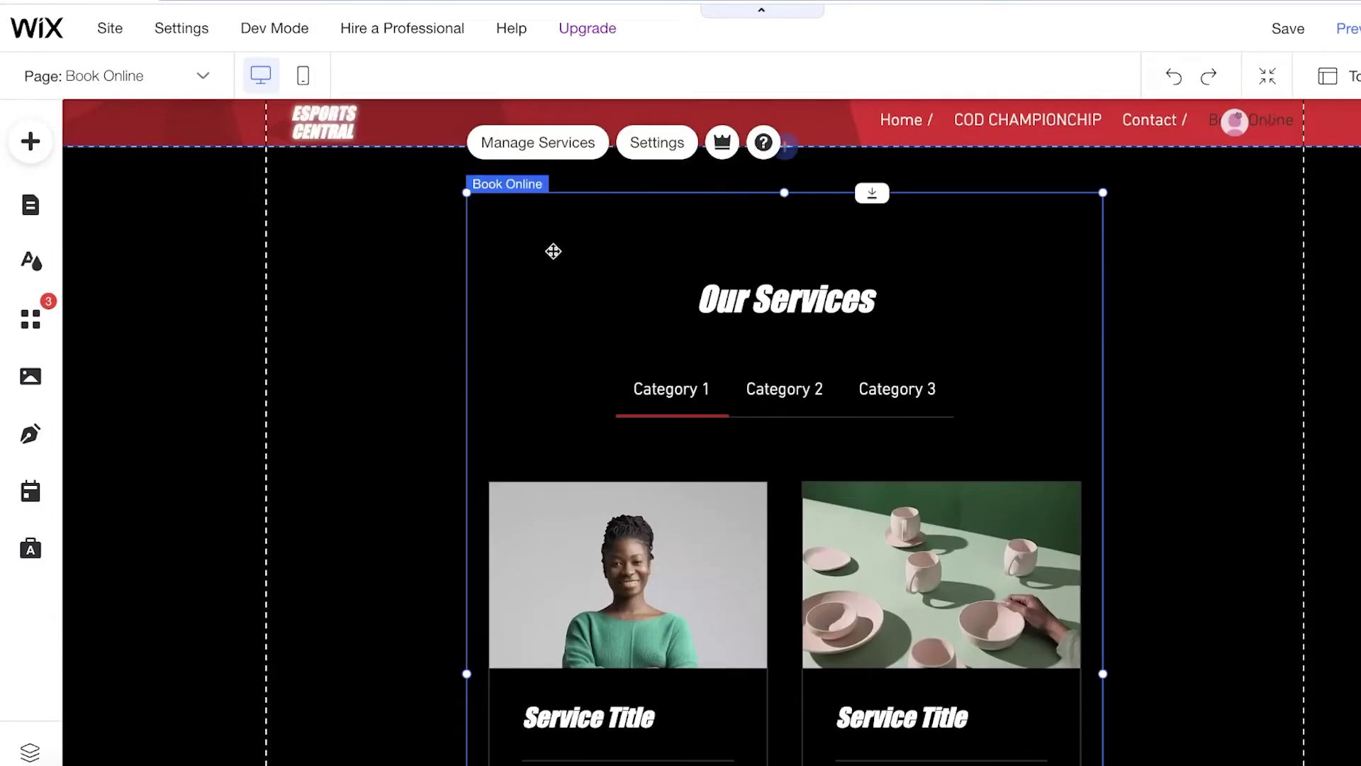
click(565, 141)
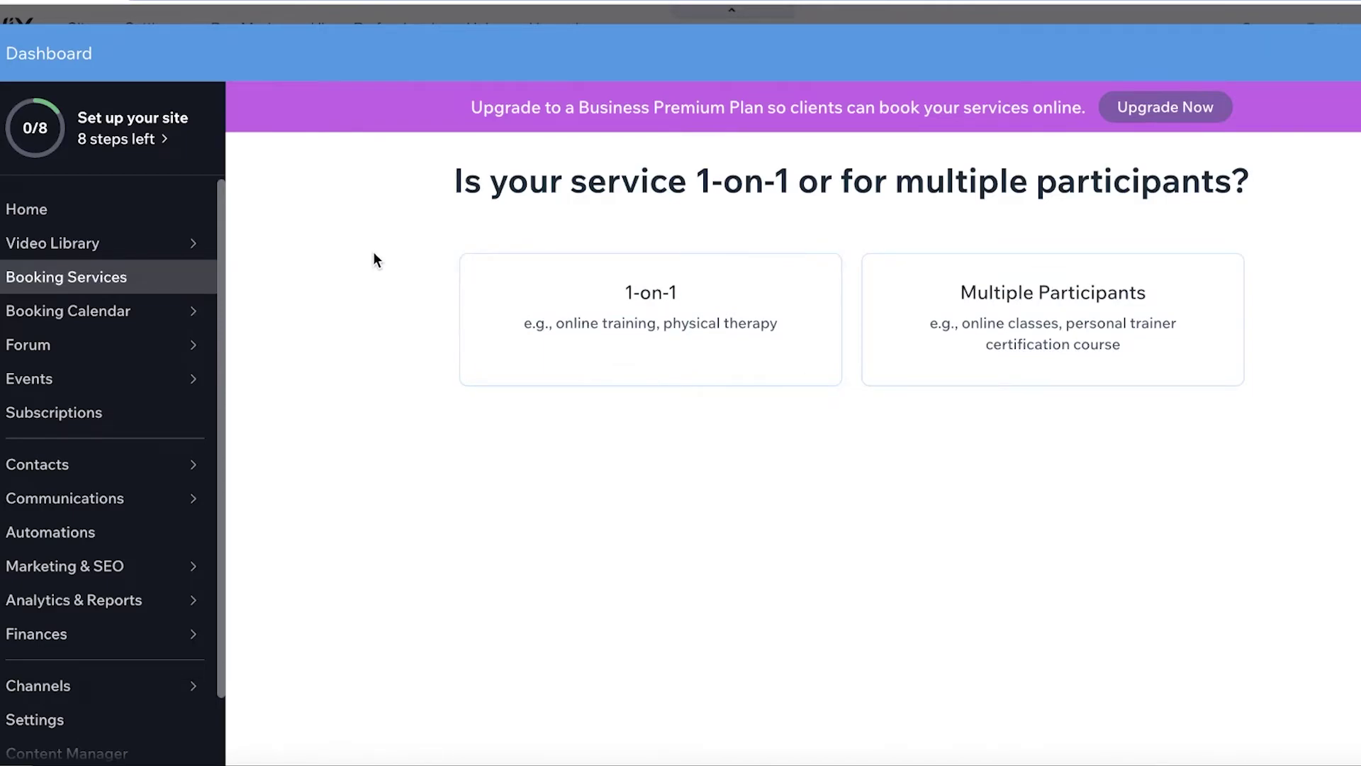
Create a multi-participant class service titled GUN TRIALS
click(1013, 293)
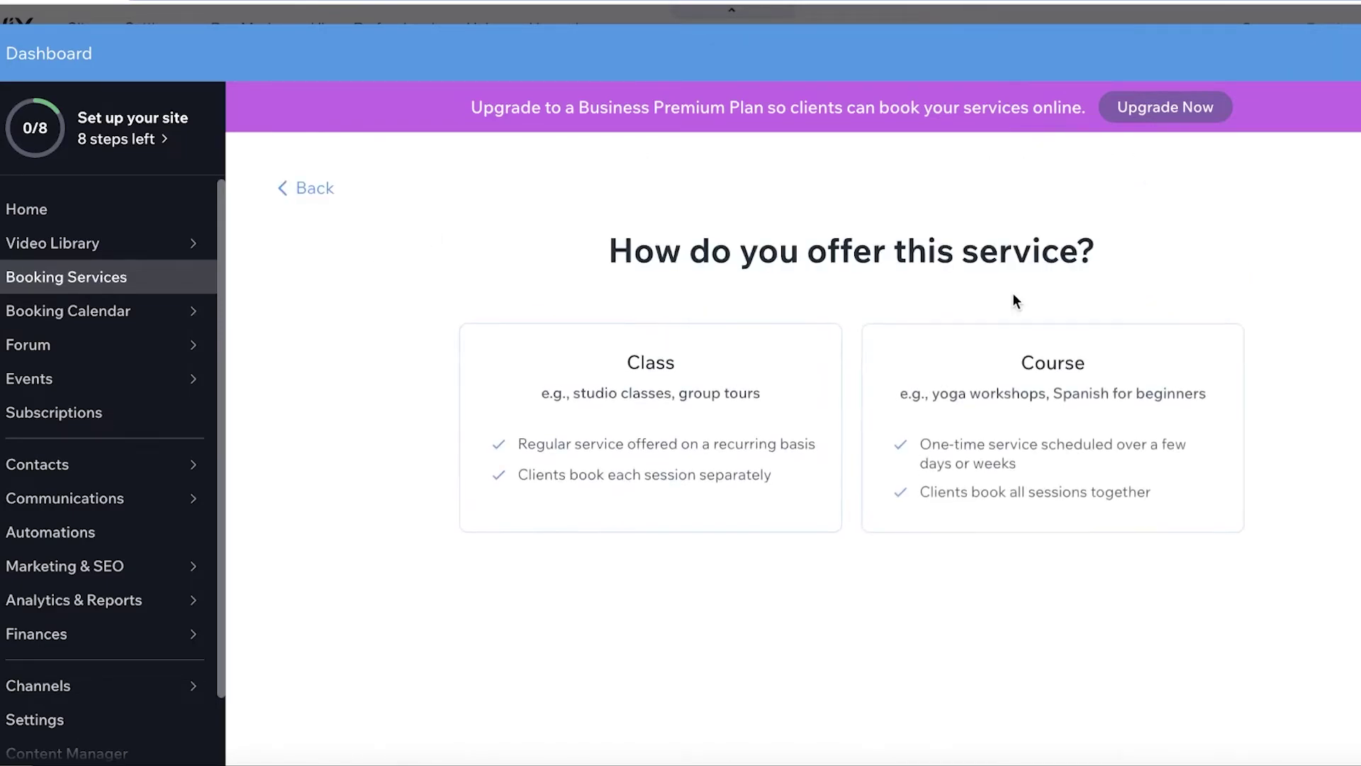
click(662, 387)
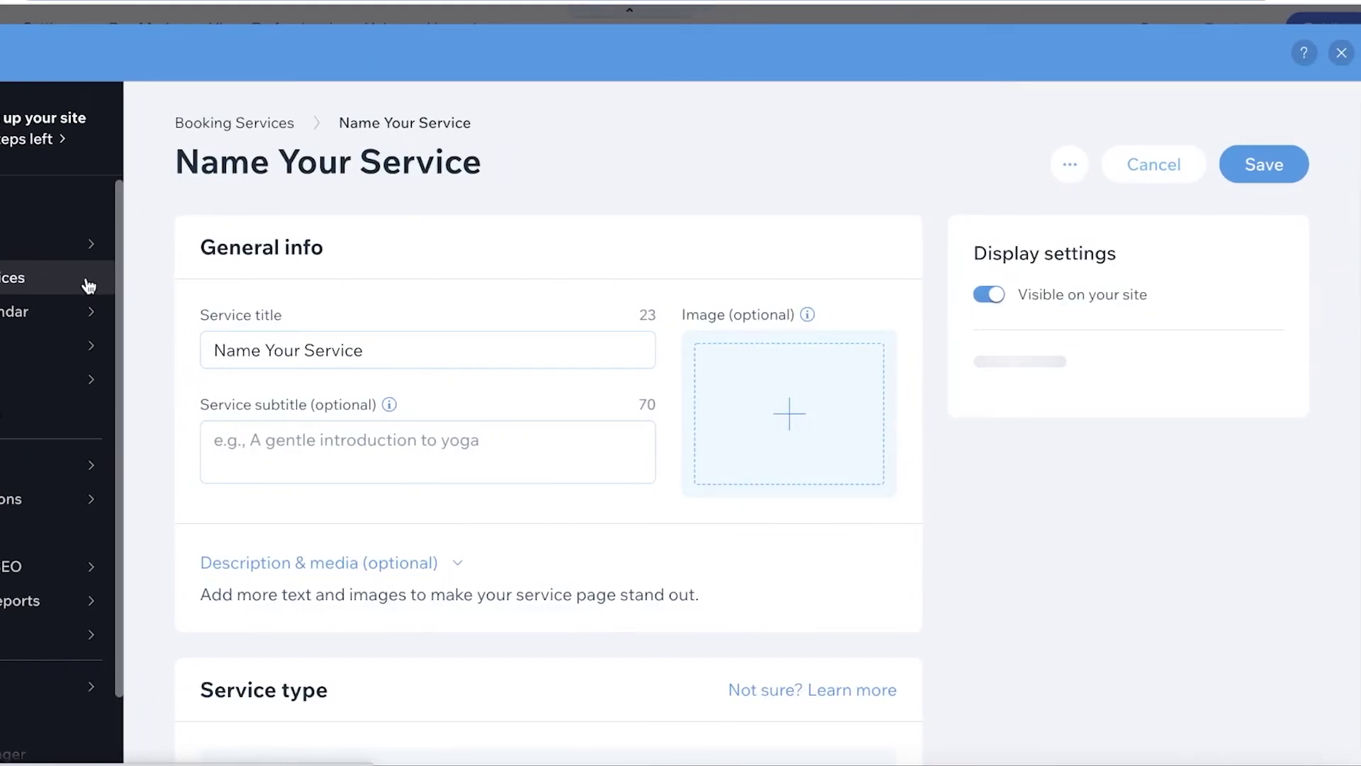
click(419, 360)
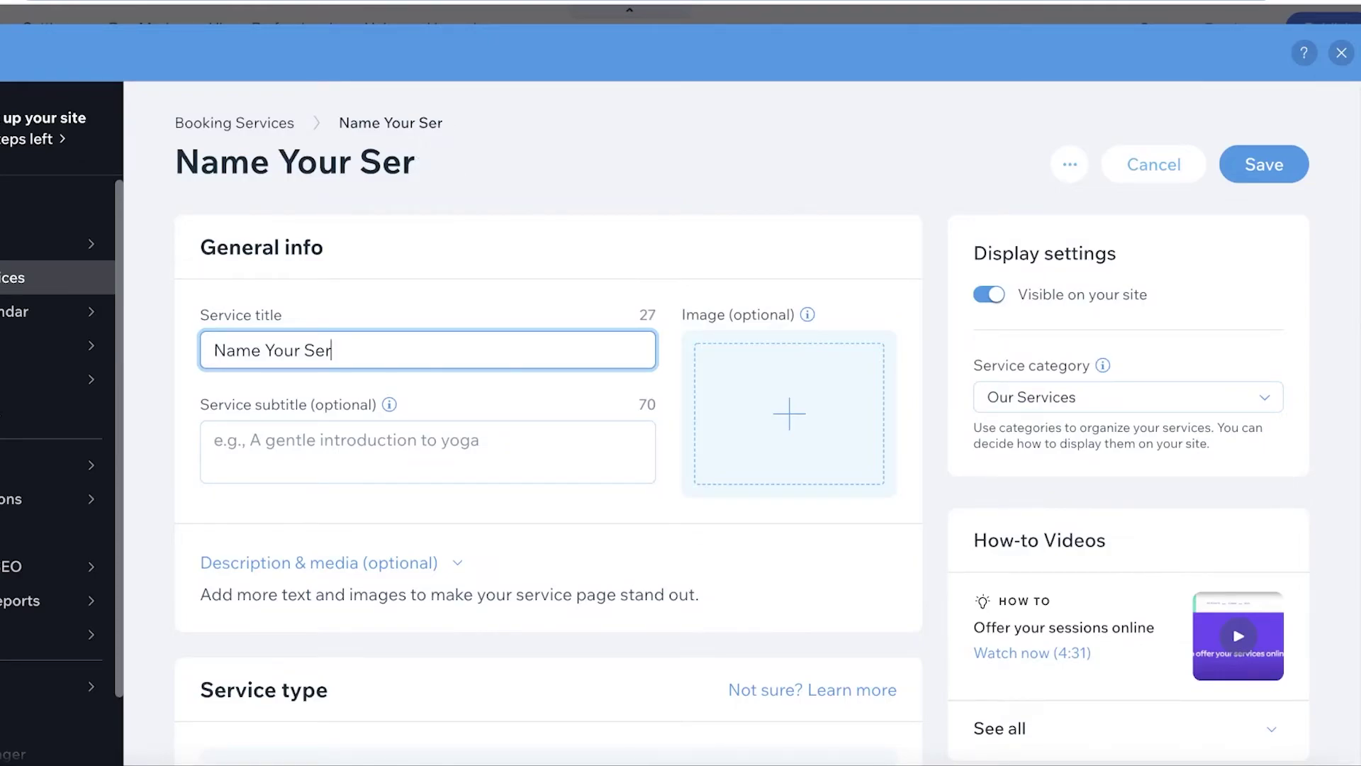
key(BackSpace)
key(BackSpace)
key(BackSpace)
key(BackSpace)
key(BackSpace)
key(BackSpace)
key(BackSpace)
key(BackSpace)
key(BackSpace)
key(BackSpace)
key(BackSpace)
key(BackSpace)
key(BackSpace)
text(GUN TRIALS)
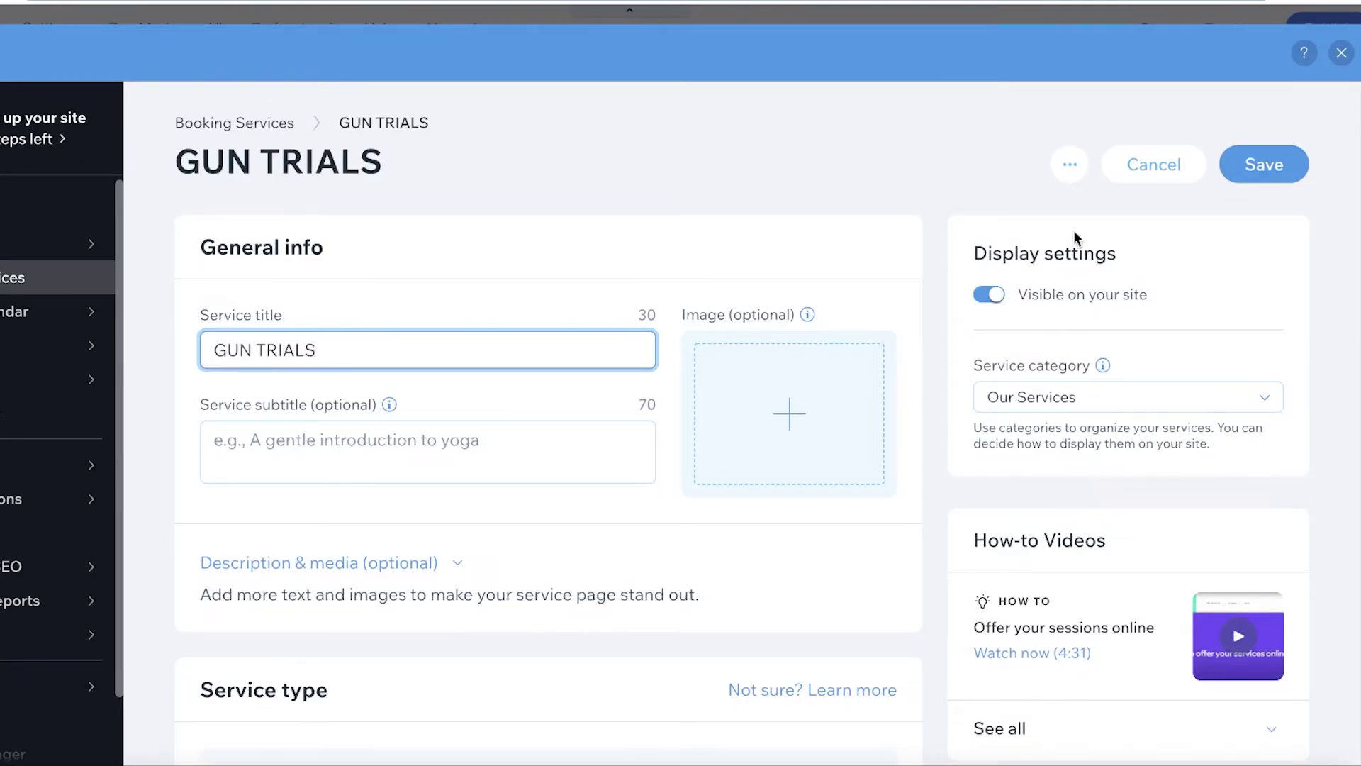
click(1263, 164)
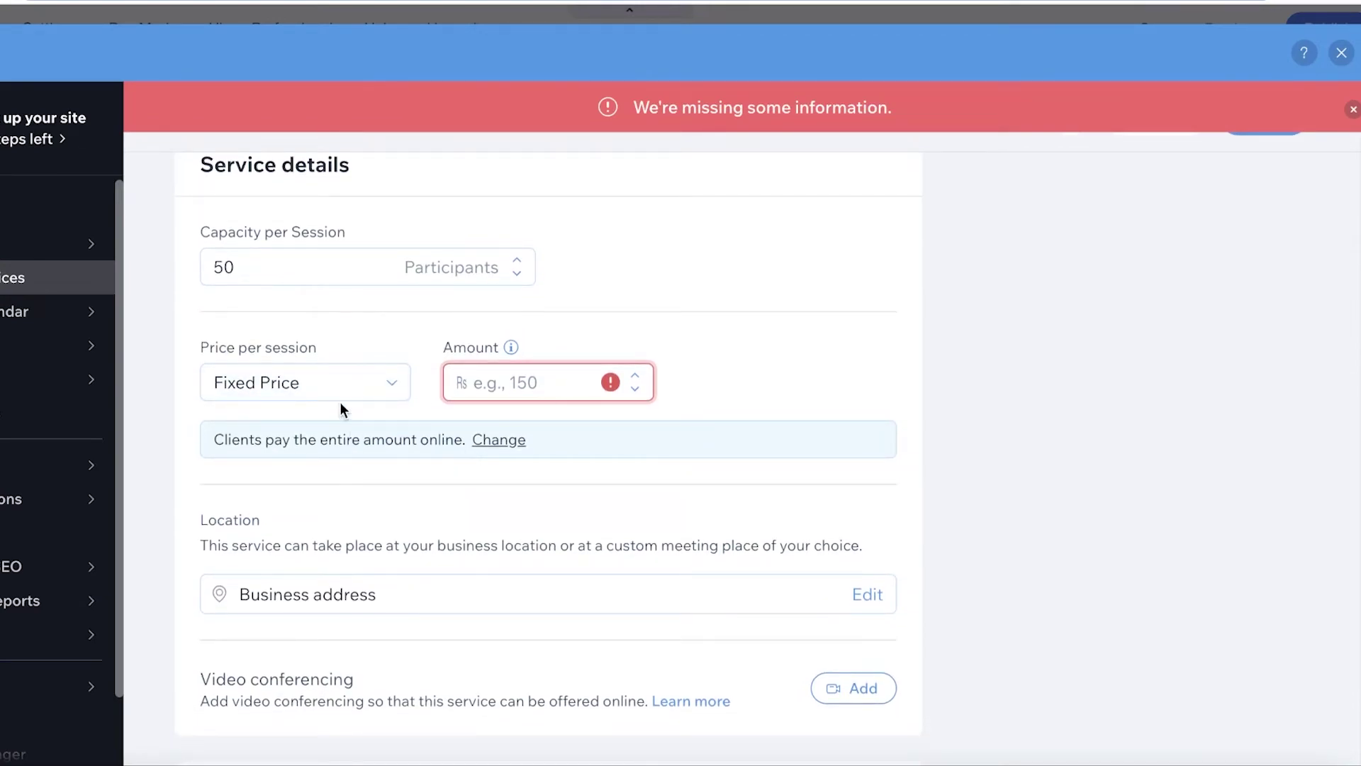
Give GUN TRIALS a fixed ₨11 price for up to 50 participants, save, and return to the editor
click(369, 383)
click(316, 575)
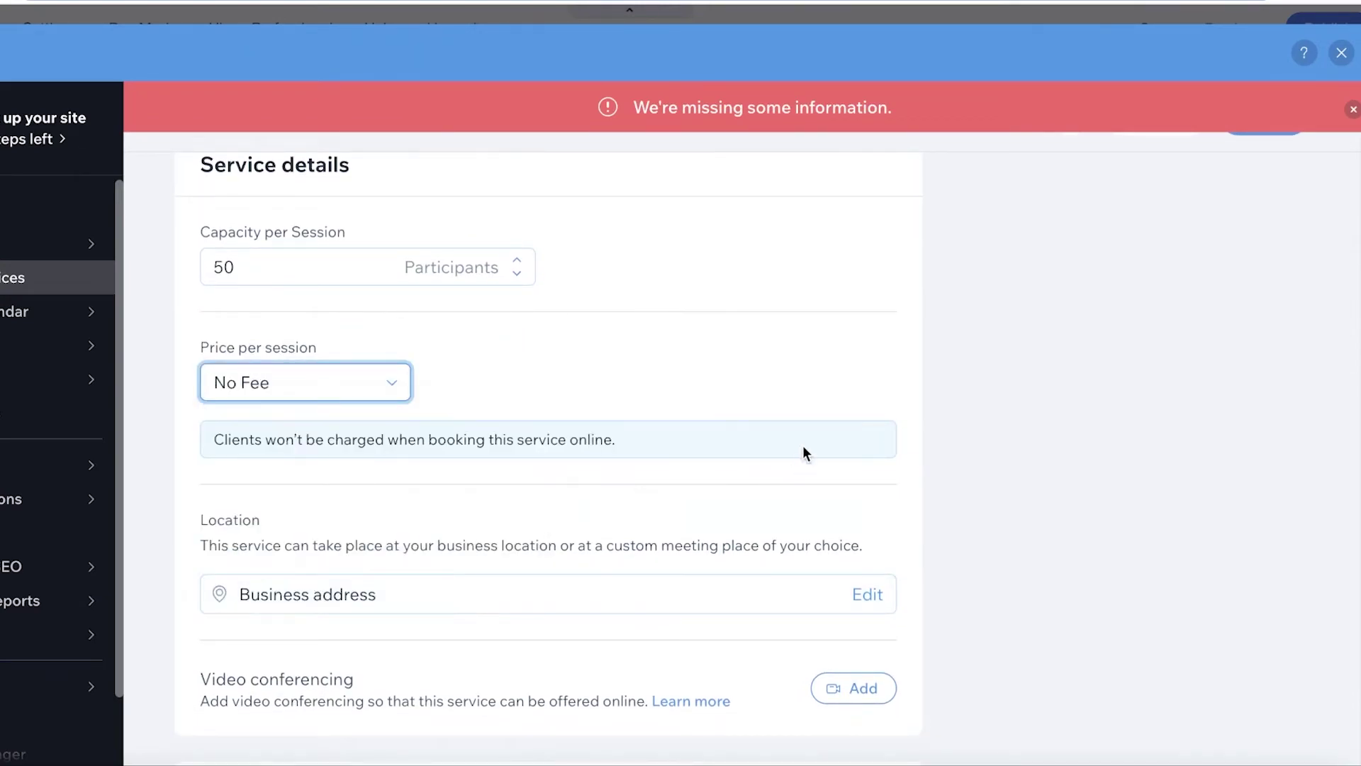
click(241, 382)
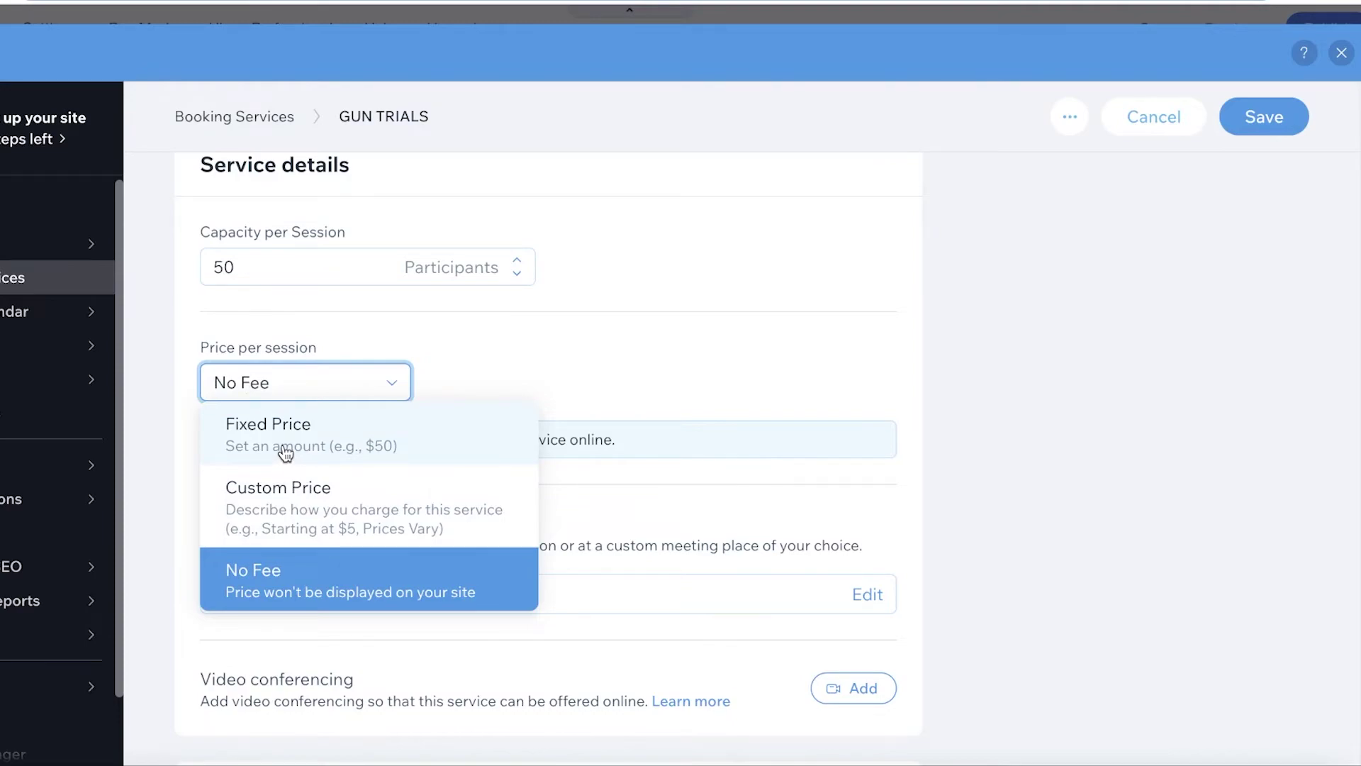
click(286, 453)
click(549, 387)
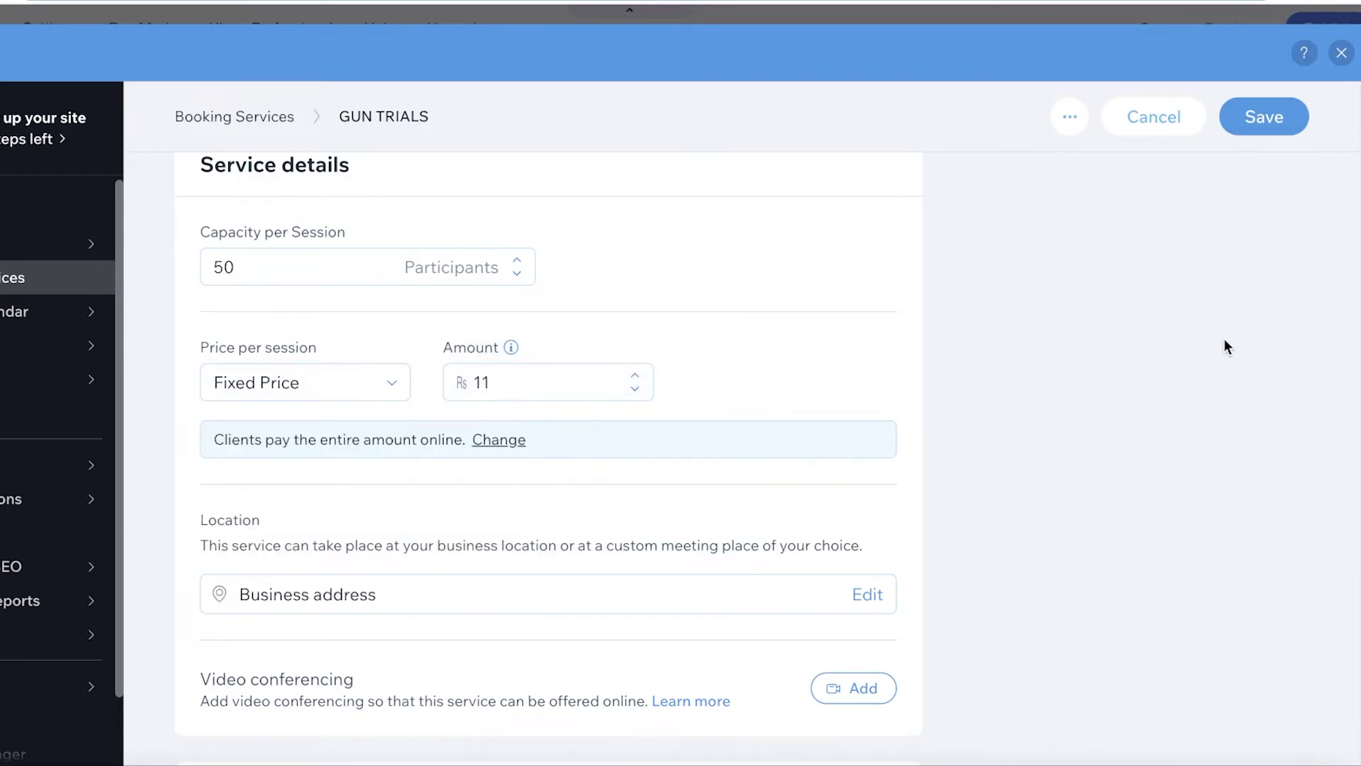
scroll(882, 615, down, 7)
click(1272, 117)
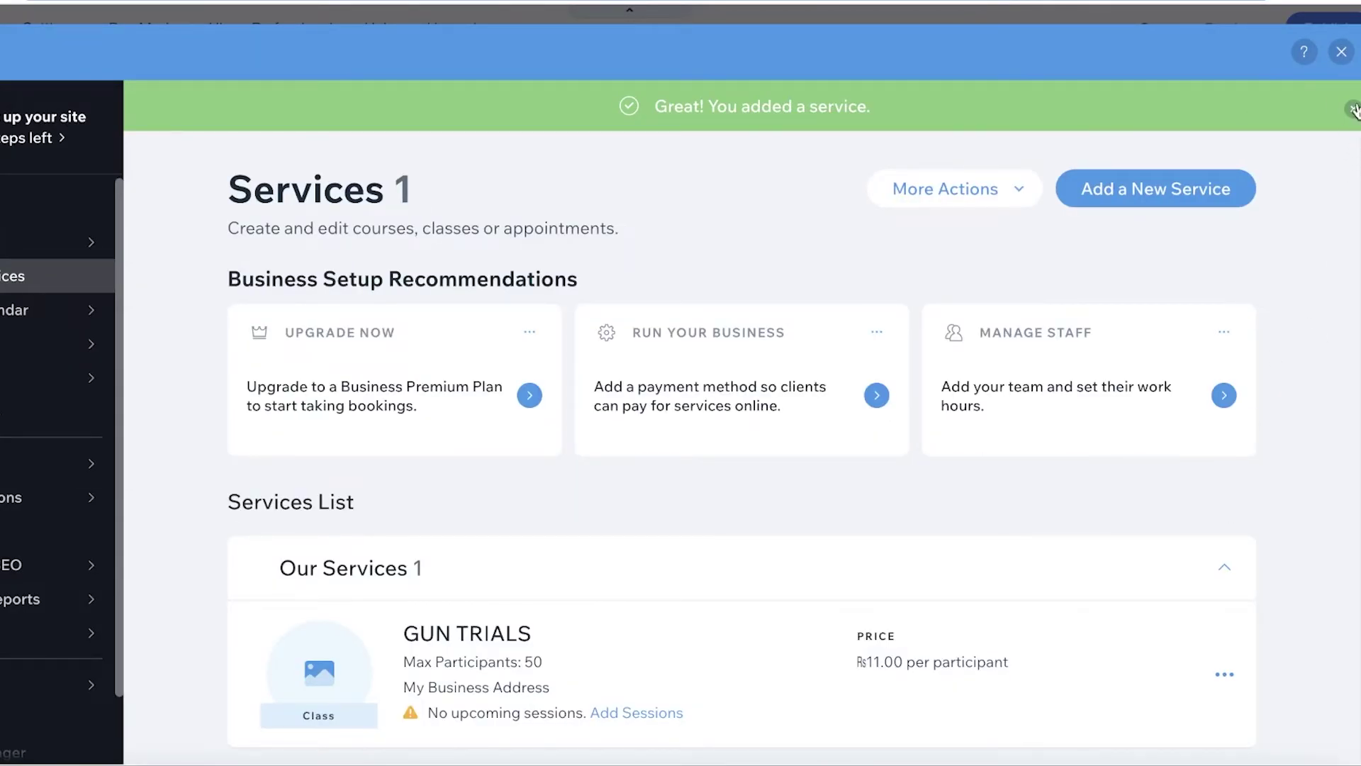
click(1341, 51)
scroll(759, 492, down, 8)
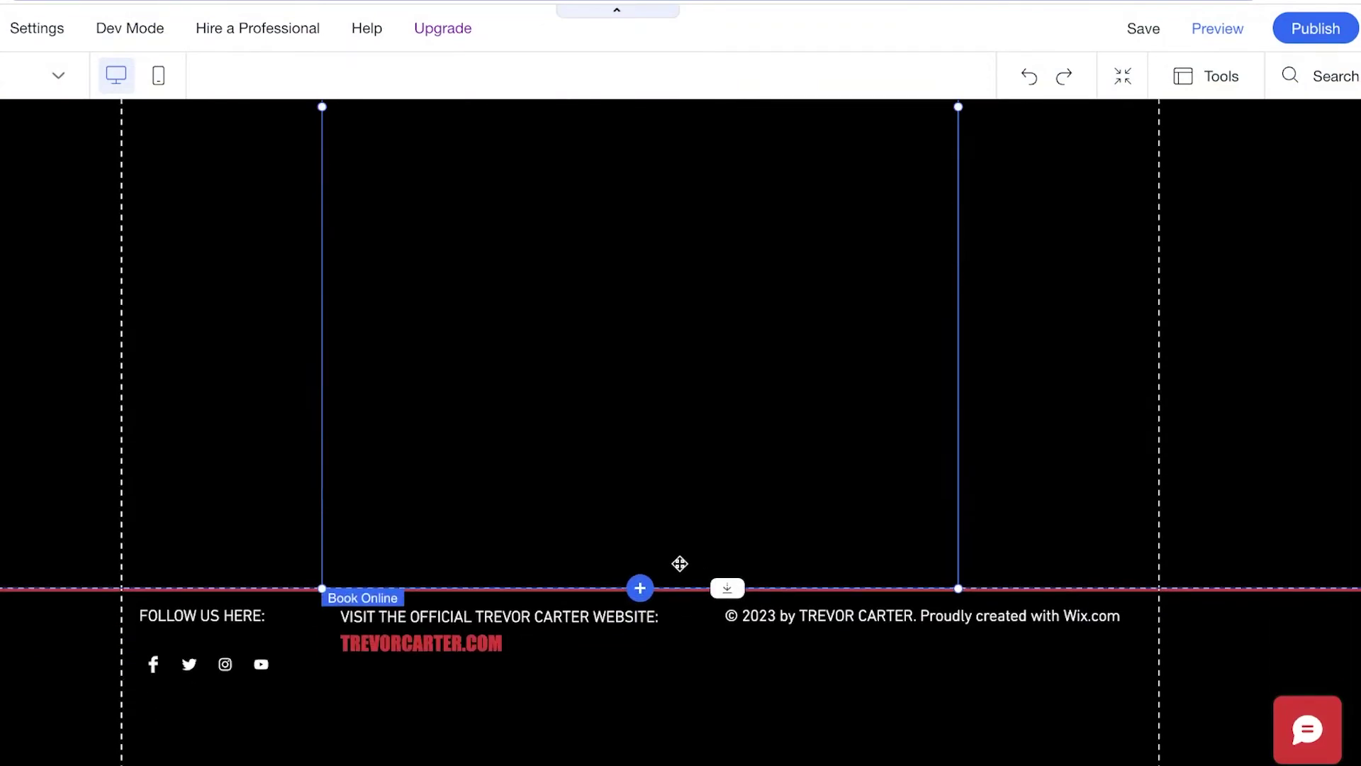
Switch from the Book Online page back to the Home page
click(817, 372)
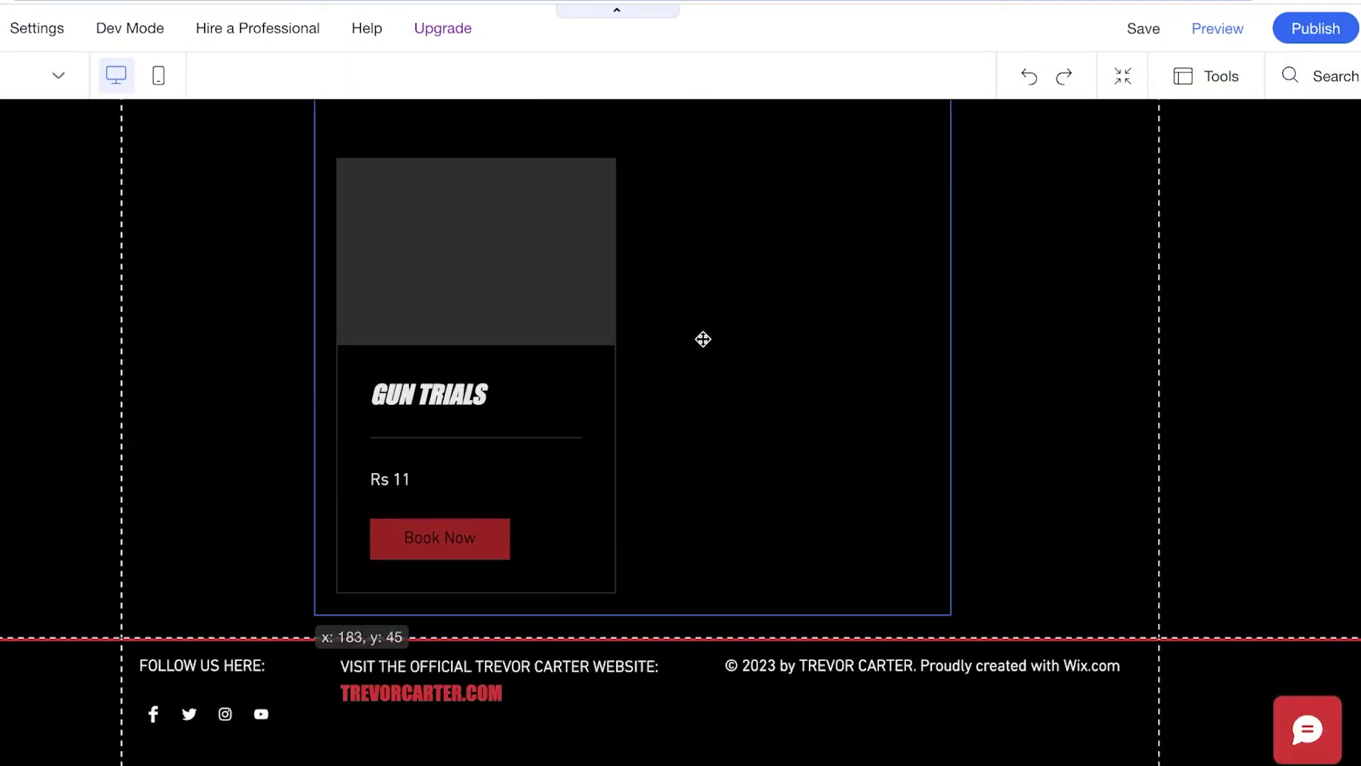
scroll(701, 337, up, 3)
click(902, 383)
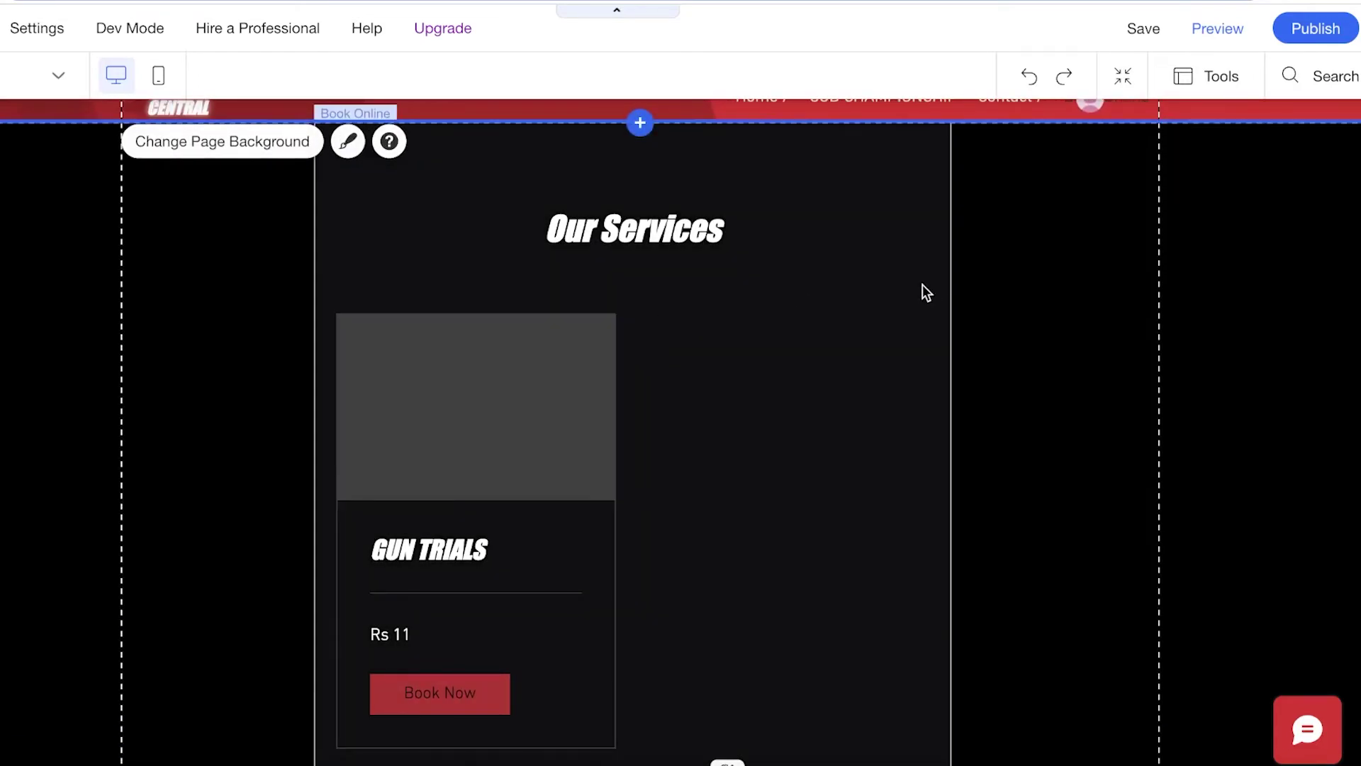
scroll(921, 287, up, 1)
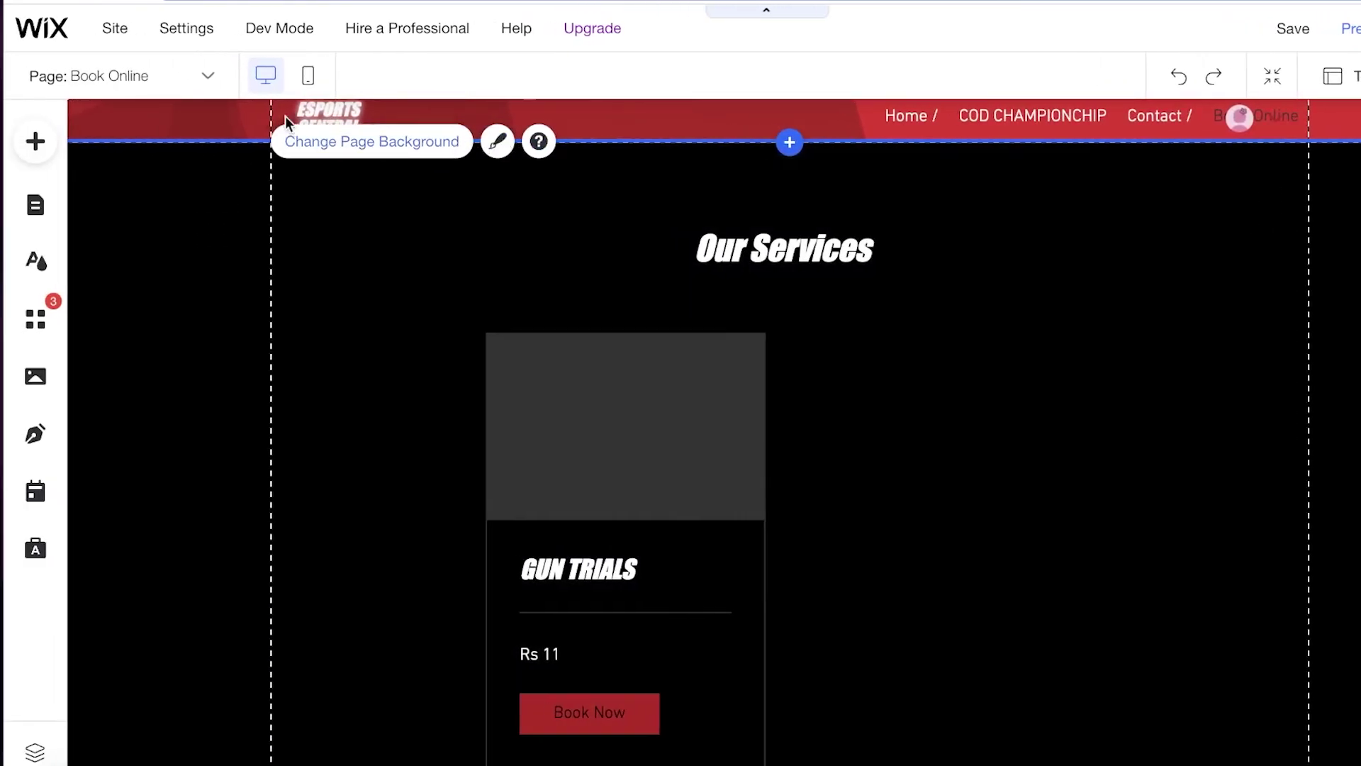
click(154, 82)
click(108, 372)
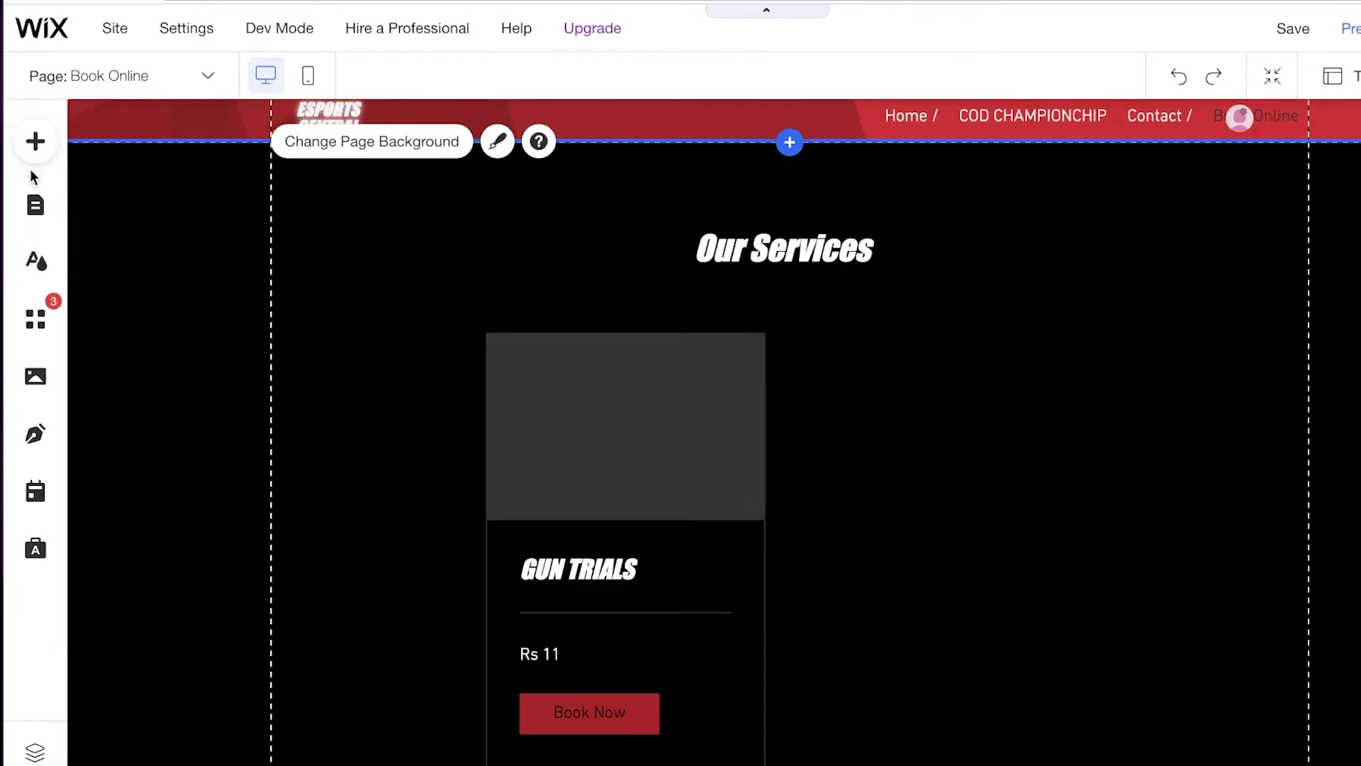
click(84, 98)
click(96, 148)
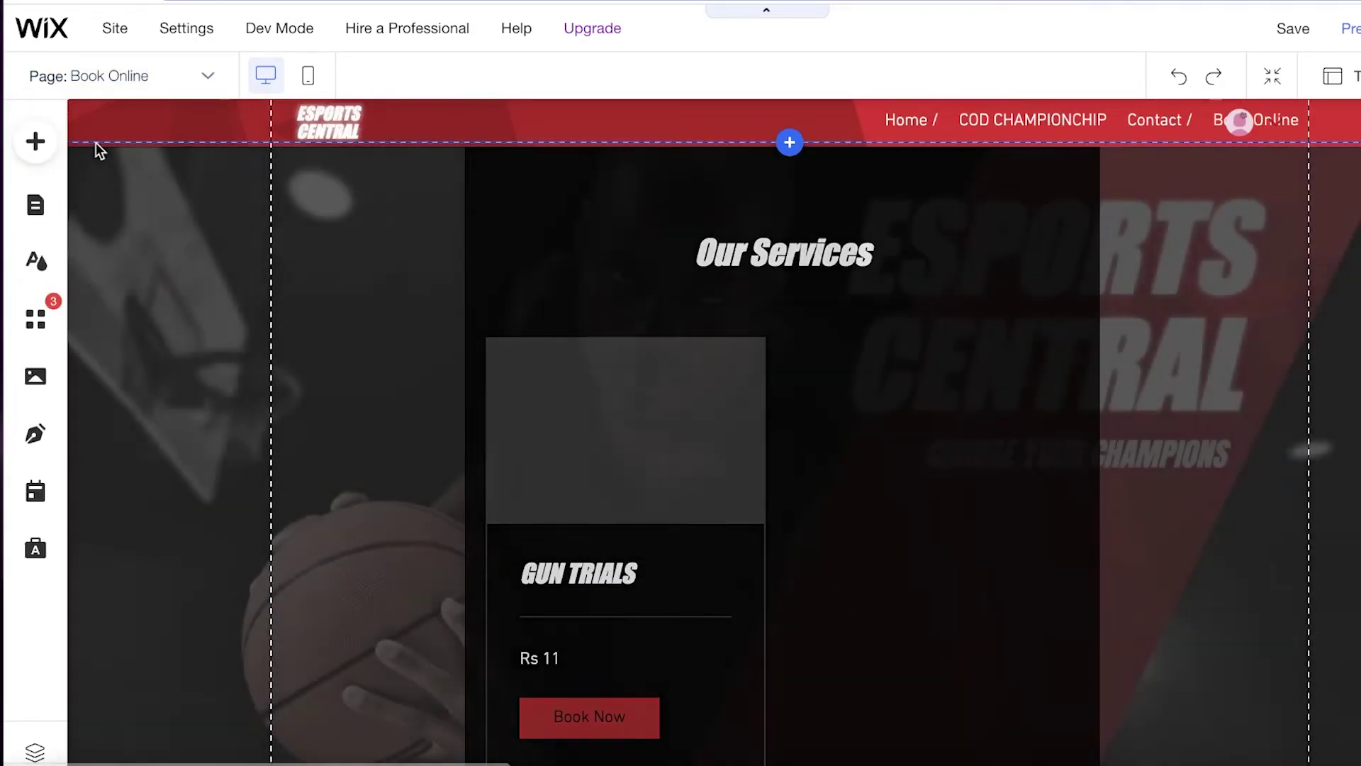
scroll(420, 381, down, 3)
scroll(956, 507, up, 3)
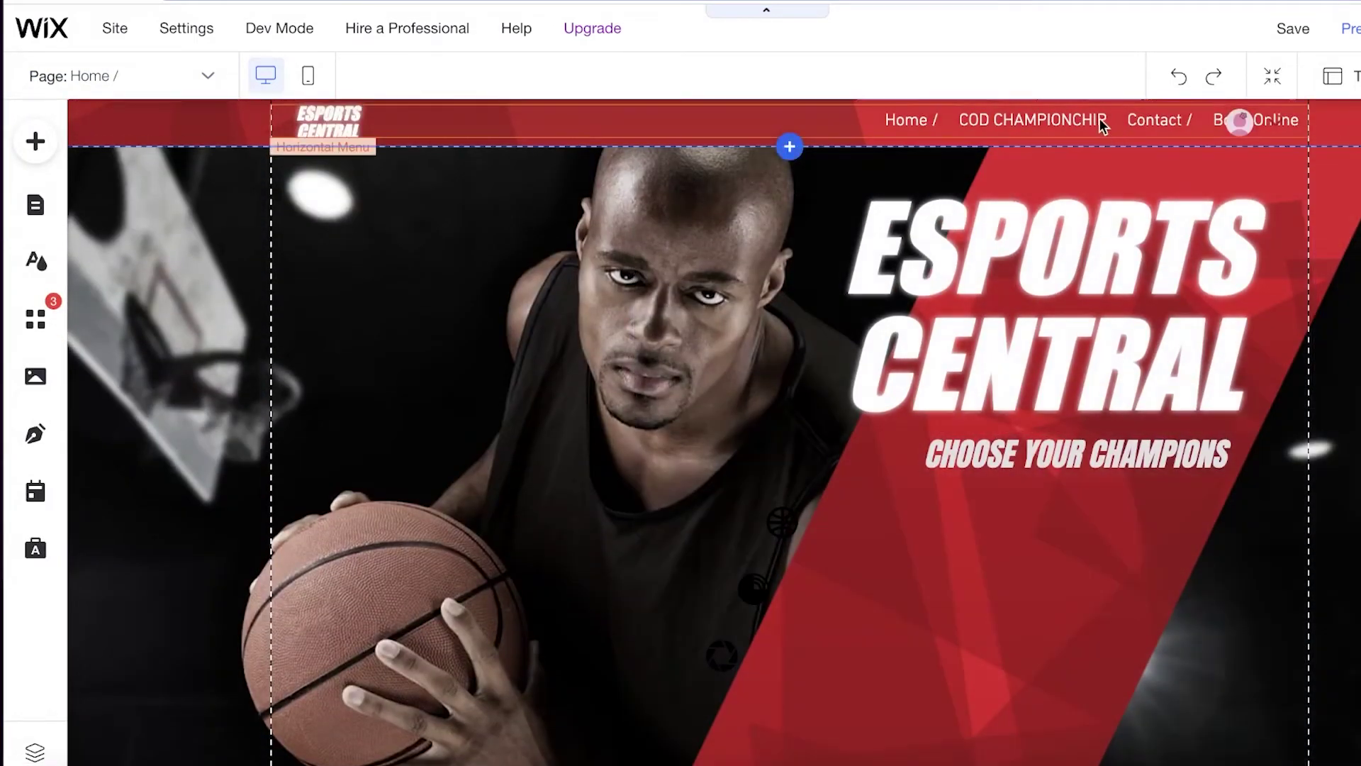
Move the navigation menu slightly lower and delete the icon graphics on the player's shirt
click(1035, 119)
drag(1035, 119, 1028, 121)
click(173, 386)
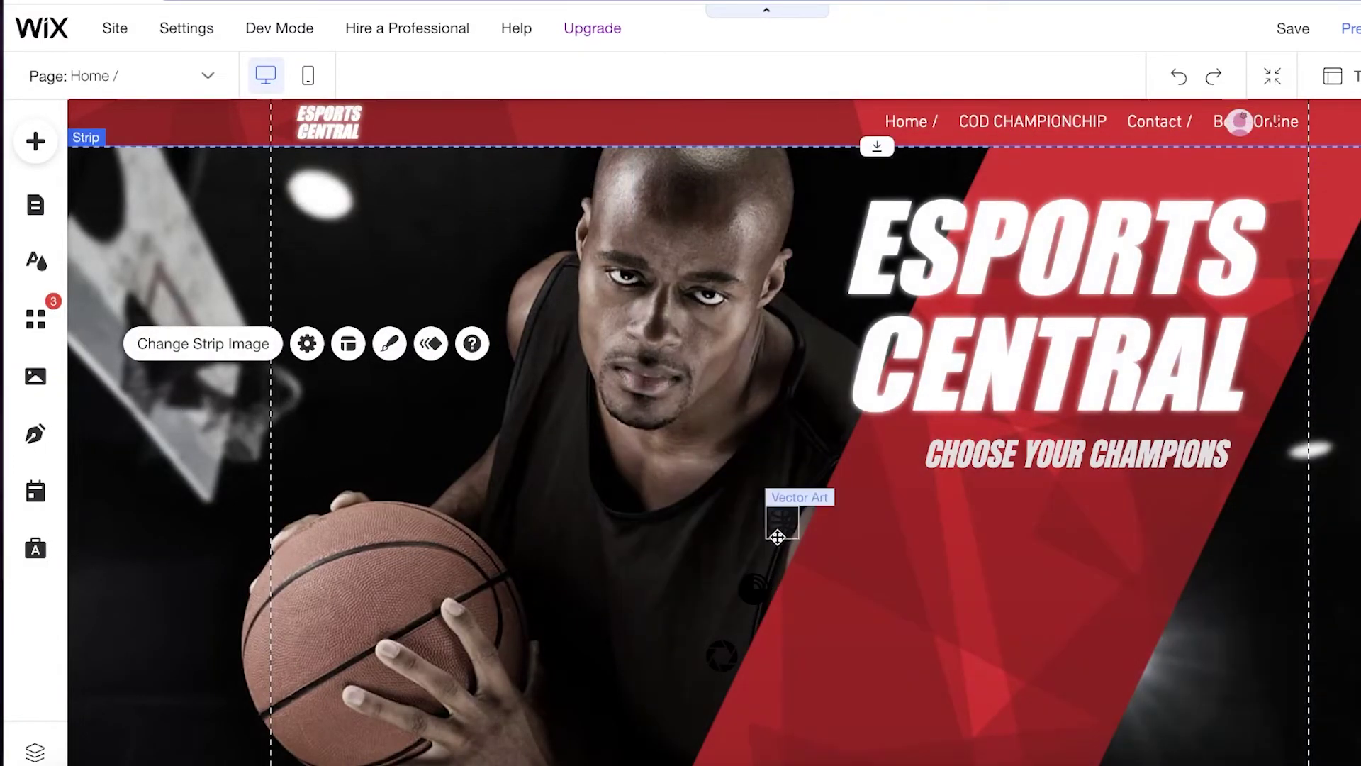
click(777, 536)
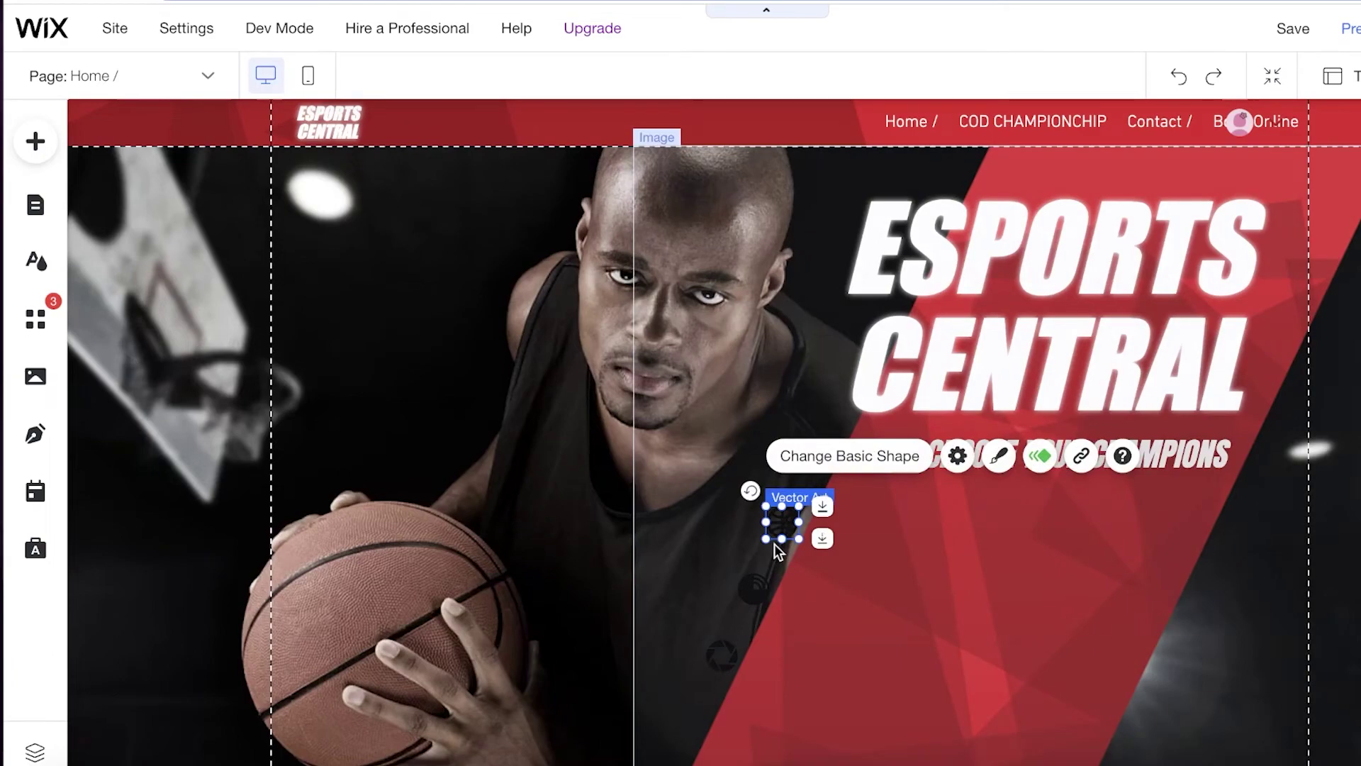
key(Delete)
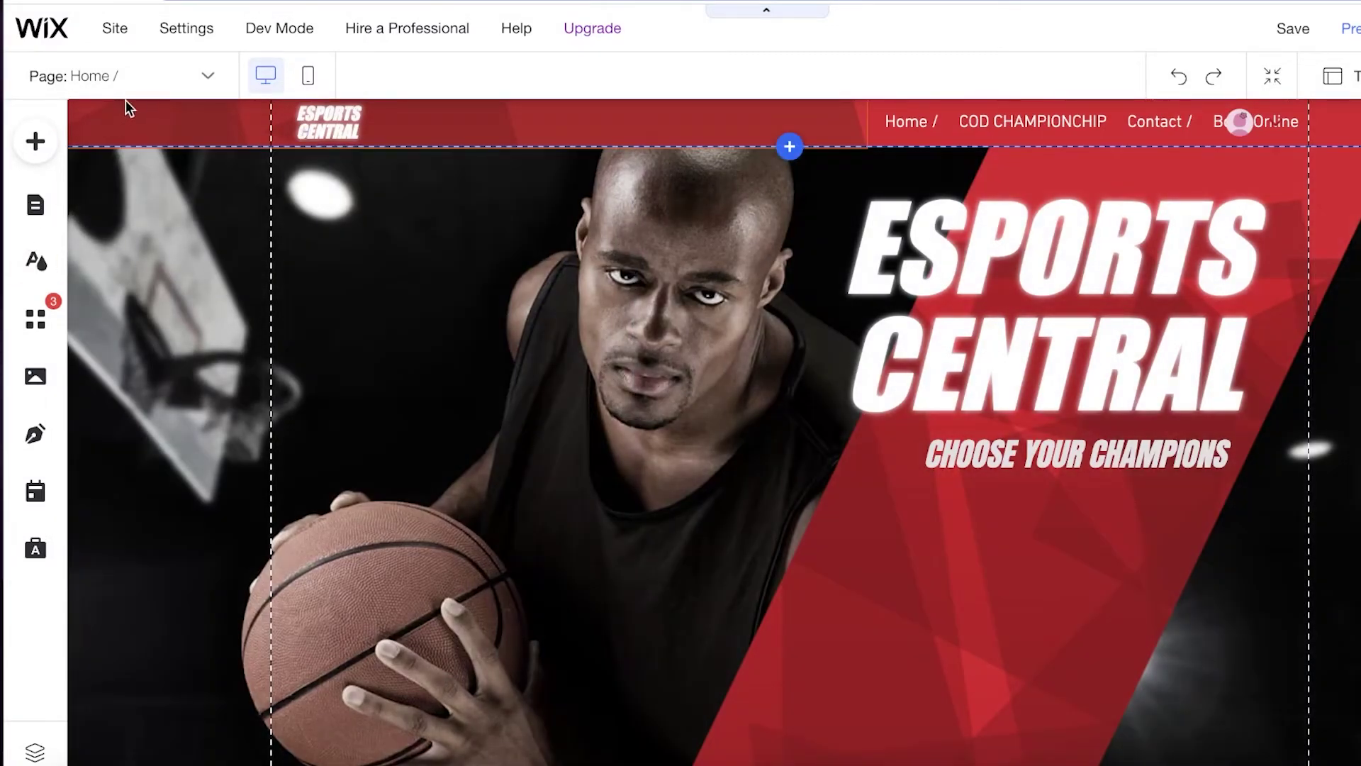
Create a blank page and name it UPCOMING EVENTS in the site pages panel
click(135, 82)
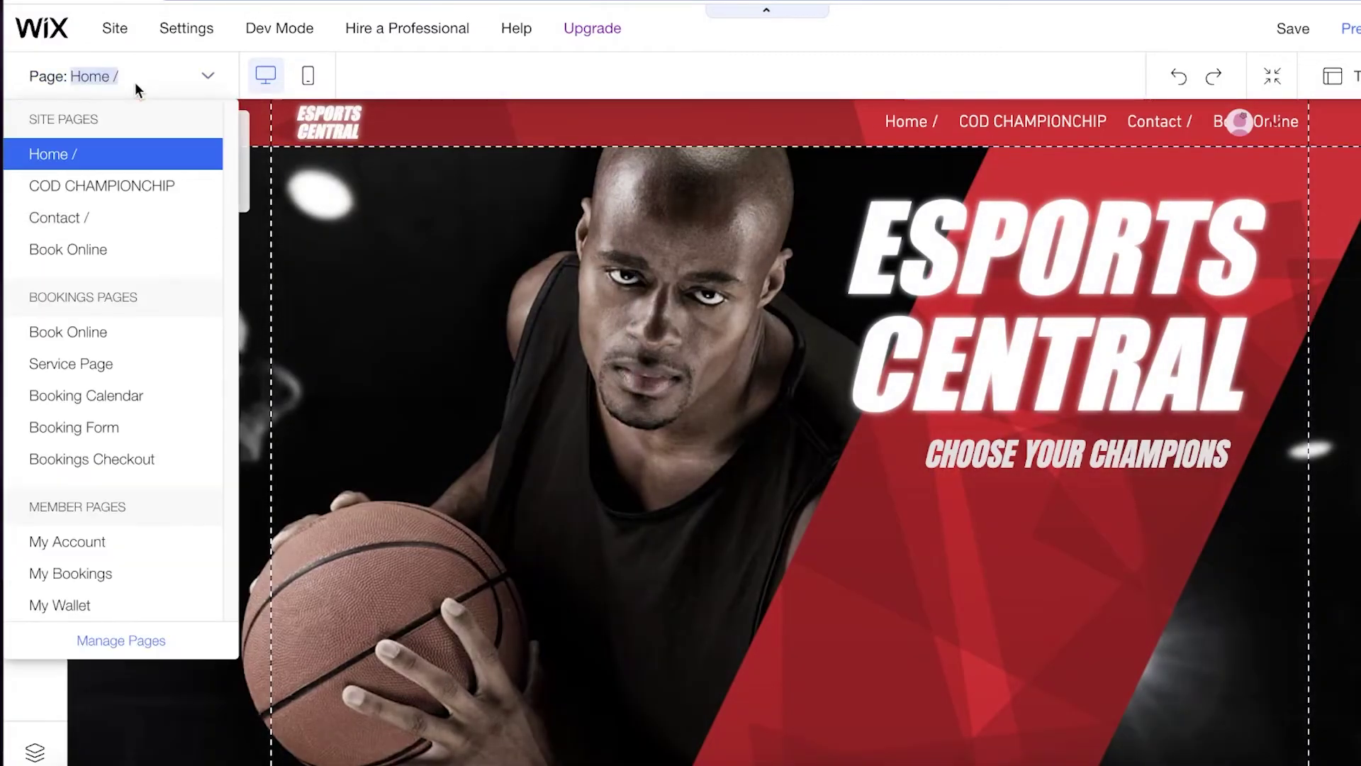
click(157, 148)
click(35, 206)
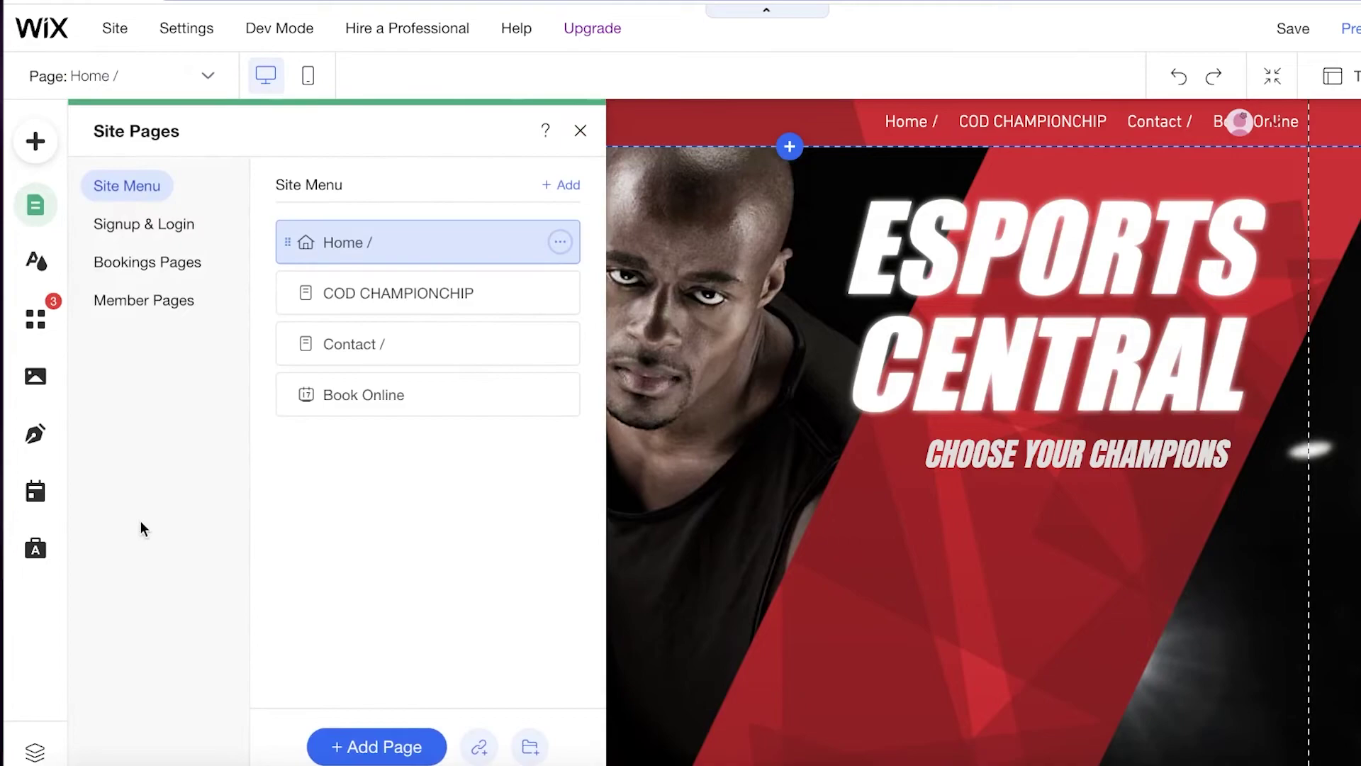
click(349, 748)
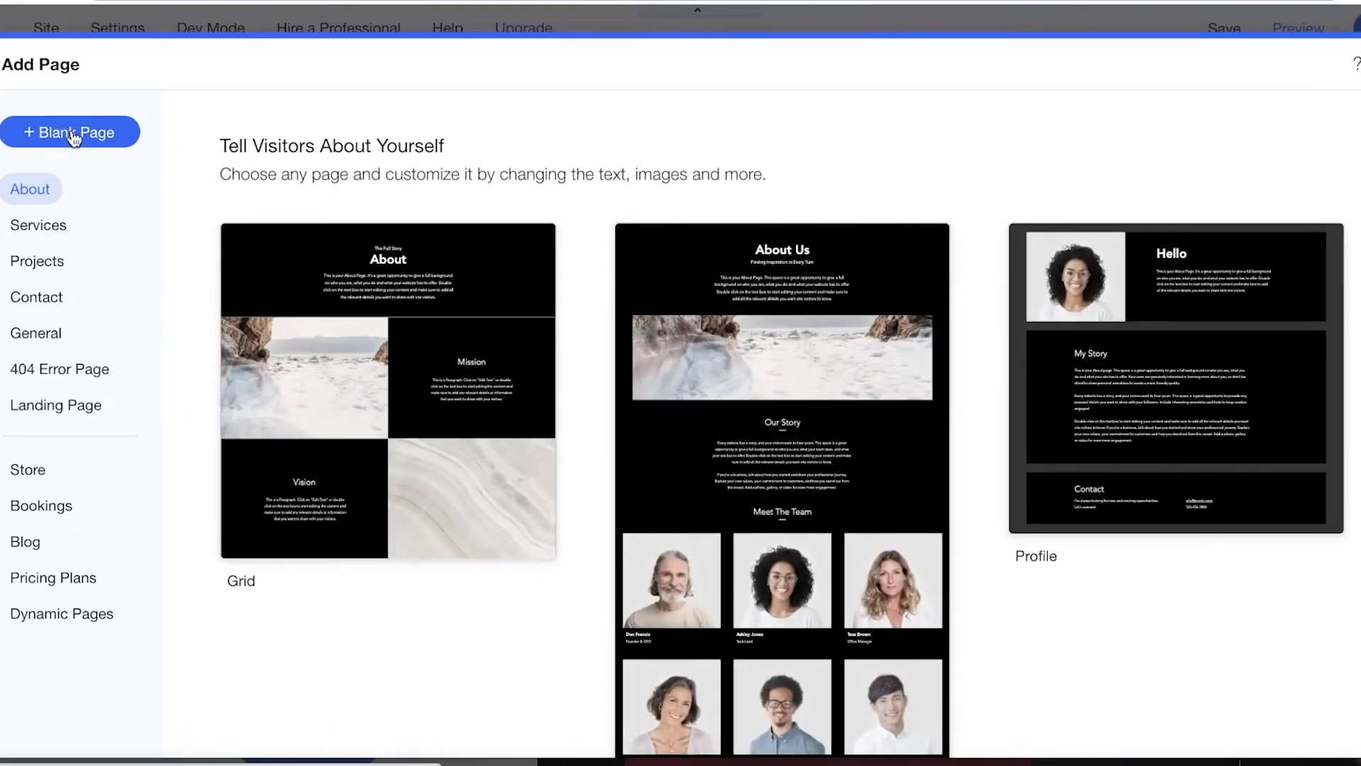
click(73, 135)
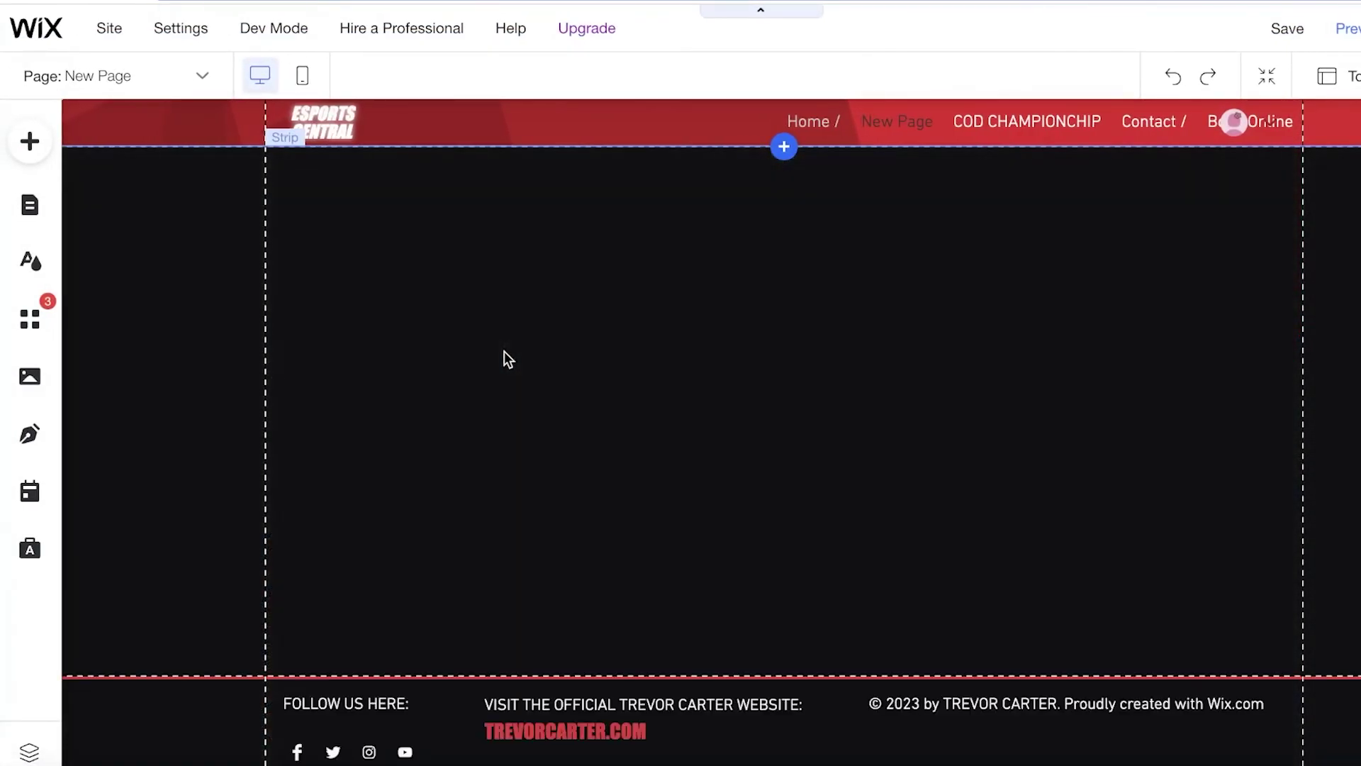
text(UP)
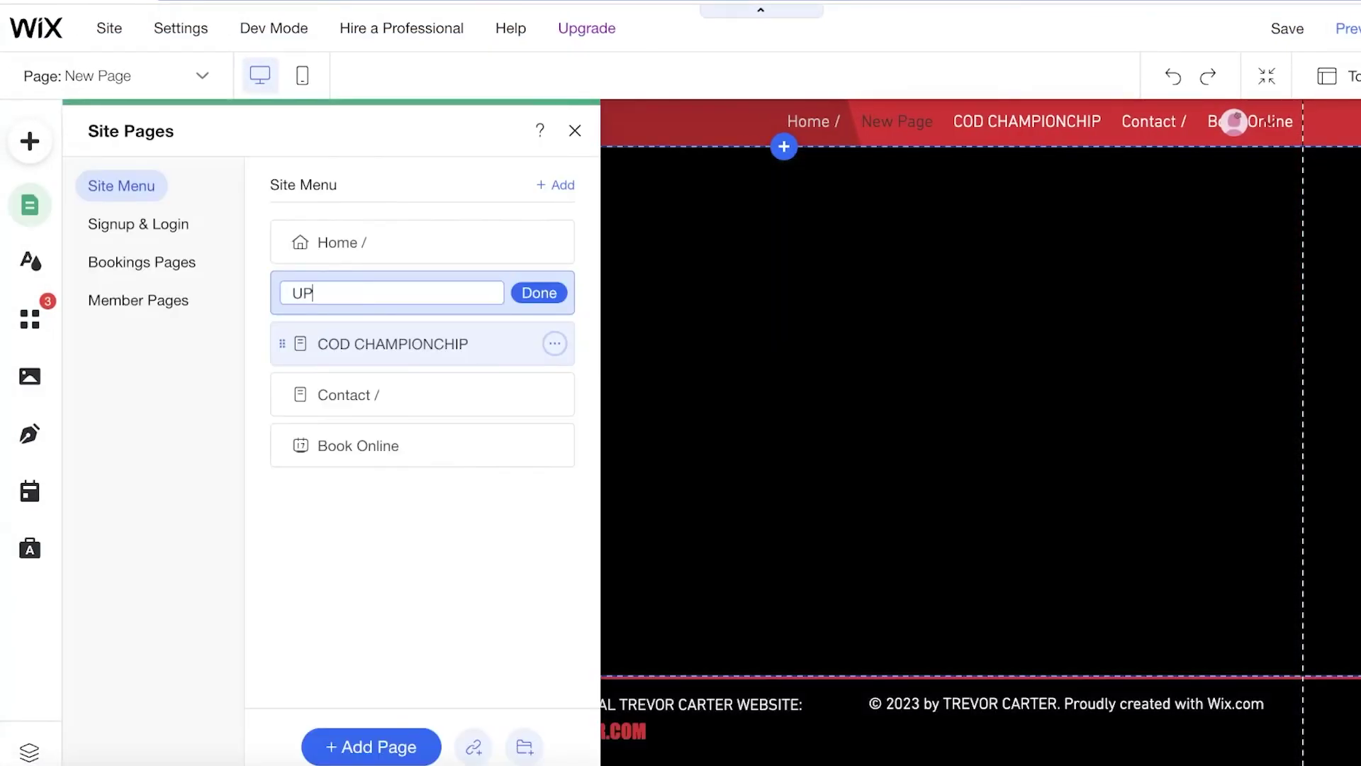
text(COMING EVENTS)
key(Return)
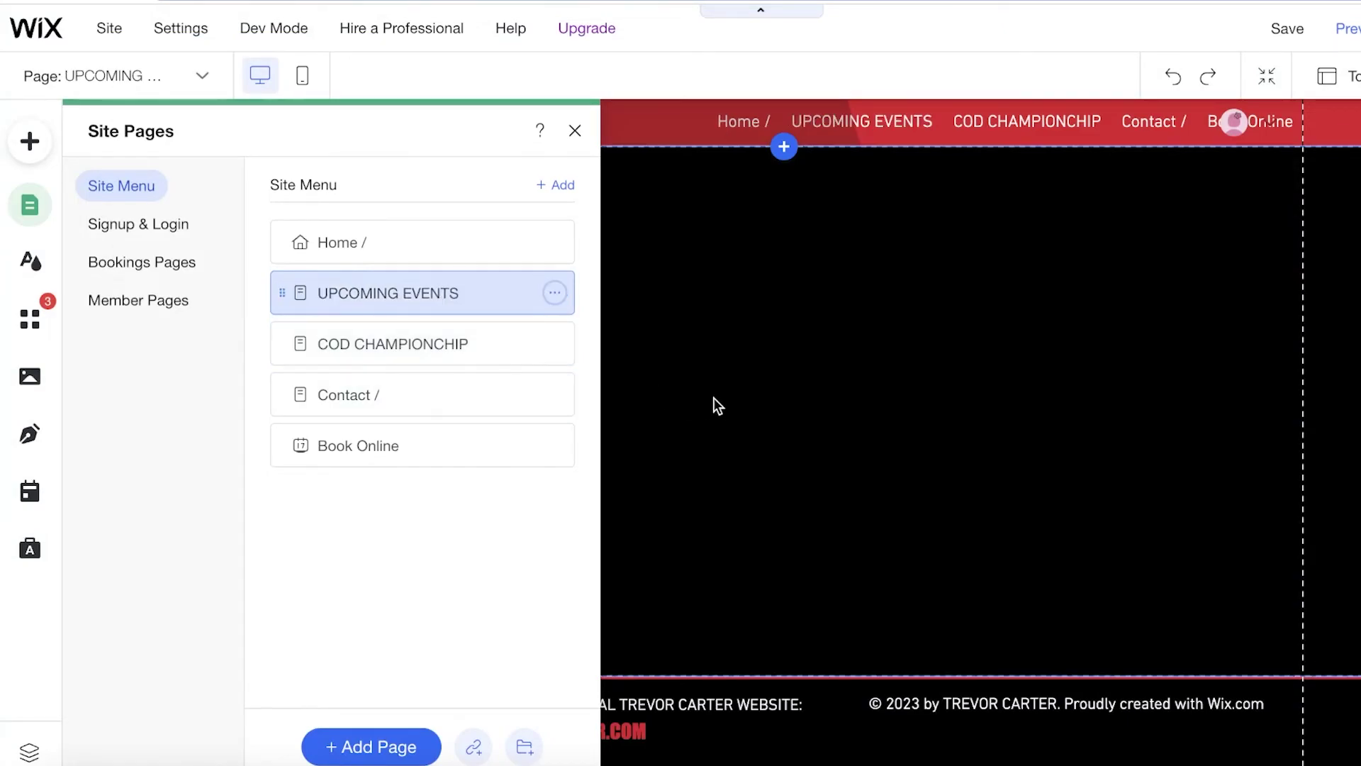
click(711, 399)
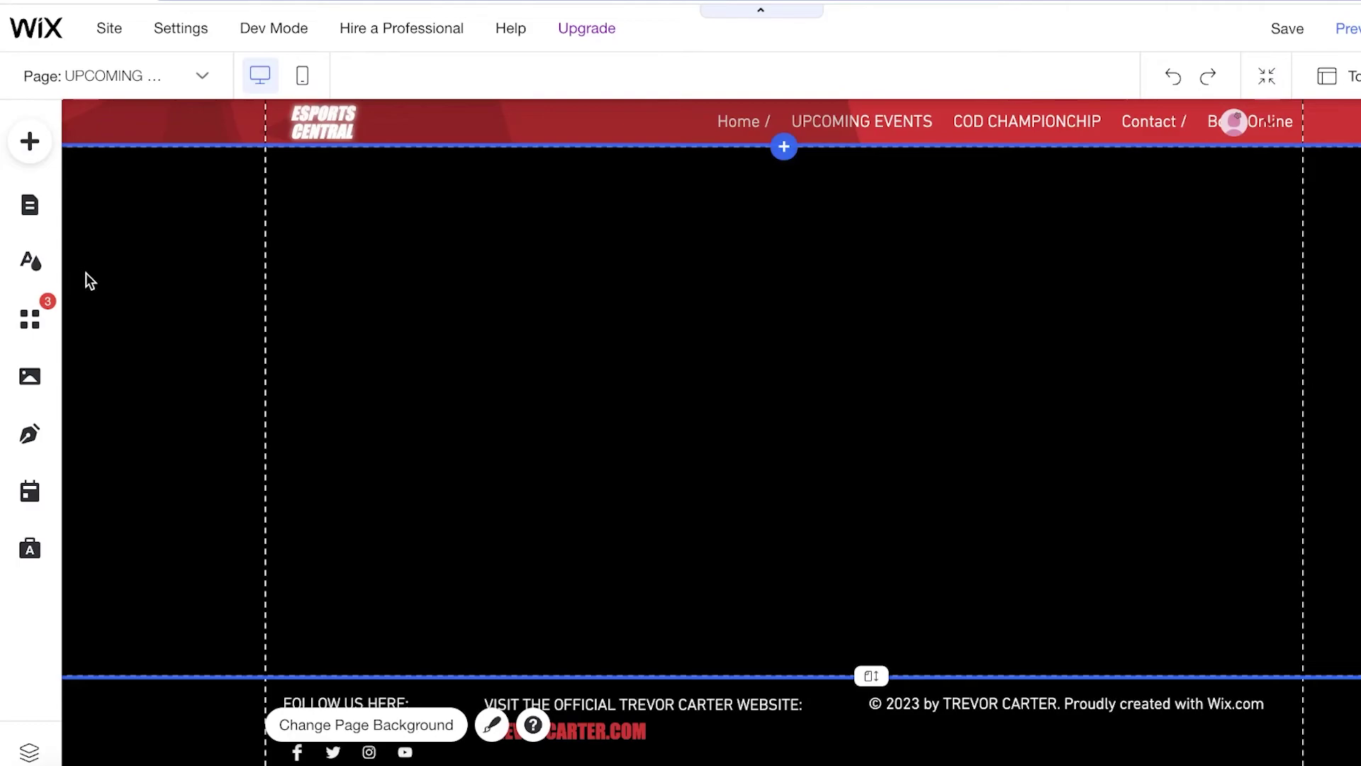
click(32, 207)
click(723, 303)
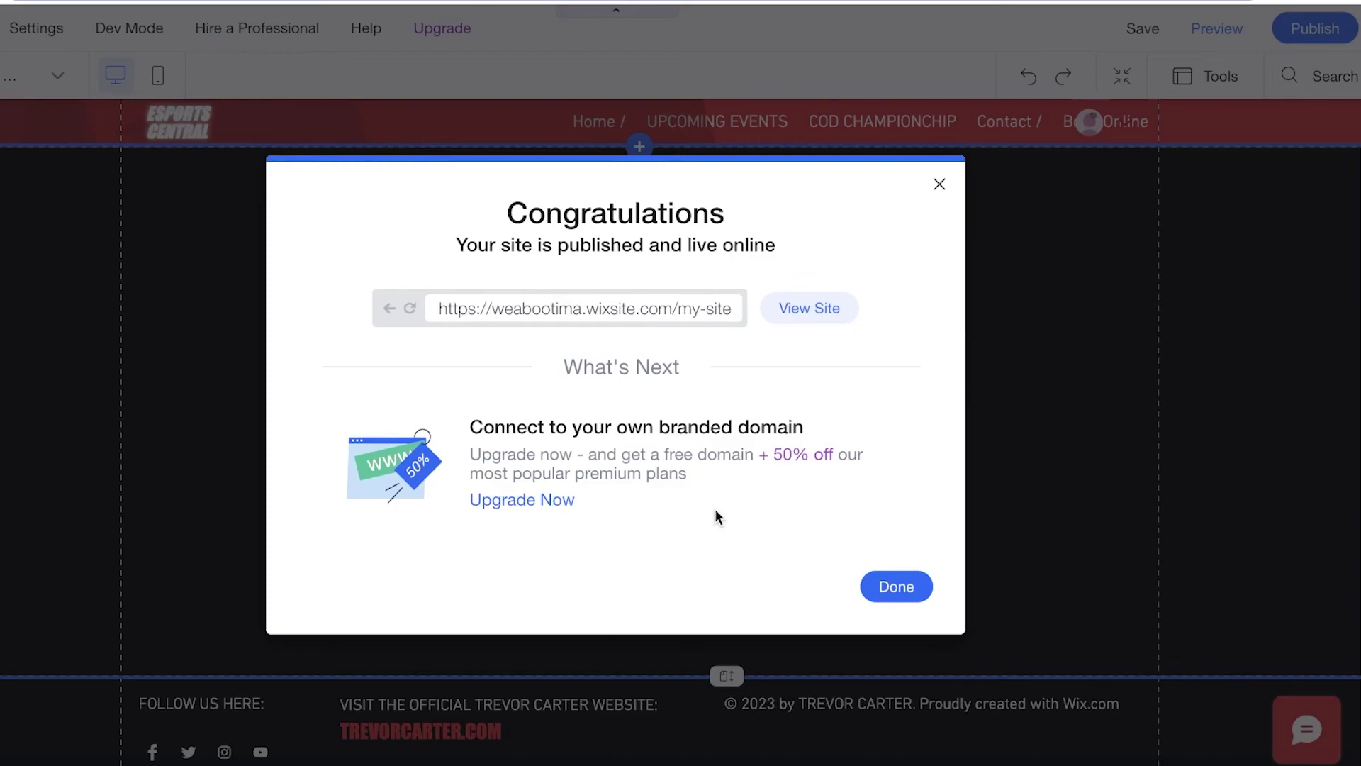
Dismiss the publish confirmation and mobile prompt, then view the live site
click(918, 598)
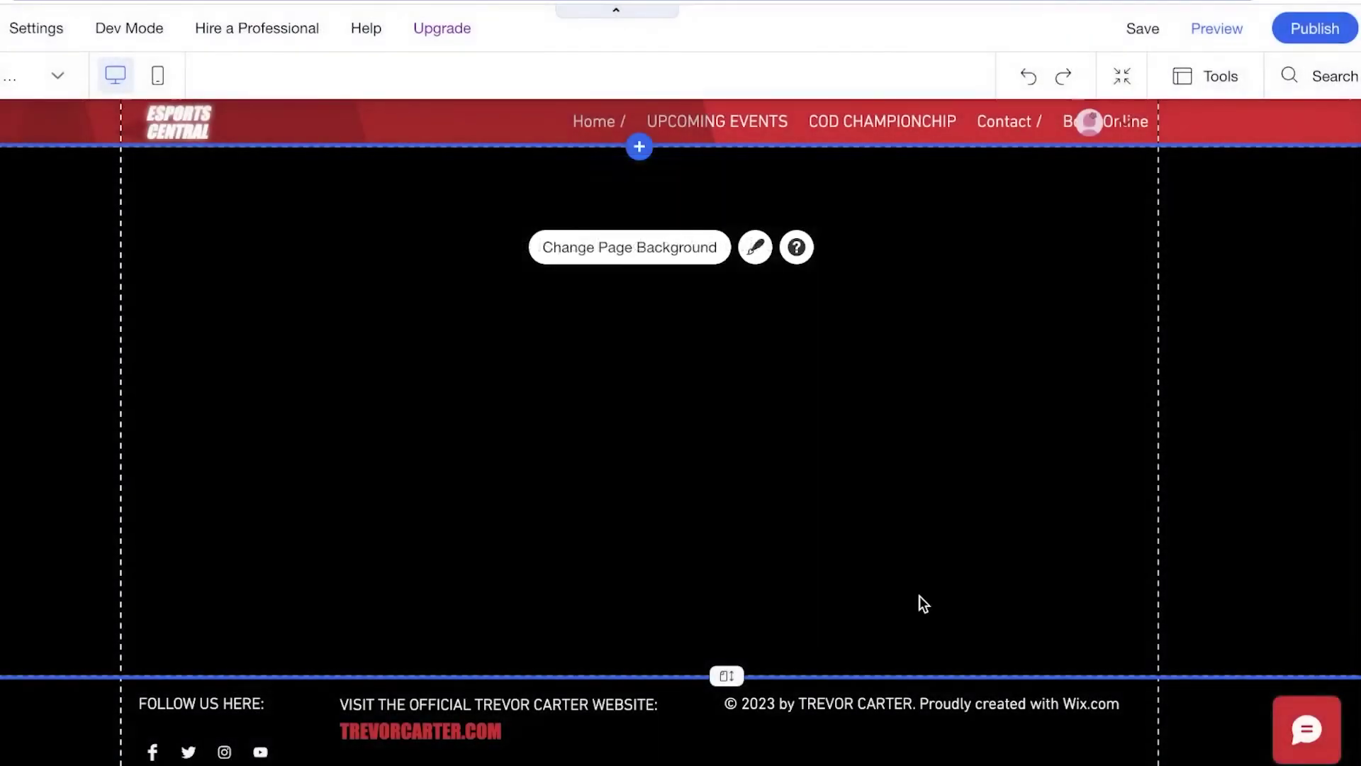
key(Escape)
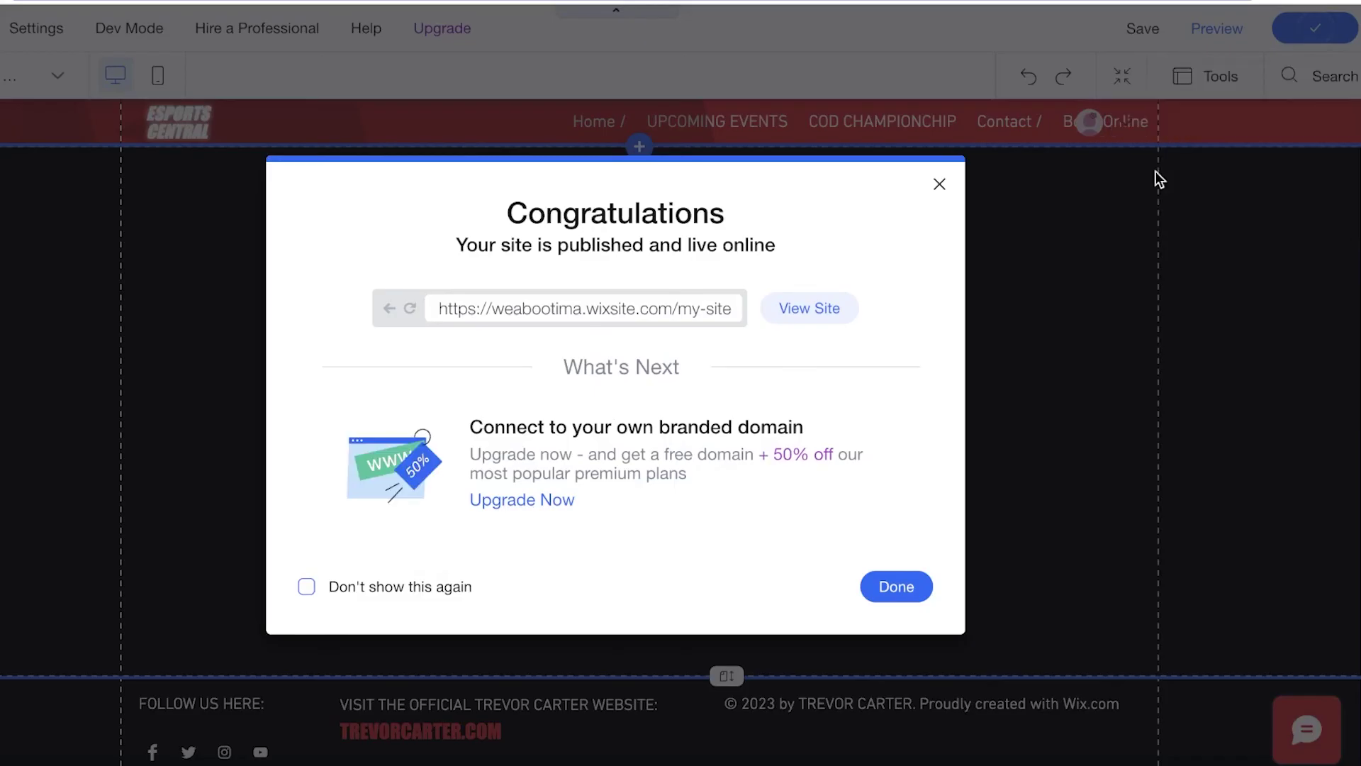
click(812, 305)
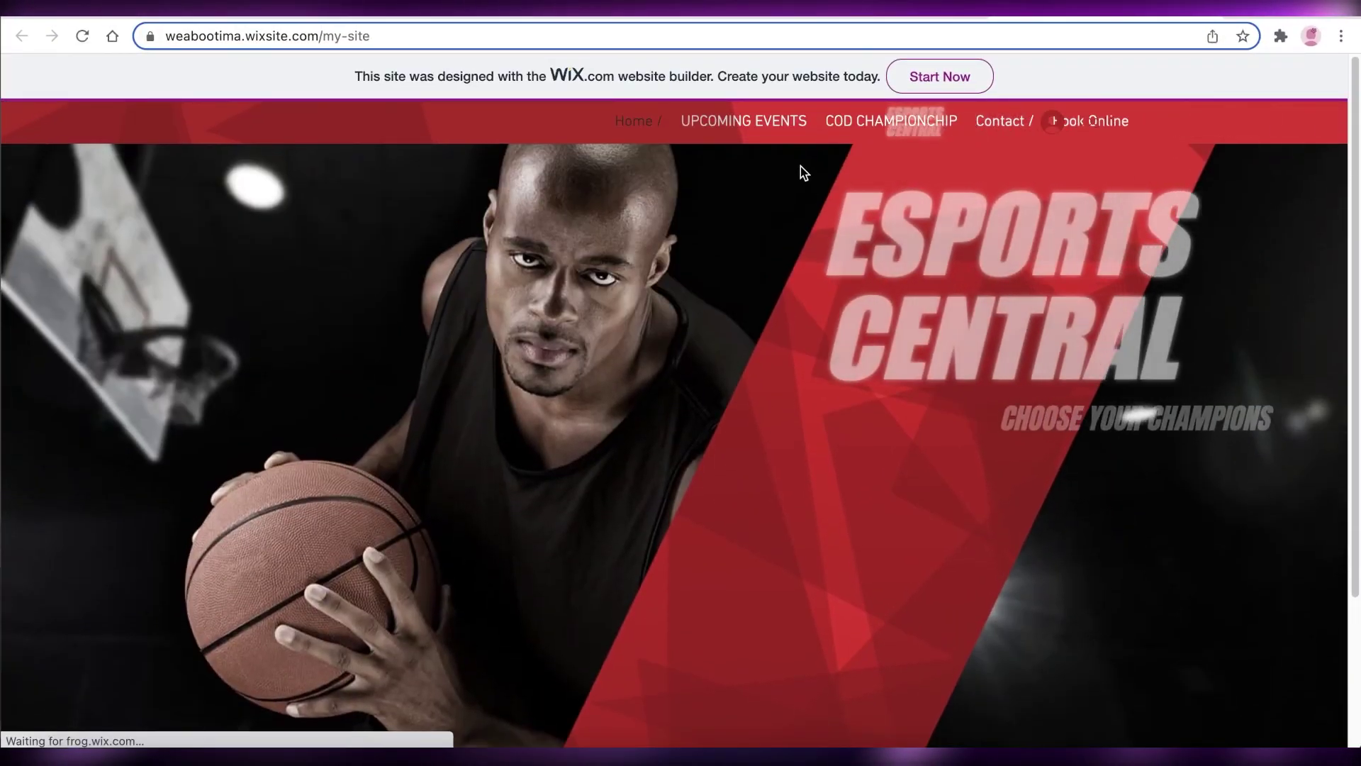
View the COD CHAMPIONCHIP page on the live site, then close that tab to return to the editor
click(851, 122)
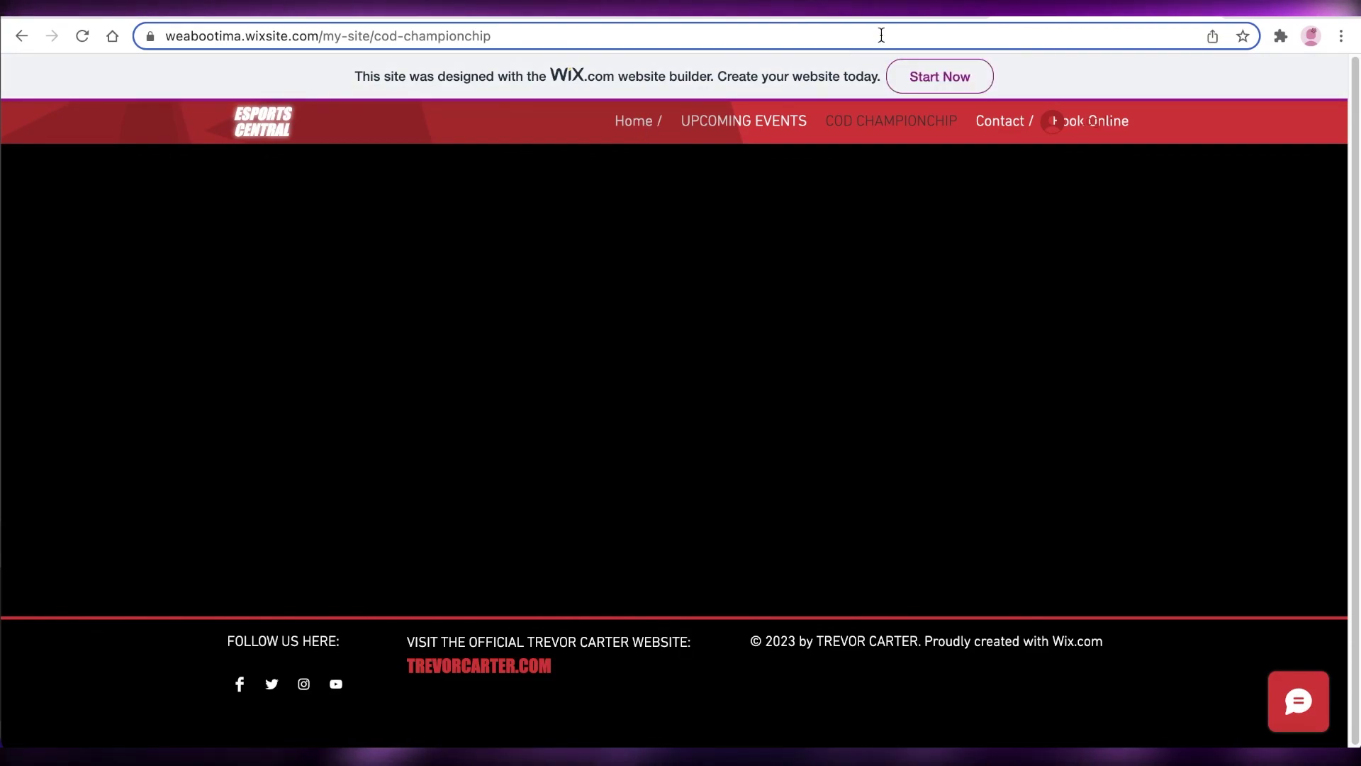
key(ctrl+w)
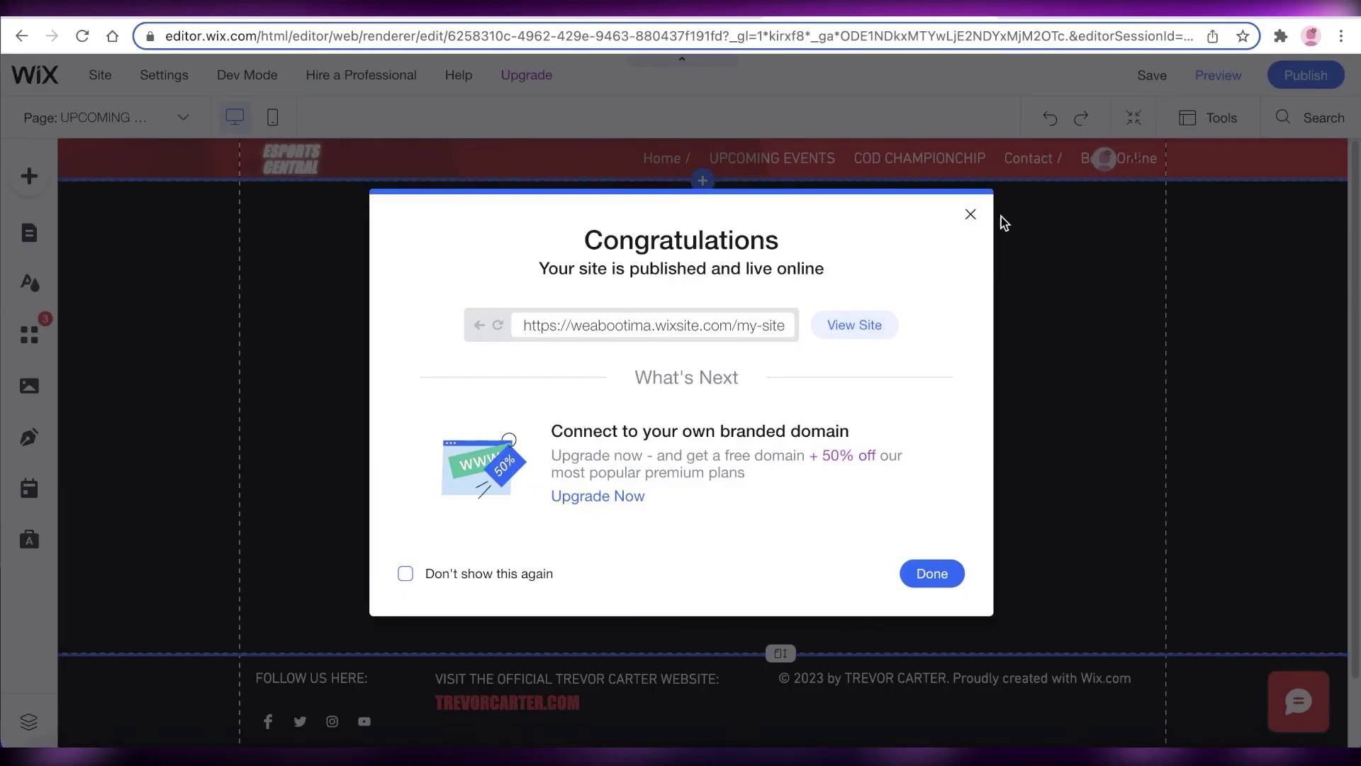
Close the Congratulations dialog
click(970, 215)
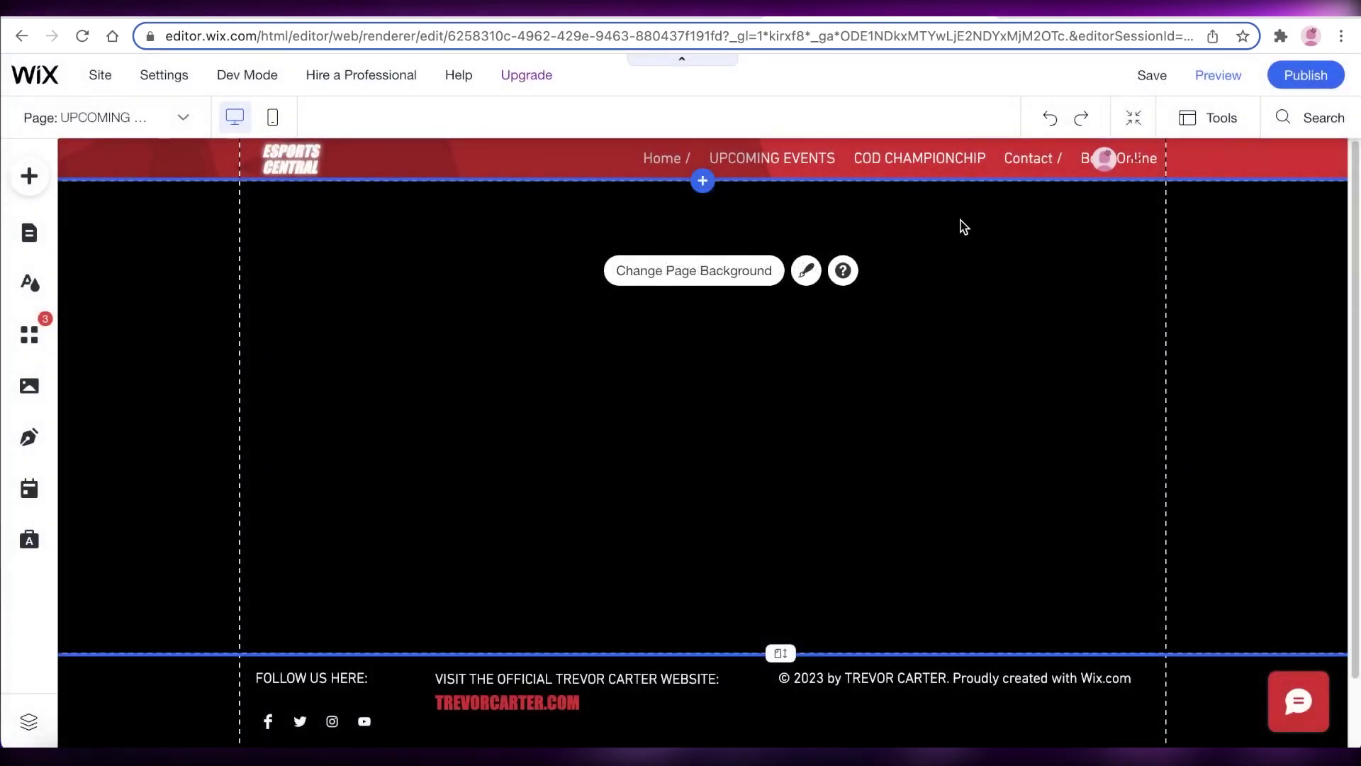